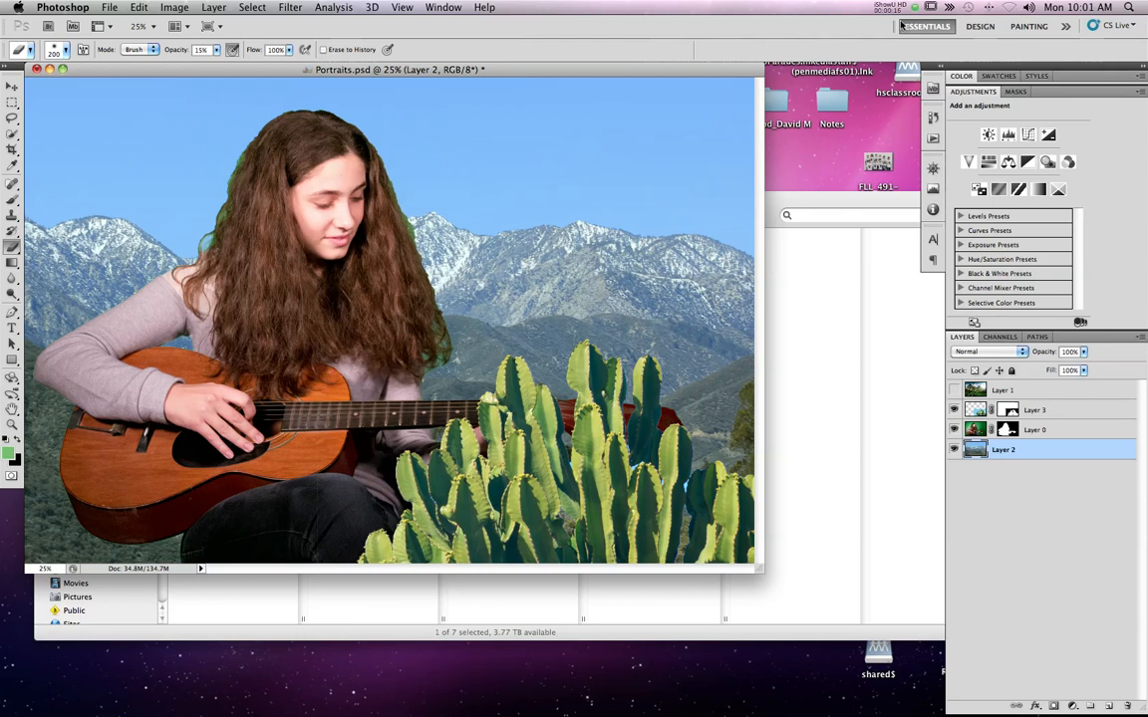
Enlarge the document window and examine the green fringe along the hair beside the snowy peak at 200% zoom
left_click_drag(757, 570, 858, 703)
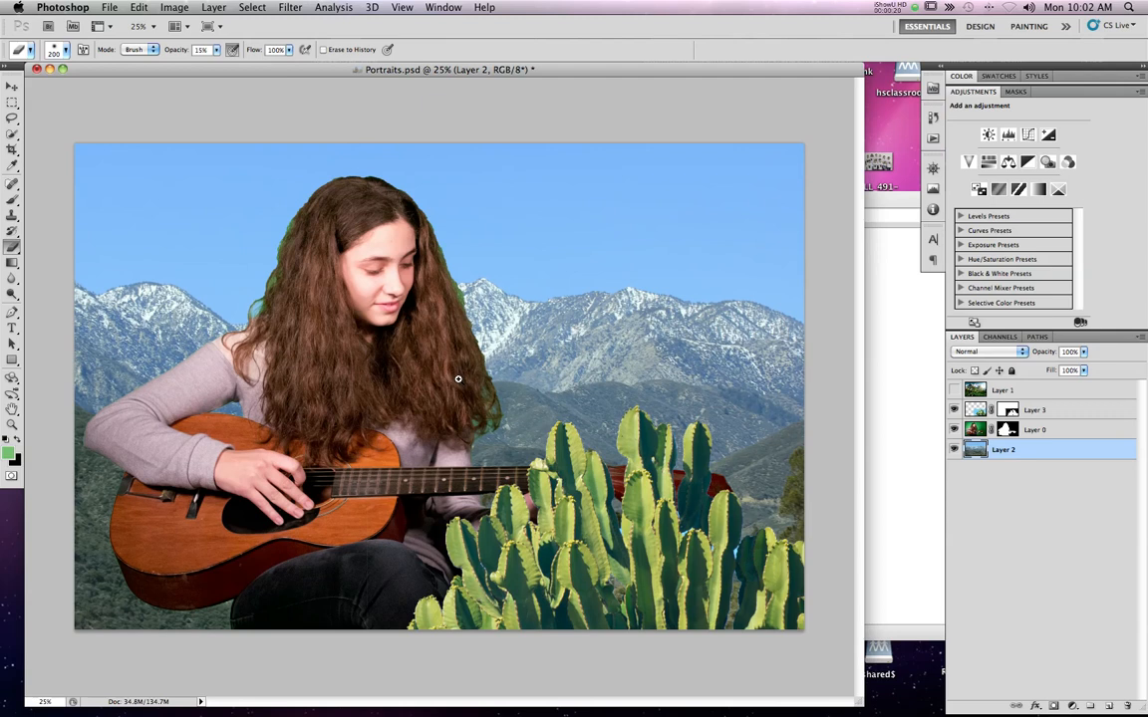
key("super+equal")
key("super+equal")
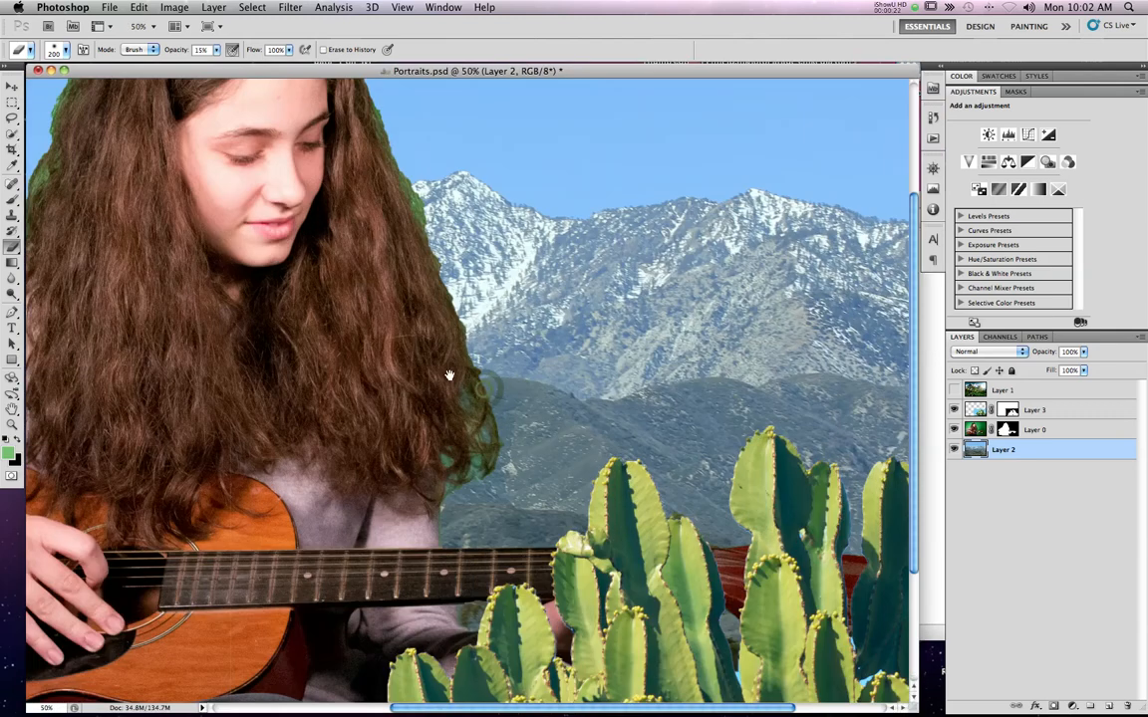
left_click_drag(479, 387, 561, 445, "space")
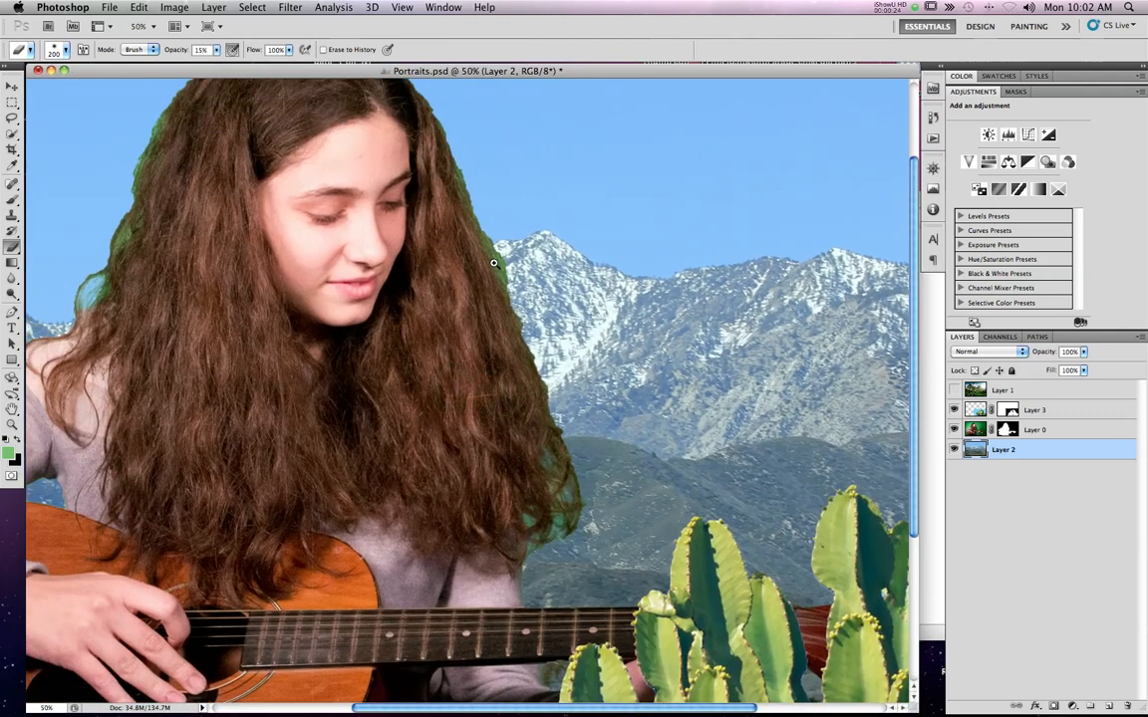
left_click(492, 263, "super")
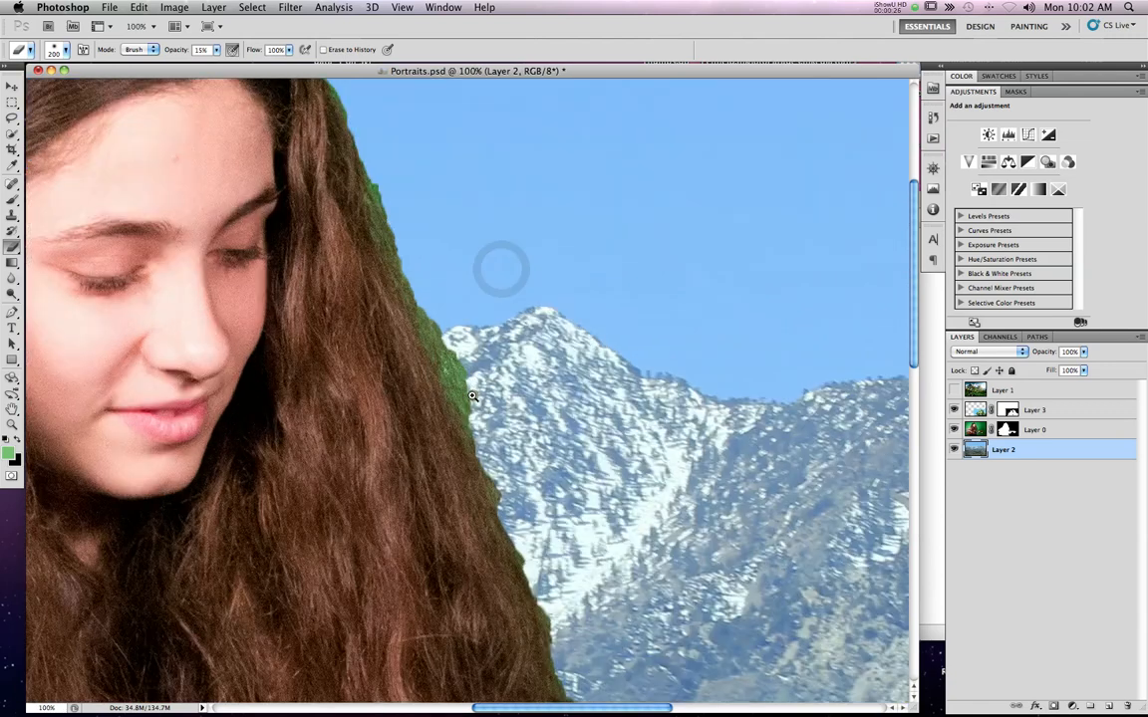
left_click(473, 396, "super")
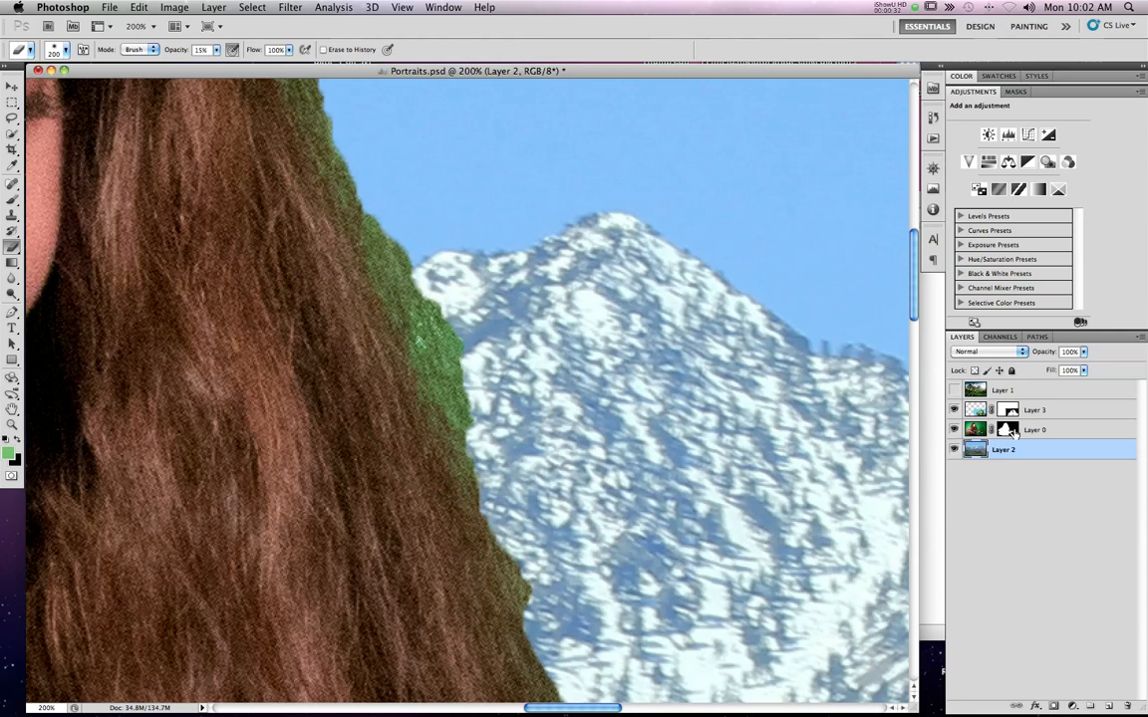
Activate Layer 0's mask and set up the Brush tool with a 90-pixel tip
left_click(1011, 429)
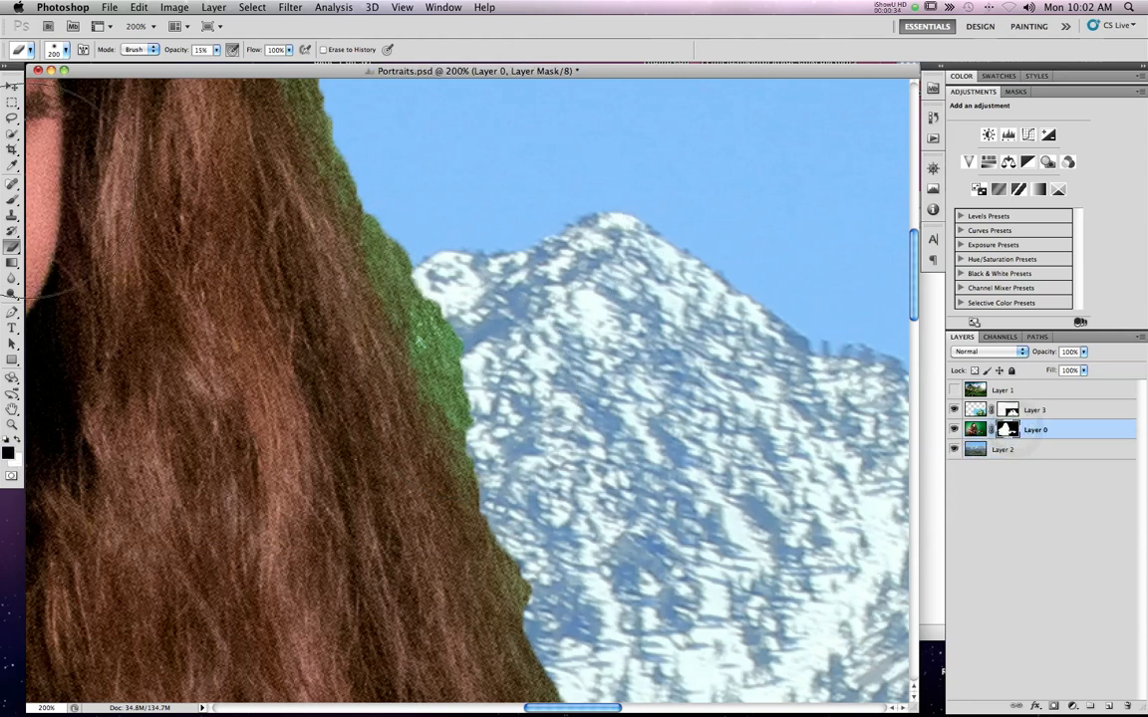
left_click(12, 200)
key("bracketleft")
key("bracketleft")
key("bracketleft")
key("bracketleft")
key("bracketleft")
key("bracketleft")
key("bracketleft")
key("bracketleft")
key("bracketleft")
key("bracketleft")
Try to hide the green fringe beside the snowy peak with black brush strokes on Layer 0's mask
mouse_move(475, 294)
left_mouse_down()
mouse_move(488, 362)
mouse_move(448, 251)
mouse_move(509, 392)
left_mouse_up()
left_click_drag(491, 324, 528, 459)
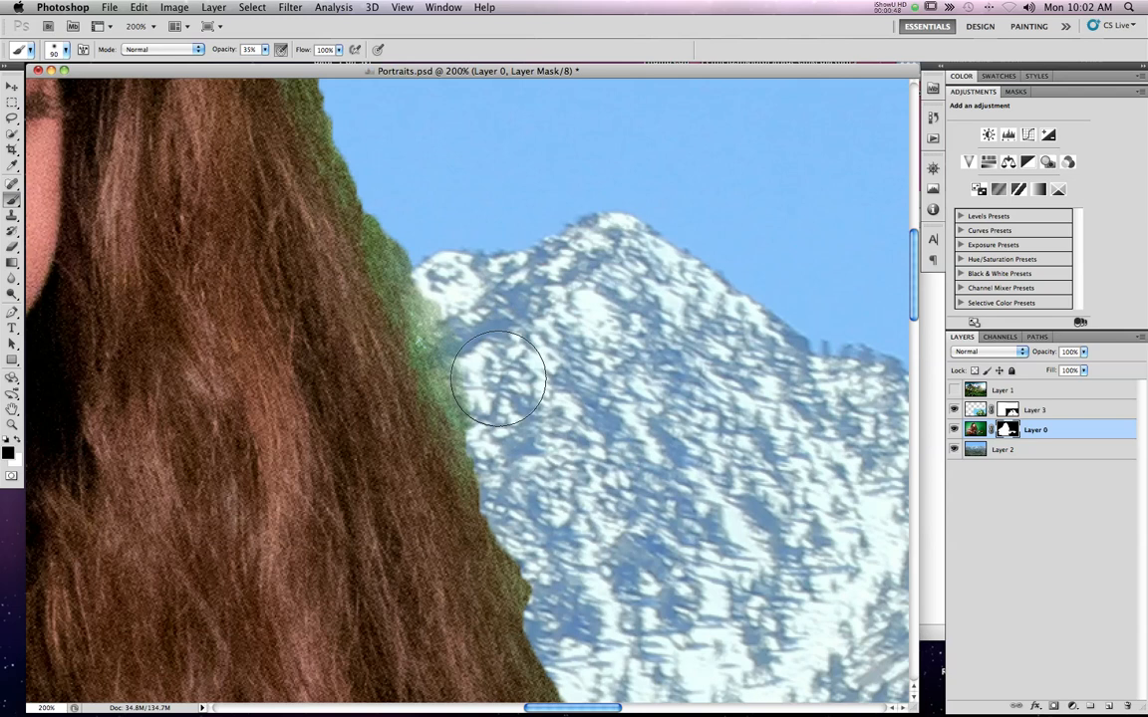
key("super+z")
key("alt+super+z")
key("alt+super+z")
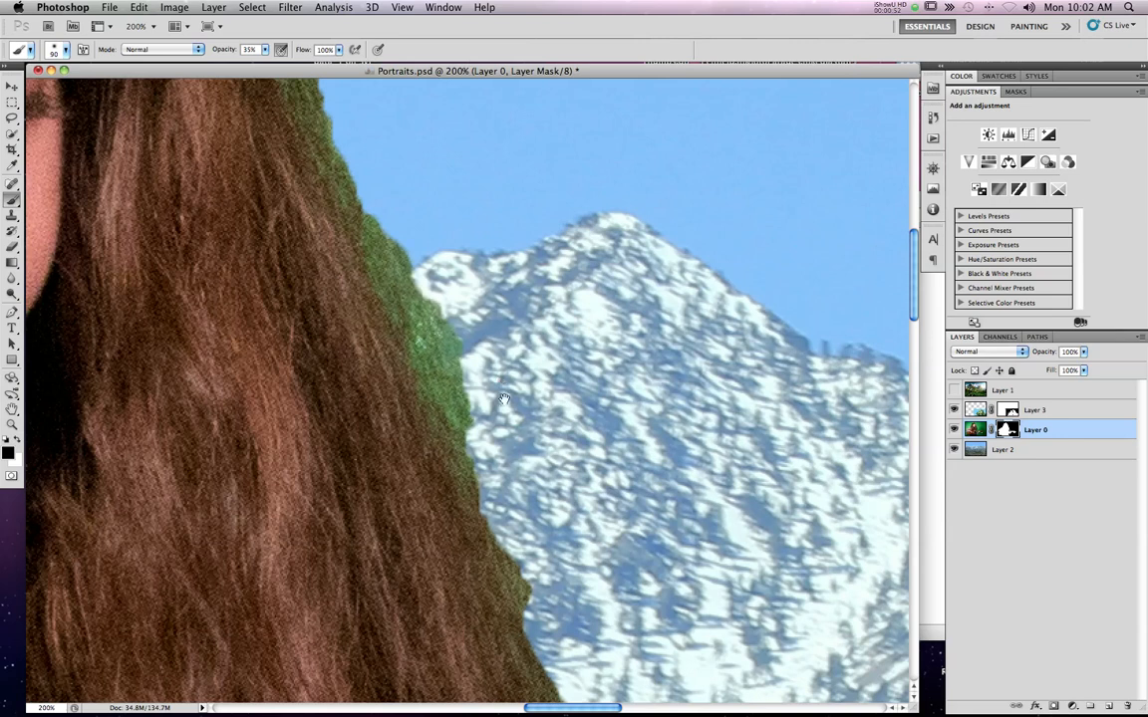
Restore the curls at the hair's lower right edge by erasing on Layer 0's mask with a 90-pixel Eraser at 100% opacity
left_click_drag(530, 436, 426, 179)
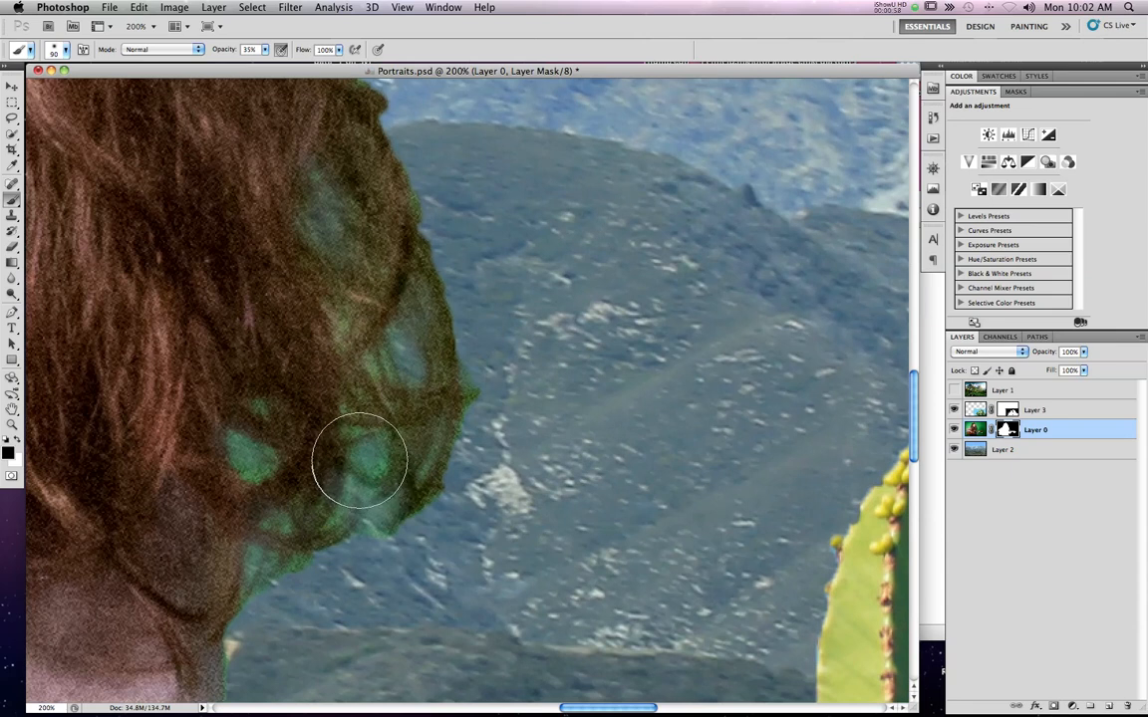
key("e")
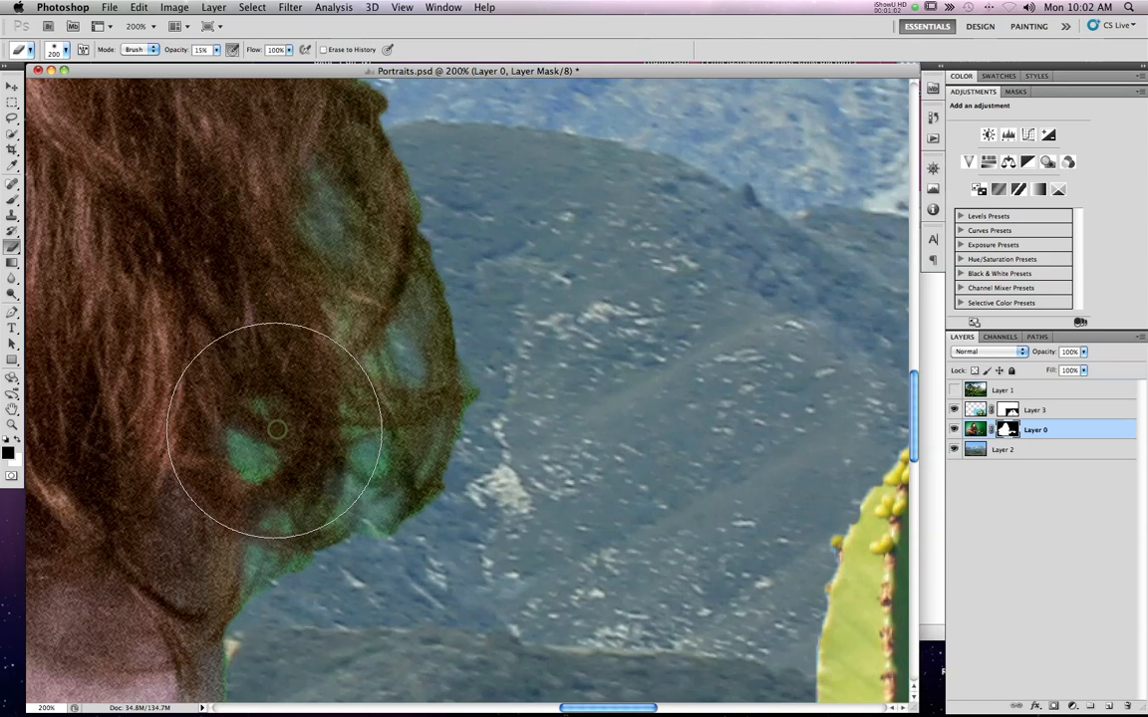
left_click_drag(182, 50, 323, 62)
key("bracketleft")
key("bracketleft")
key("bracketleft")
key("bracketleft")
key("bracketleft")
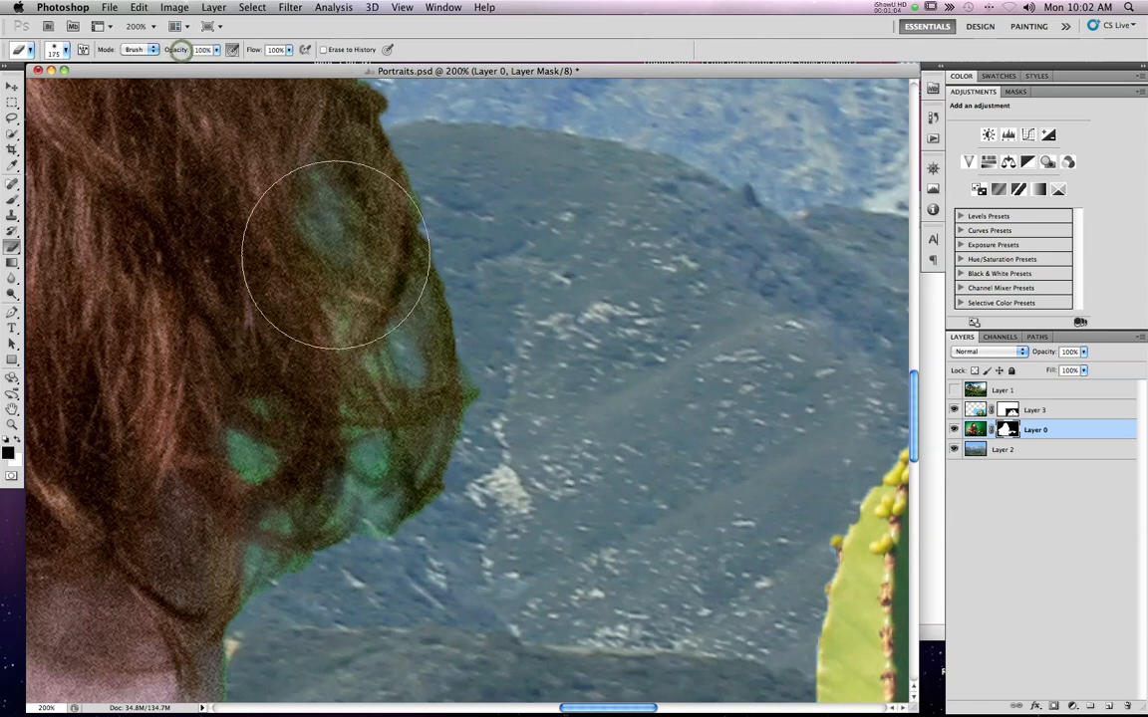
mouse_move(384, 391)
left_mouse_down()
mouse_move(318, 461)
mouse_move(303, 468)
mouse_move(259, 439)
mouse_move(228, 550)
mouse_move(277, 528)
mouse_move(329, 466)
mouse_move(365, 490)
mouse_move(374, 414)
mouse_move(352, 256)
mouse_move(299, 165)
mouse_move(350, 297)
mouse_move(298, 186)
mouse_move(399, 376)
mouse_move(344, 229)
mouse_move(286, 197)
mouse_move(329, 256)
mouse_move(373, 387)
mouse_move(380, 376)
mouse_move(339, 436)
mouse_move(343, 413)
mouse_move(314, 388)
mouse_move(387, 480)
mouse_move(346, 494)
mouse_move(332, 518)
mouse_move(394, 354)
mouse_move(365, 314)
mouse_move(368, 332)
mouse_move(254, 439)
mouse_move(267, 254)
mouse_move(289, 377)
left_mouse_up()
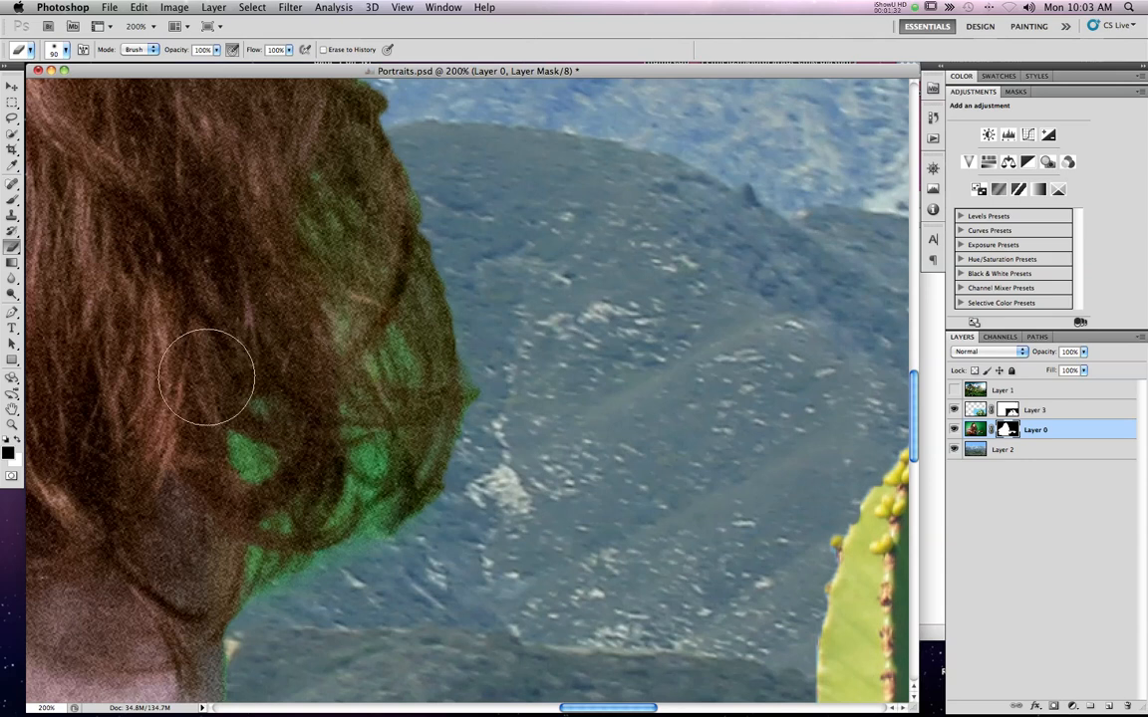
Restore the lock of hair just above the shoulder on the hair's left edge by erasing on Layer 0's mask
left_click(160, 375, "alt+super")
left_click(160, 375, "alt+super")
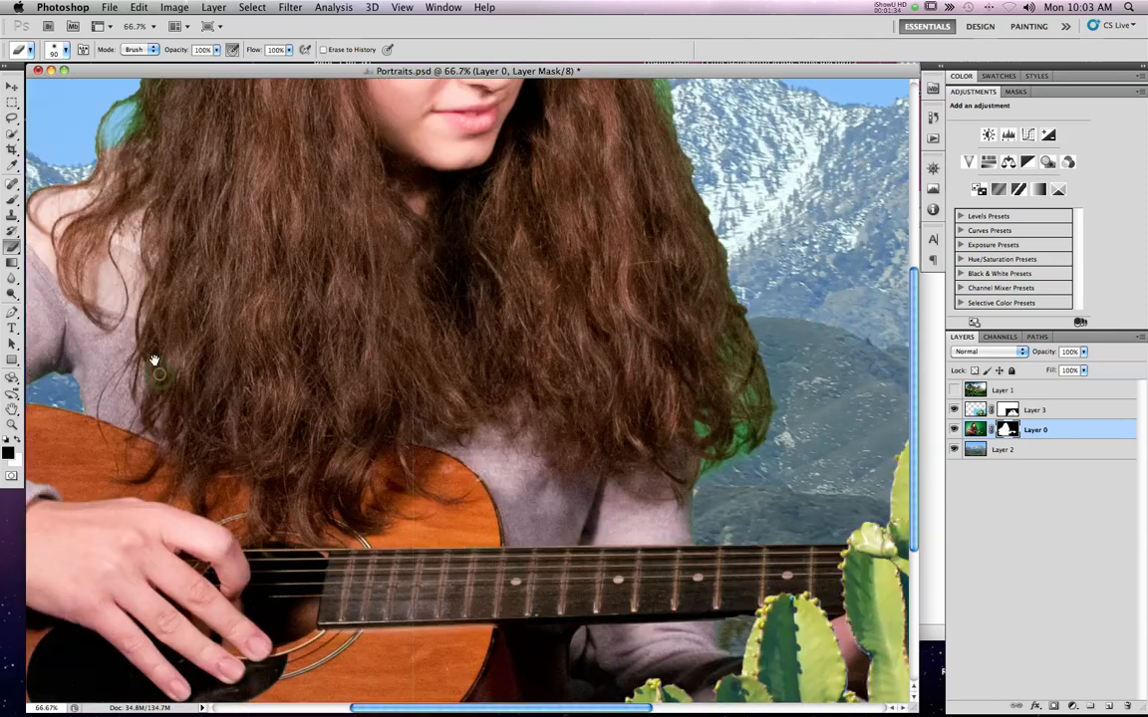
left_click_drag(172, 369, 414, 448)
left_click(511, 284, "super")
left_click(510, 284, "super")
left_click(511, 284, "super")
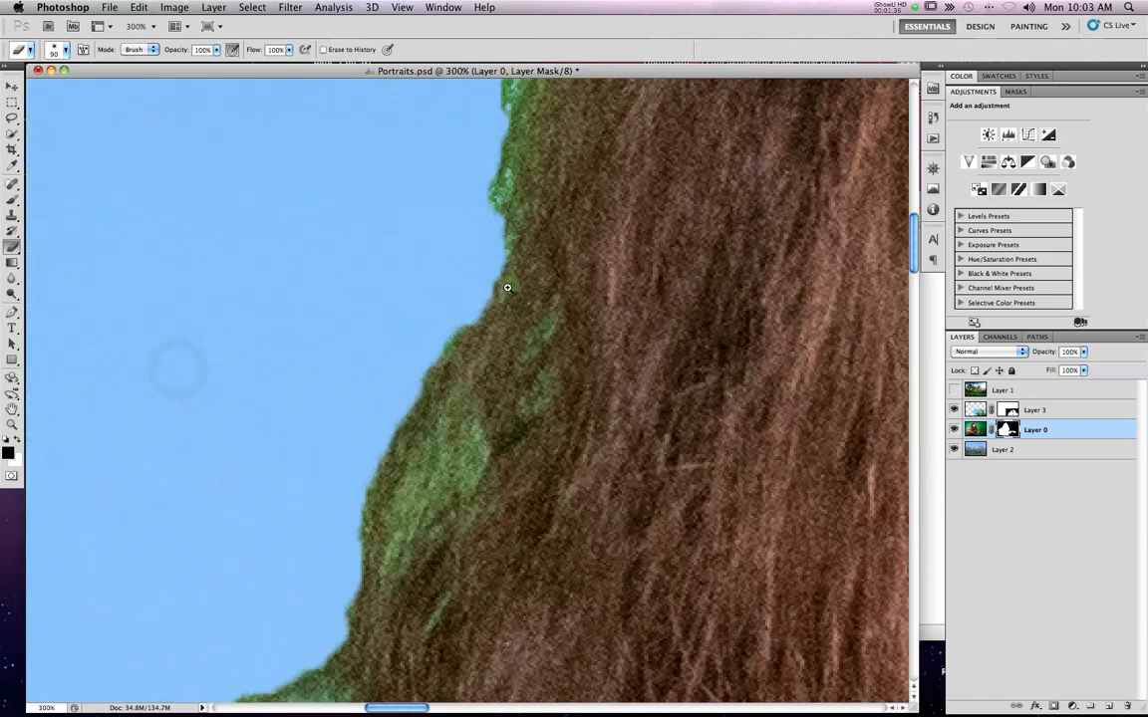
left_click_drag(385, 573, 483, 380)
mouse_move(452, 336)
left_mouse_down()
mouse_move(448, 287)
mouse_move(419, 299)
mouse_move(403, 291)
mouse_move(536, 207)
mouse_move(333, 333)
mouse_move(398, 261)
mouse_move(339, 299)
mouse_move(369, 297)
left_mouse_up()
Trim the excess green outside the lock above the shoulder with a 50-pixel black Brush at 100% opacity on the mask
key("b")
right_click(267, 296)
left_click(376, 347)
left_click(217, 52)
key("0")
key("bracketleft")
key("bracketleft")
key("bracketleft")
key("bracketleft")
mouse_move(314, 200)
left_mouse_down()
mouse_move(314, 235)
mouse_move(382, 161)
mouse_move(450, 128)
left_mouse_up()
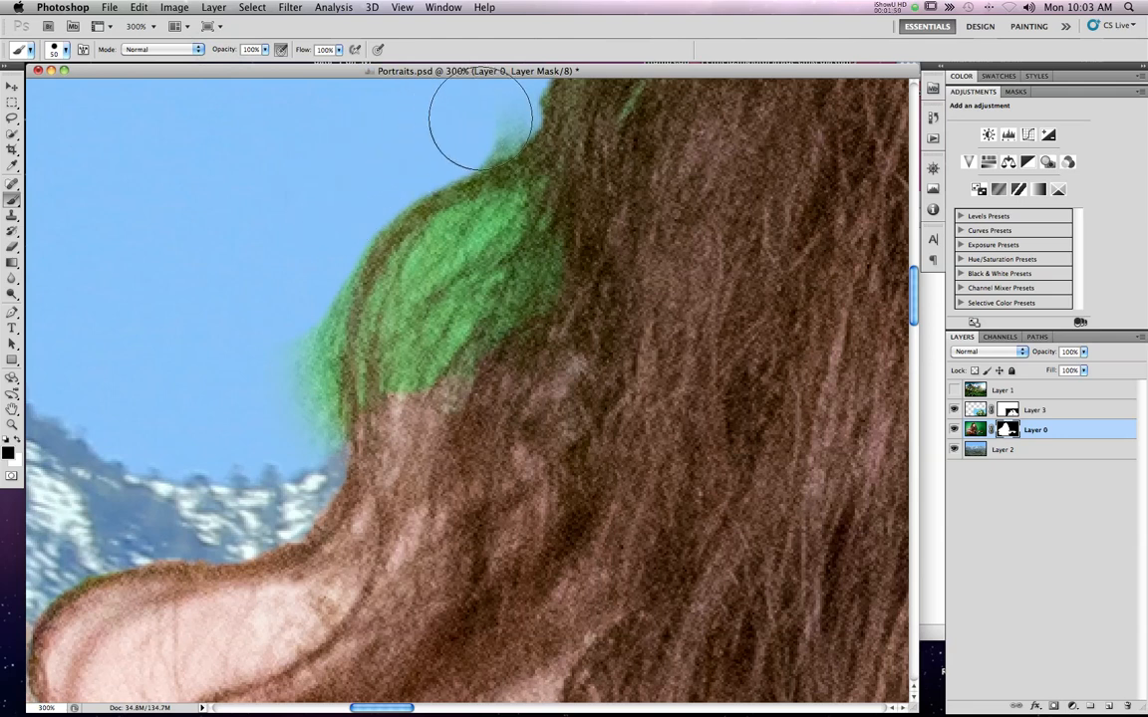
left_click(471, 114)
mouse_move(287, 287)
left_mouse_down()
mouse_move(282, 446)
mouse_move(292, 441)
left_mouse_up()
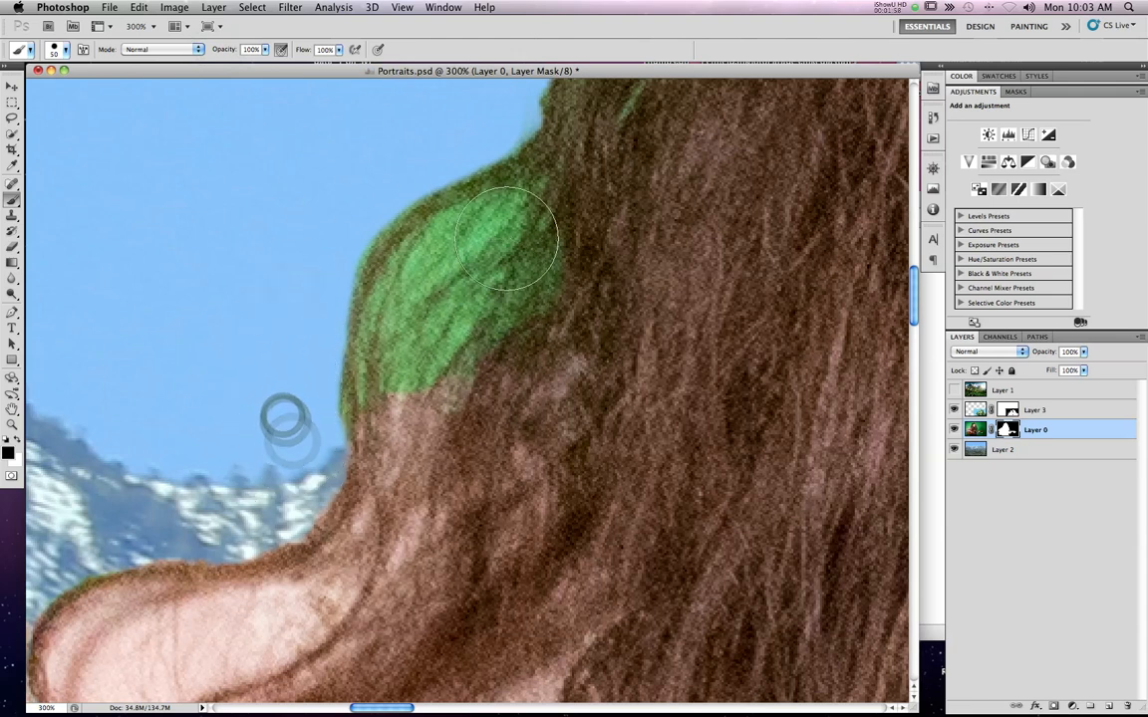
Add a Color Balance adjustment layer above Layer 0 and set its midtone Magenta–Green value to -42
left_click_drag(649, 237, 499, 432)
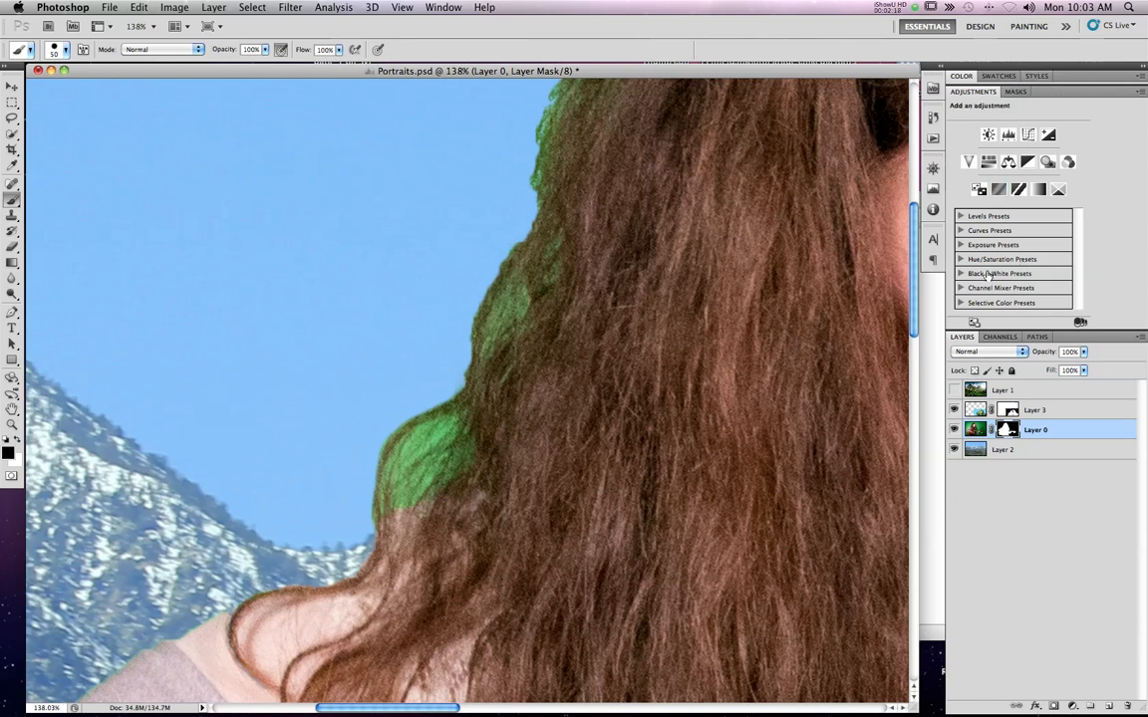
double_click(1079, 90)
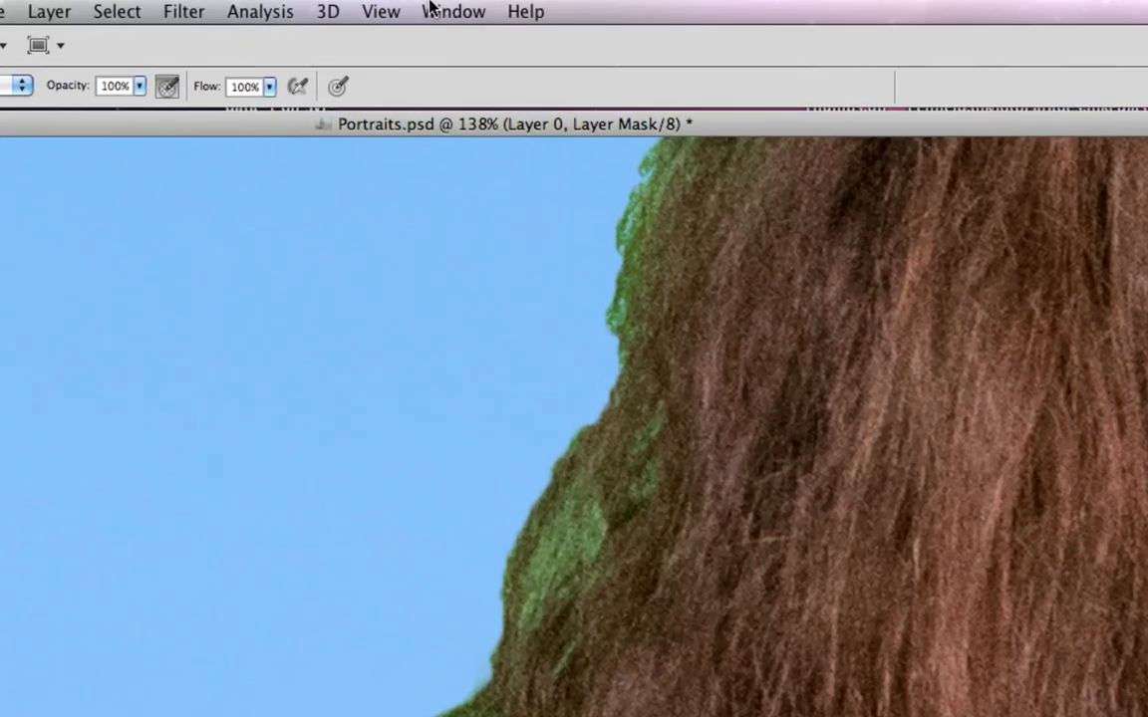
left_click(443, 7)
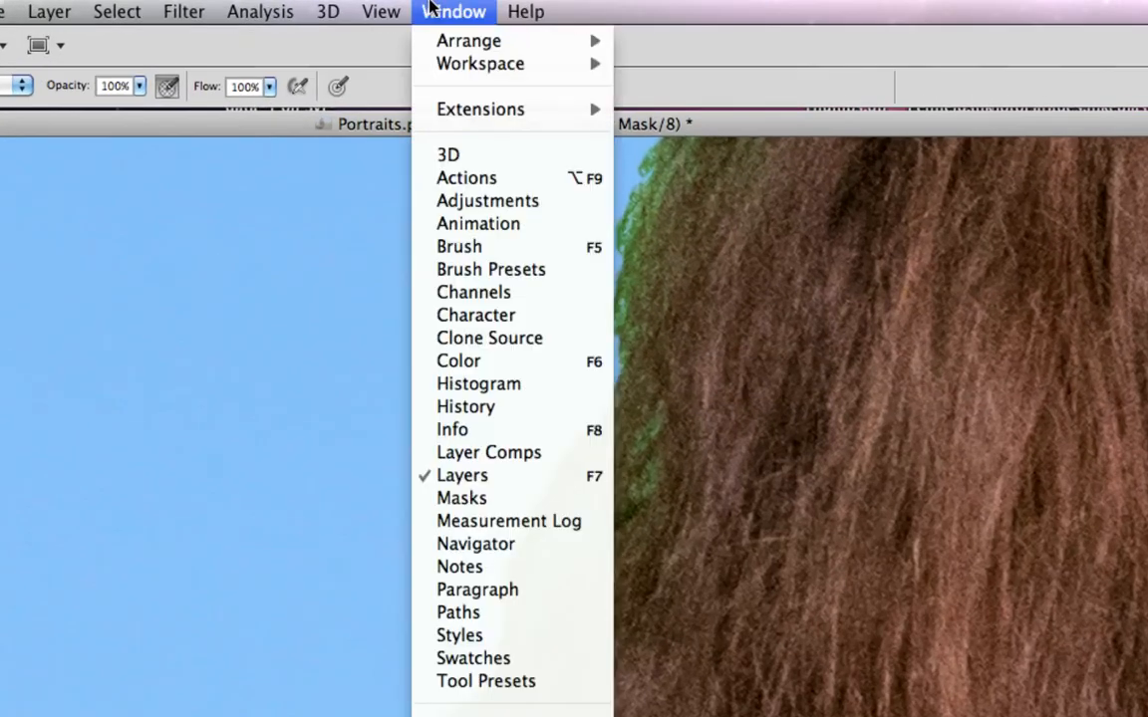
left_click(463, 202)
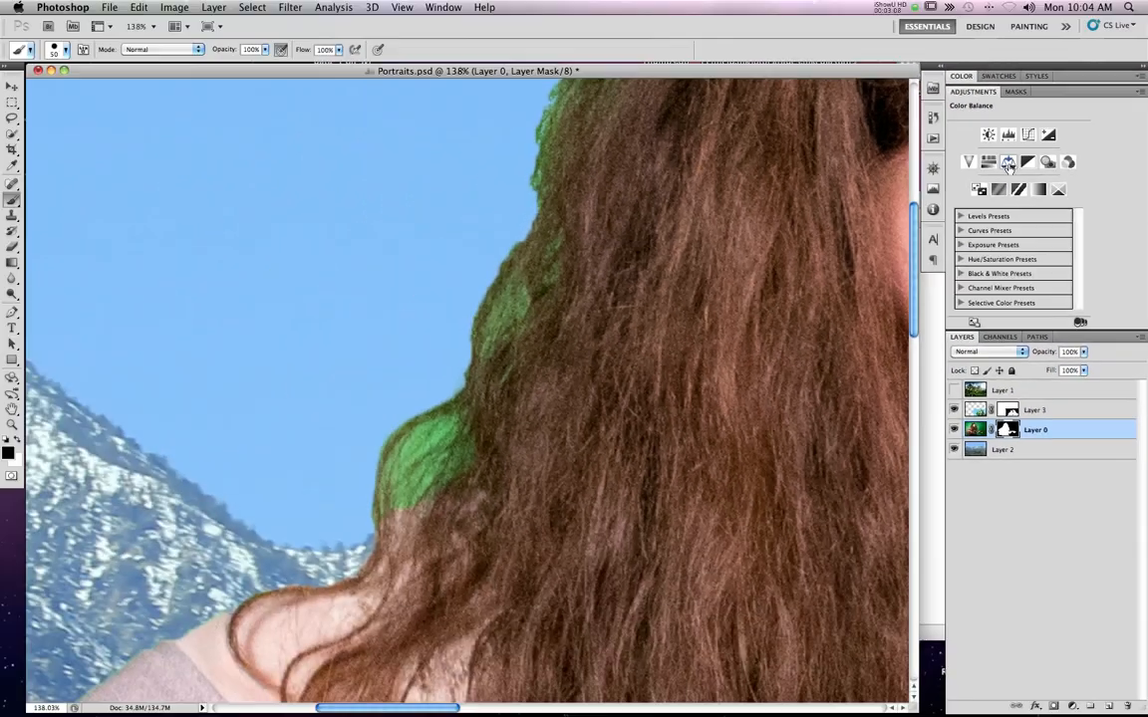
left_click(1007, 165)
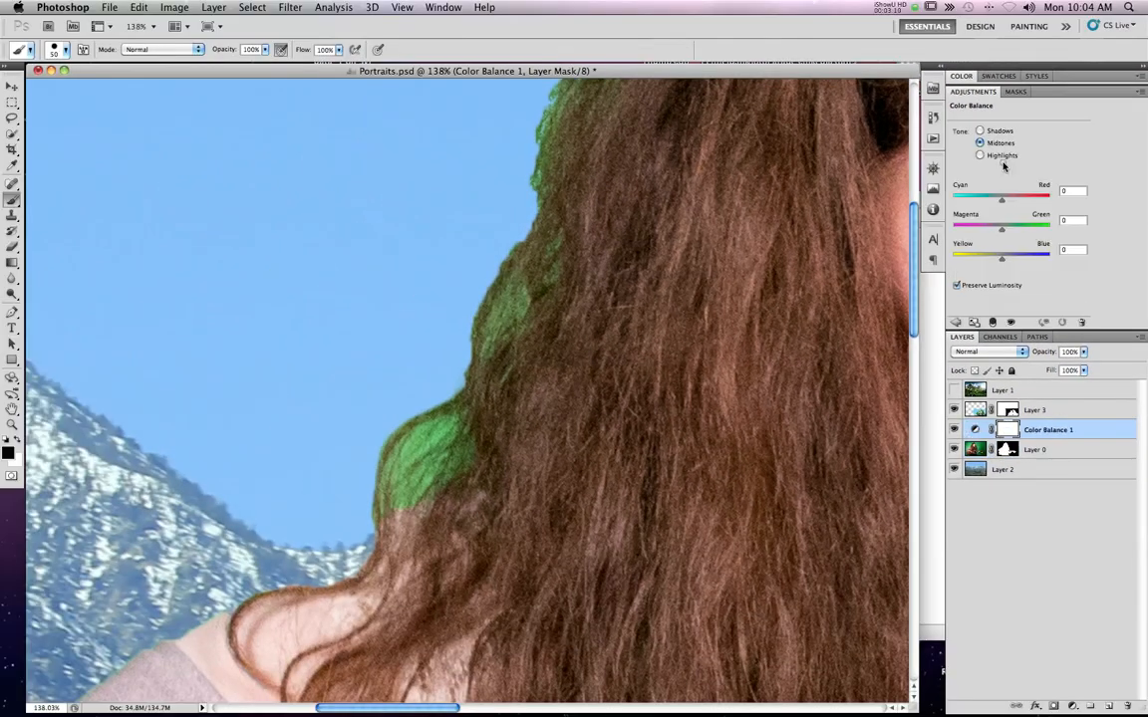
mouse_move(1002, 228)
left_mouse_down()
mouse_move(1040, 232)
mouse_move(959, 228)
mouse_move(981, 236)
left_mouse_up()
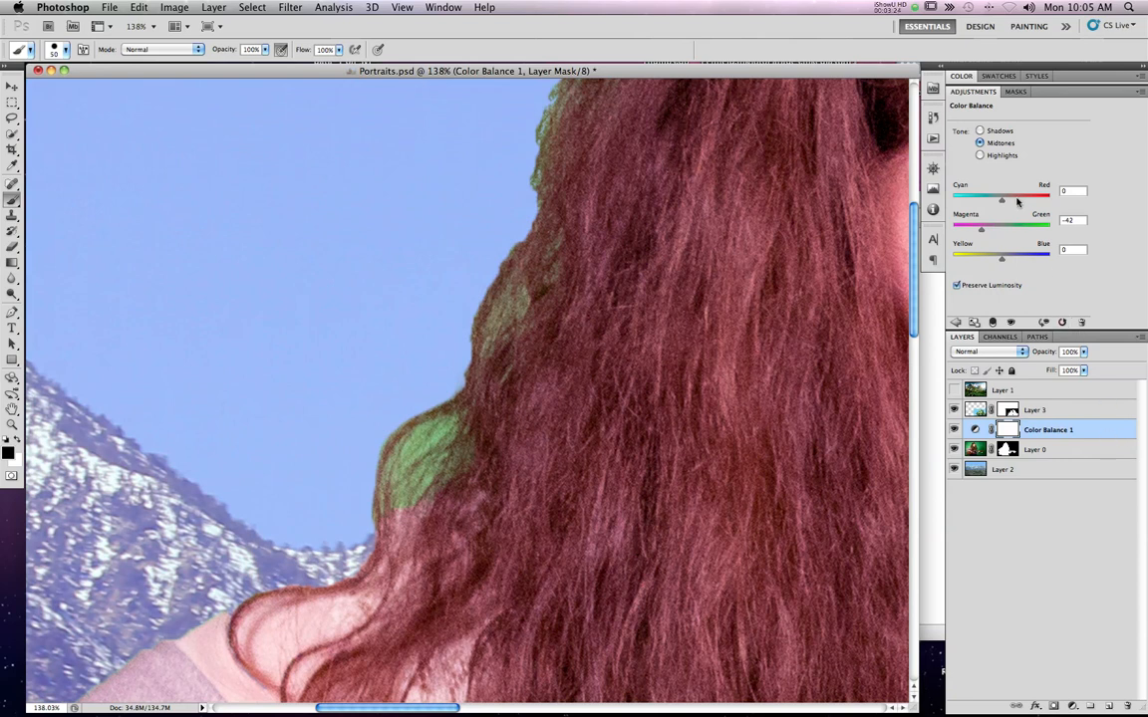
Delete the Color Balance 1 adjustment layer
left_click(1085, 446)
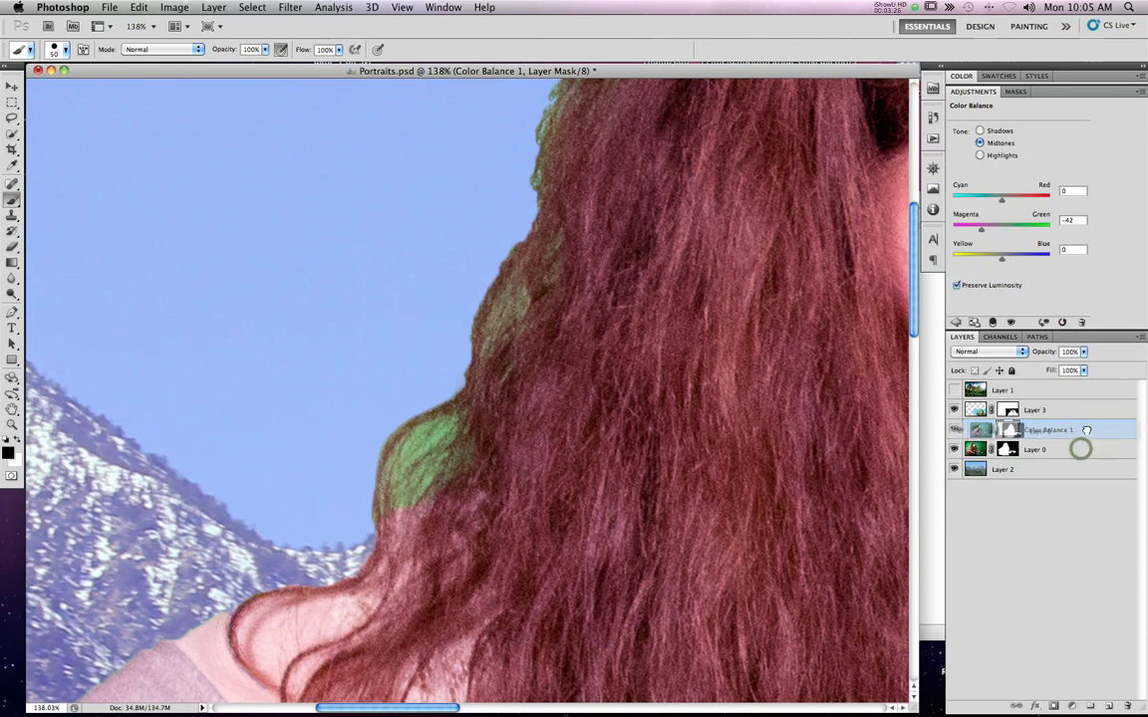
left_click(1086, 429)
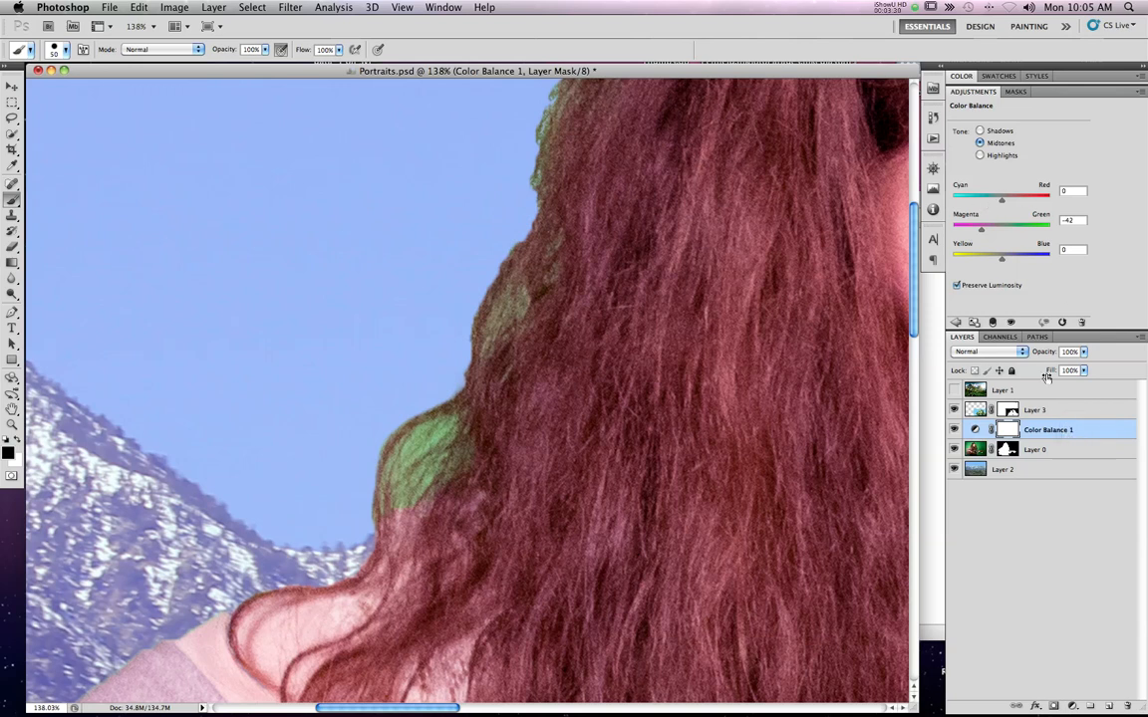
left_click_drag(1096, 431, 1128, 706)
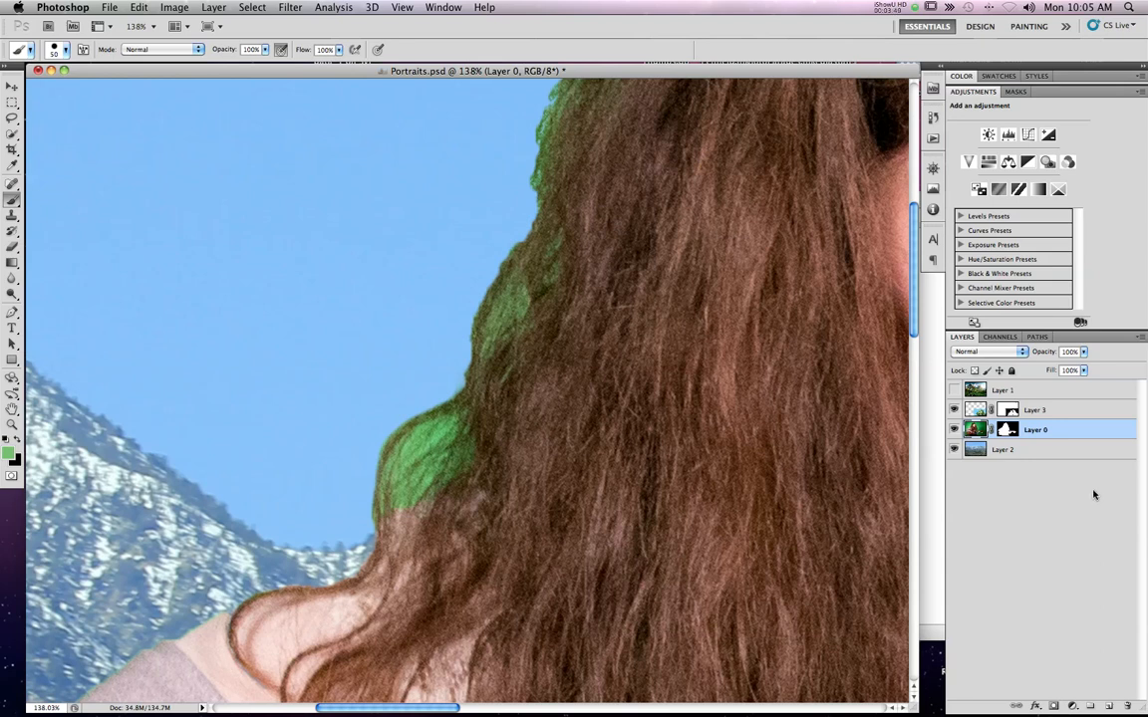
Try applying Color Balance directly to Layer 0's image with the midtone Magenta–Green level at +100
left_click(257, 7)
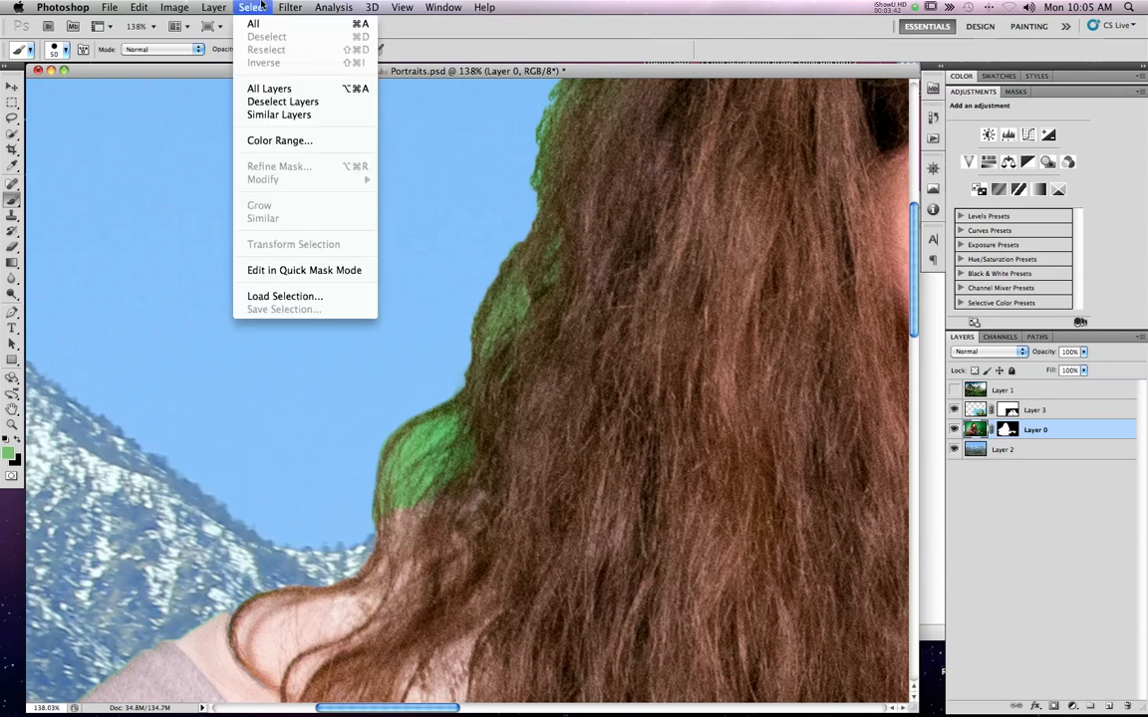
mouse_move(215, 50)
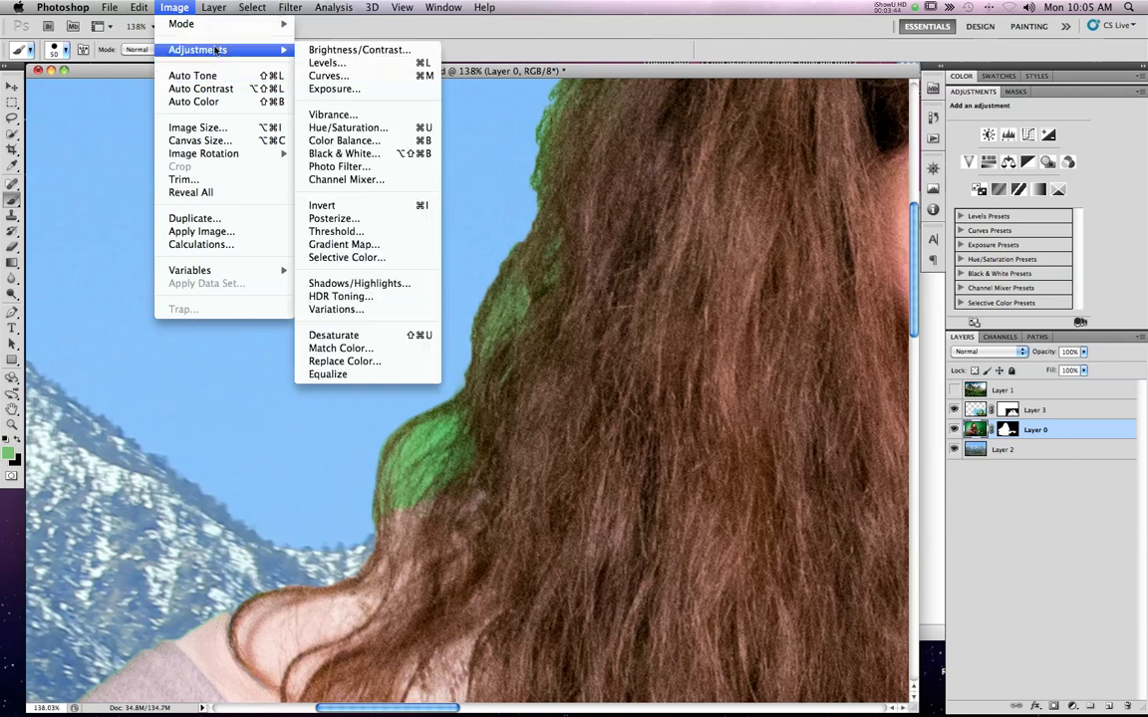
left_click(370, 140)
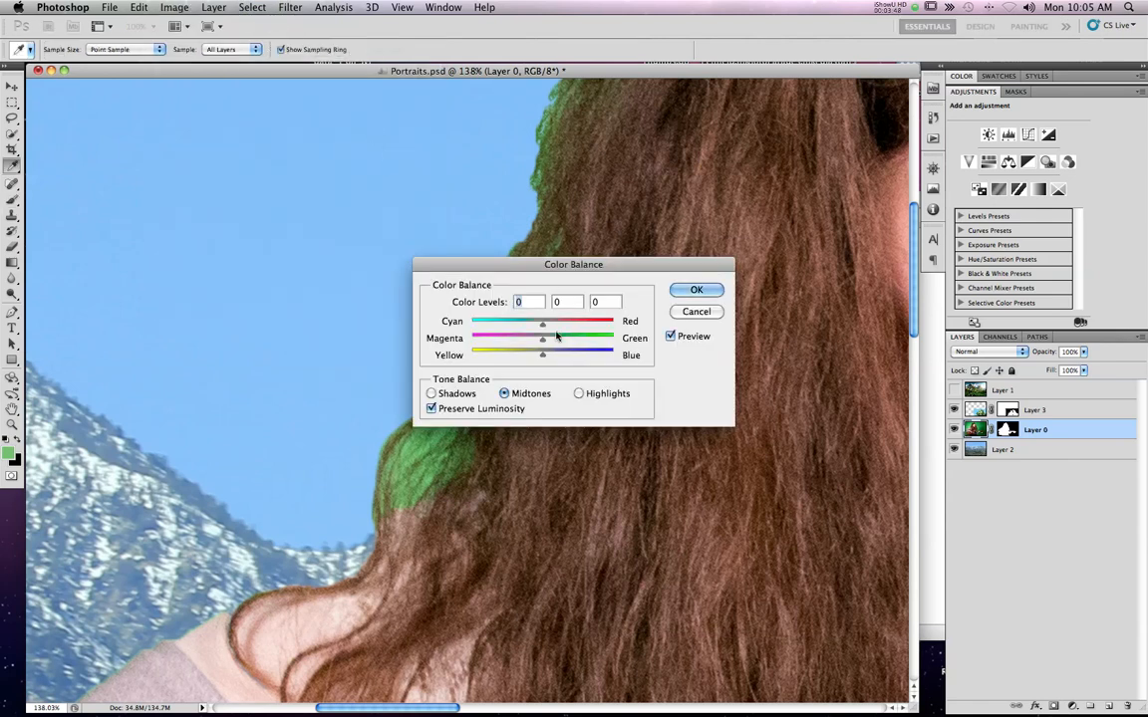
left_click_drag(603, 263, 673, 362)
left_click_drag(612, 438, 742, 401)
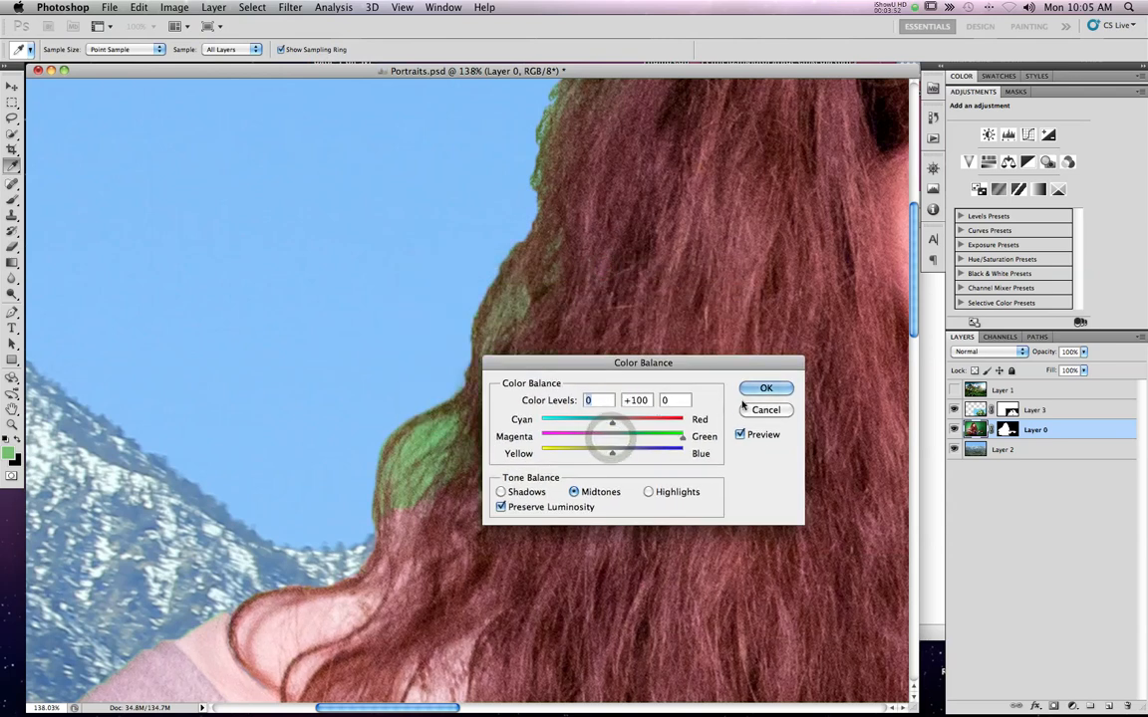
left_click(766, 390)
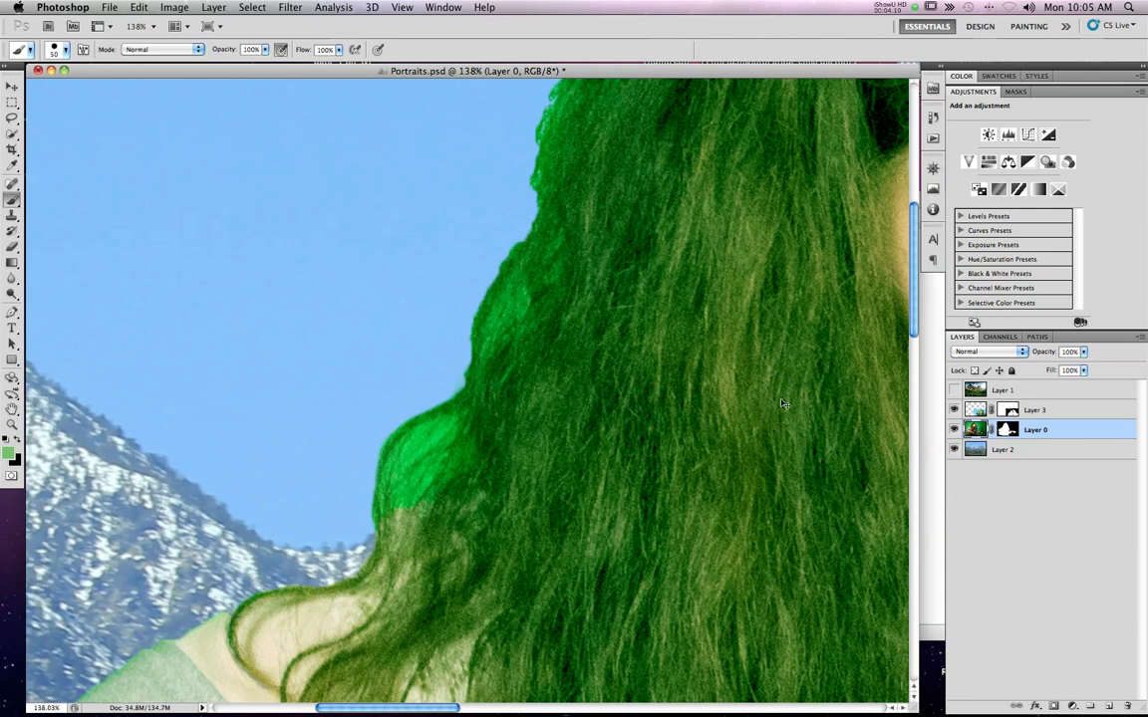
key("ctrl+z")
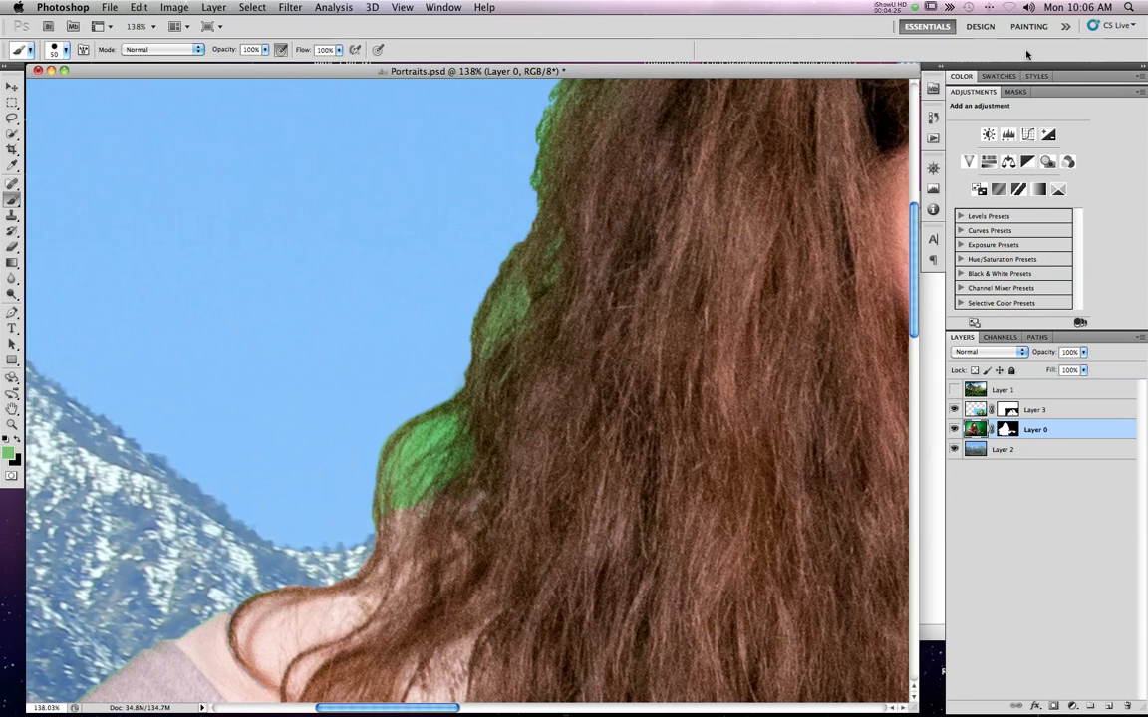
Add a fresh Color Balance adjustment layer above Layer 0 for correcting the green curls at the hair's lower right edge
left_click(980, 189)
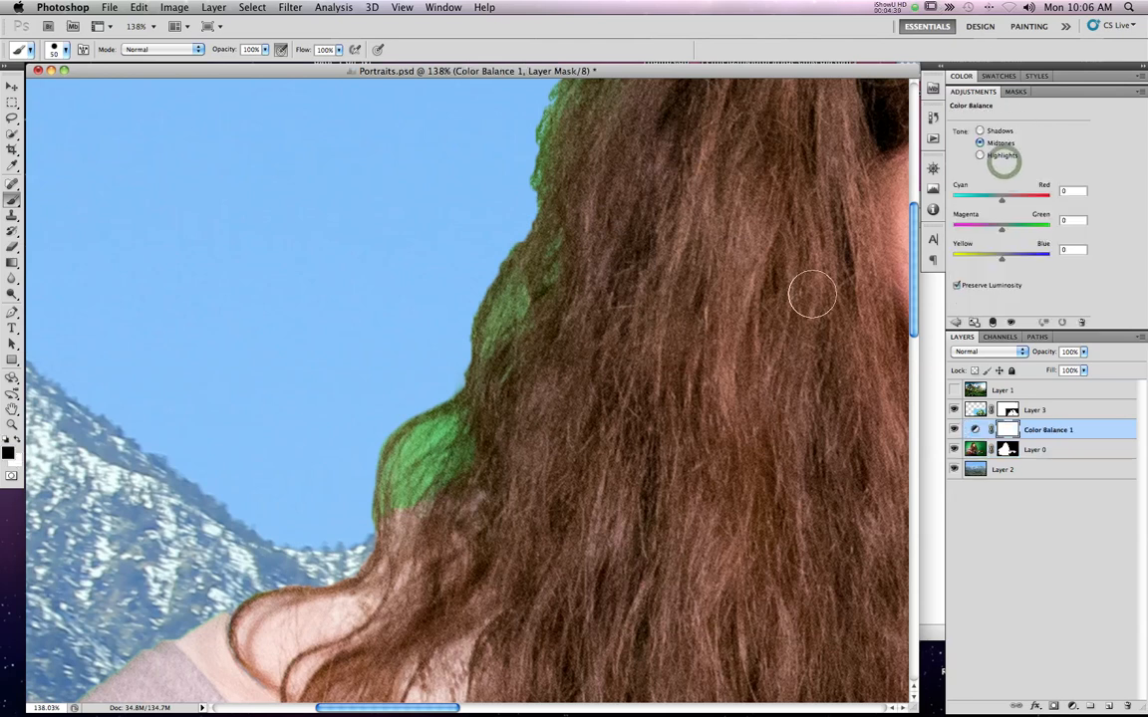
left_click_drag(757, 311, 558, 284)
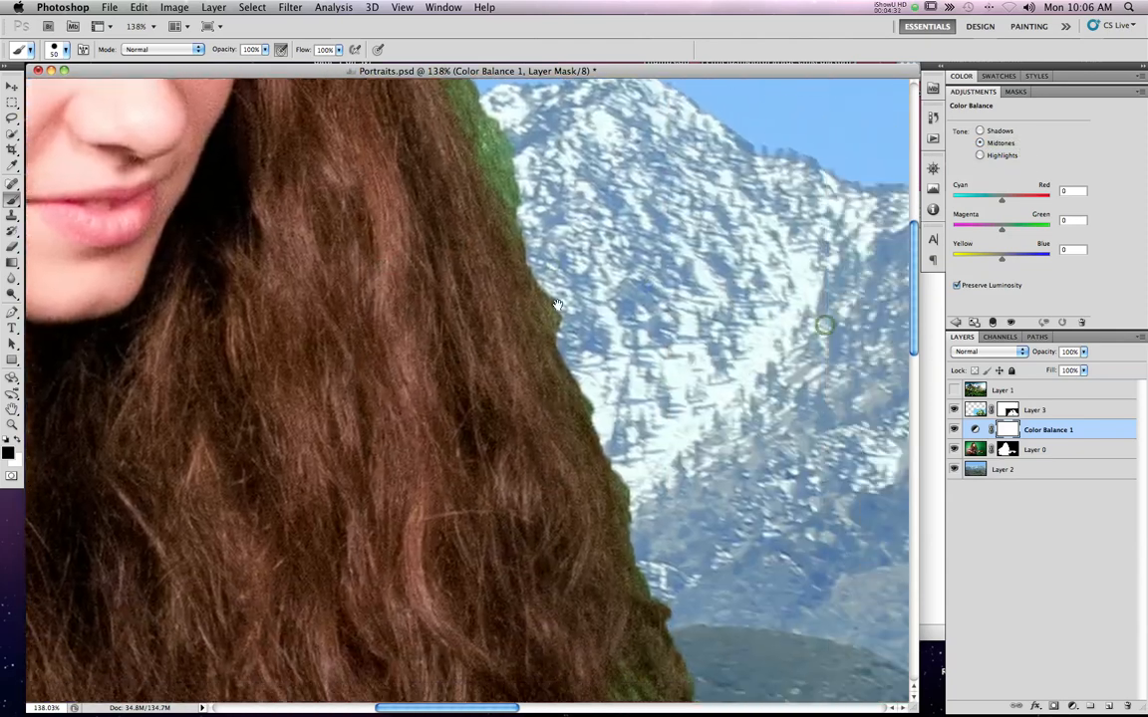
left_click_drag(433, 436, 430, 301)
left_click_drag(384, 359, 441, 320)
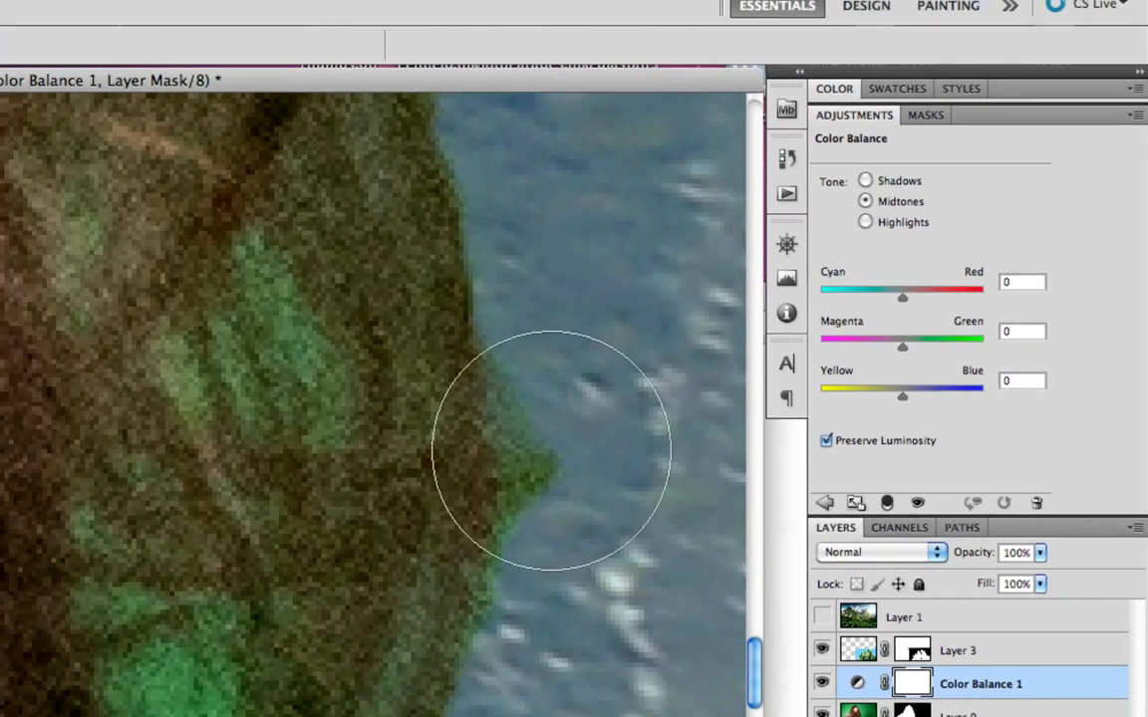
key("space")
left_click_drag(543, 446, 689, 178)
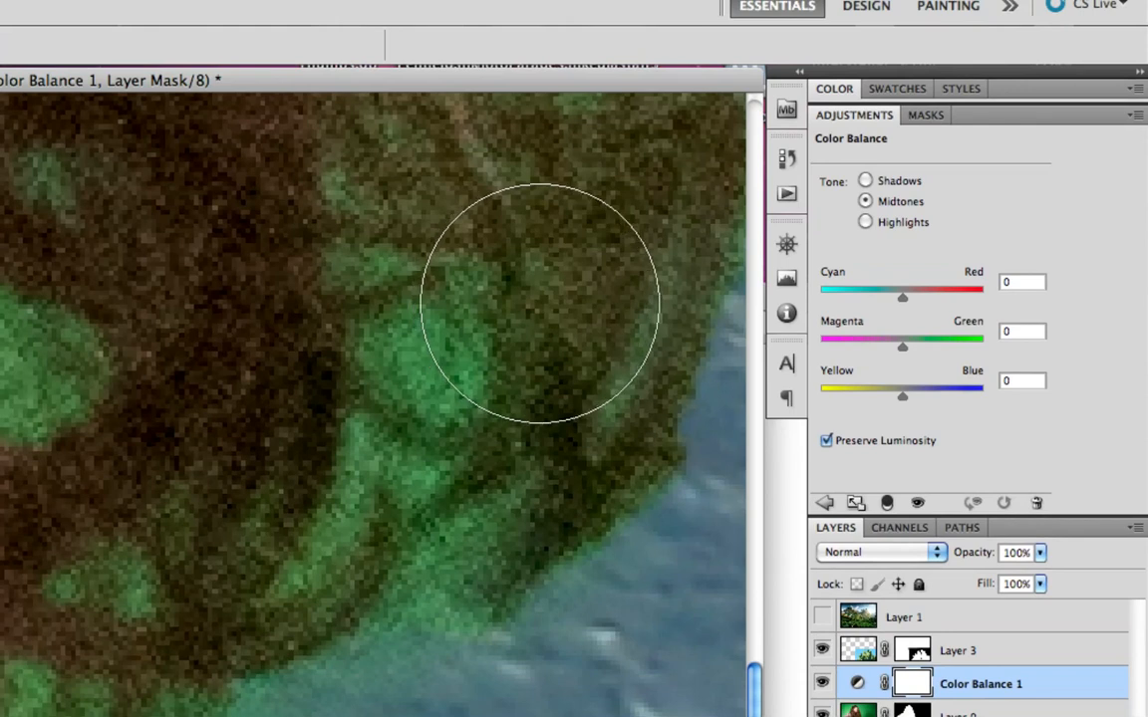
Set the midtone Magenta–Green value of the Color Balance 1 layer to -70
key("f")
key("space")
left_click_drag(475, 353, 524, 378)
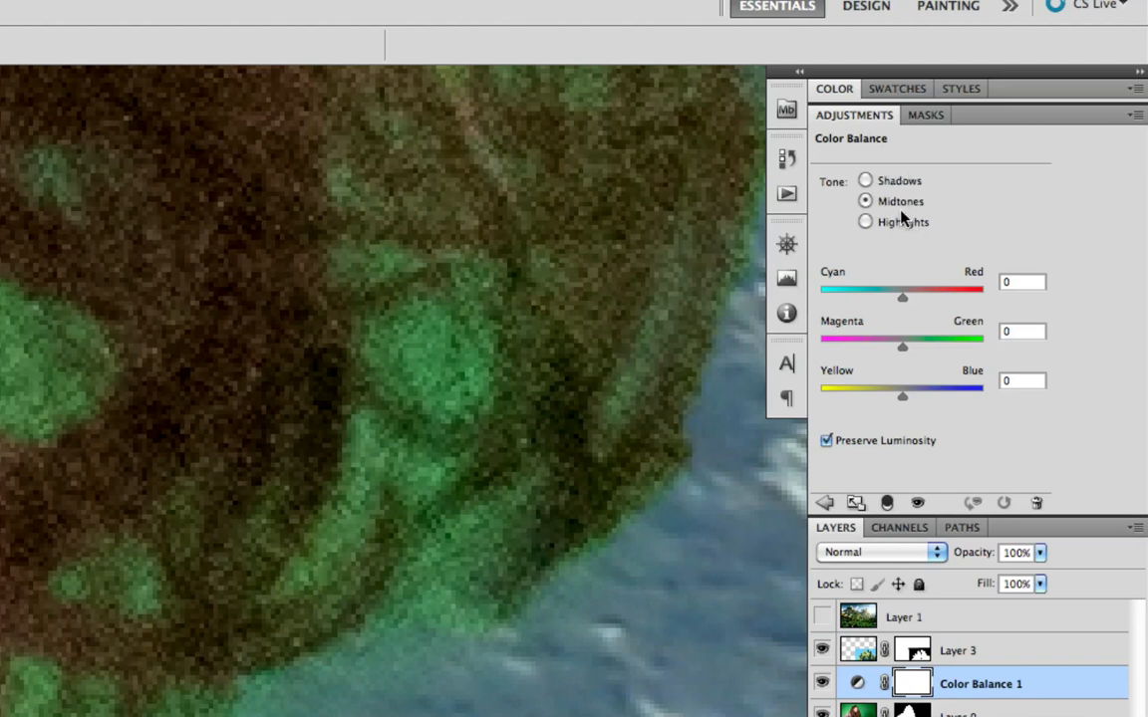
mouse_move(902, 348)
left_mouse_down()
mouse_move(824, 349)
mouse_move(909, 351)
mouse_move(845, 348)
left_mouse_up()
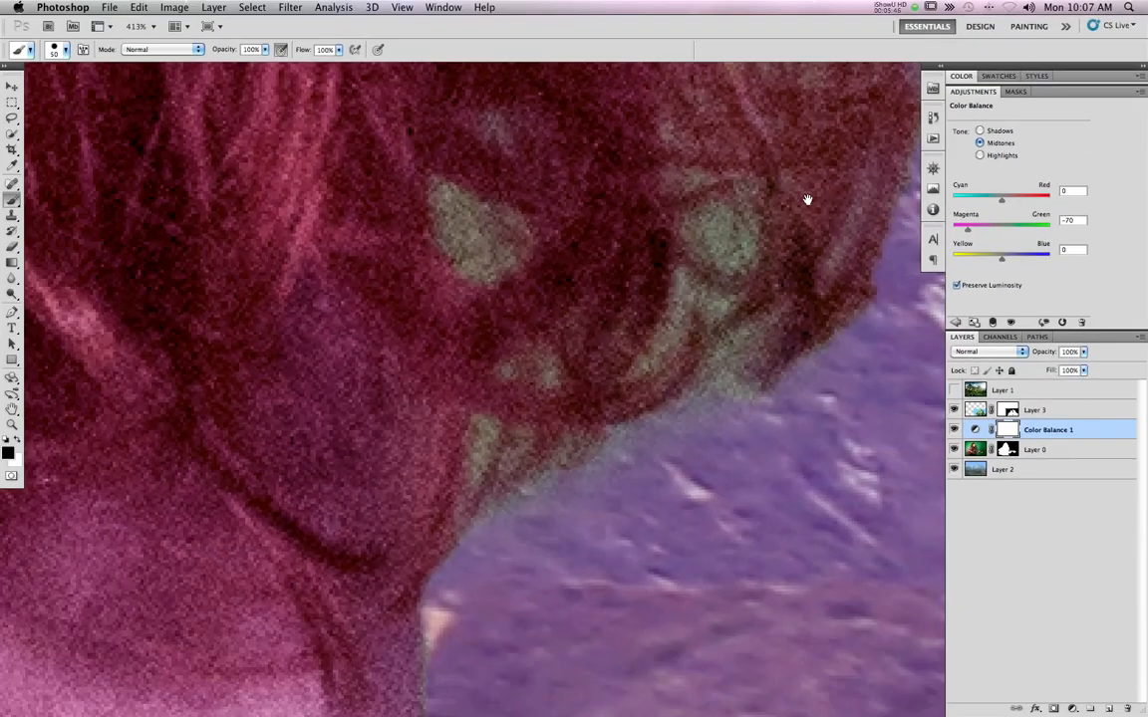
left_click_drag(742, 238, 561, 362)
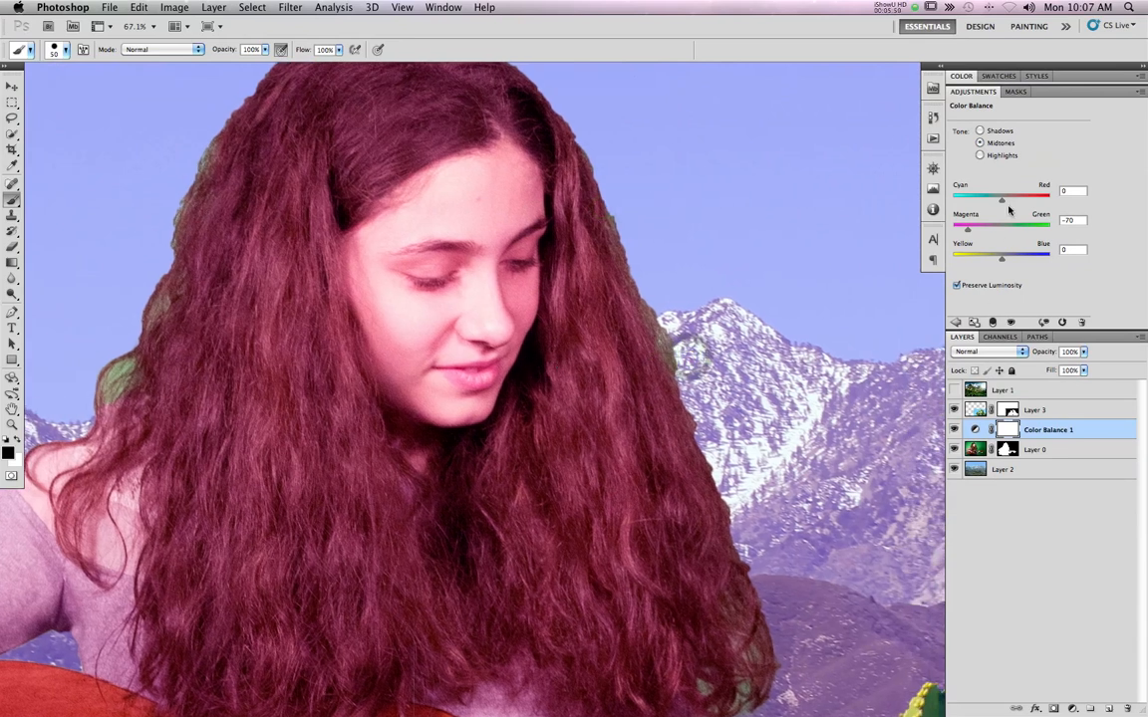
Raise the midtone Cyan–Red value of the Color Balance 1 layer to +100
left_click_drag(997, 201, 1036, 201)
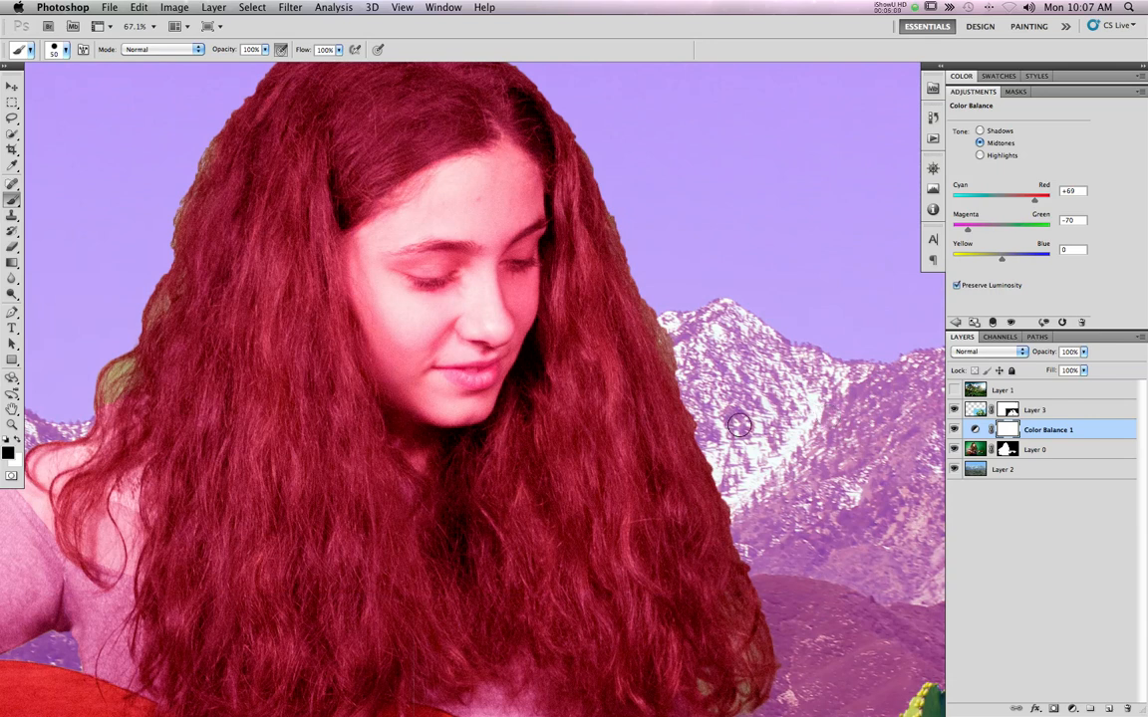
left_click(651, 428, "alt")
left_click(650, 428, "alt")
left_click(651, 428, "alt")
left_click_drag(706, 438, 624, 432)
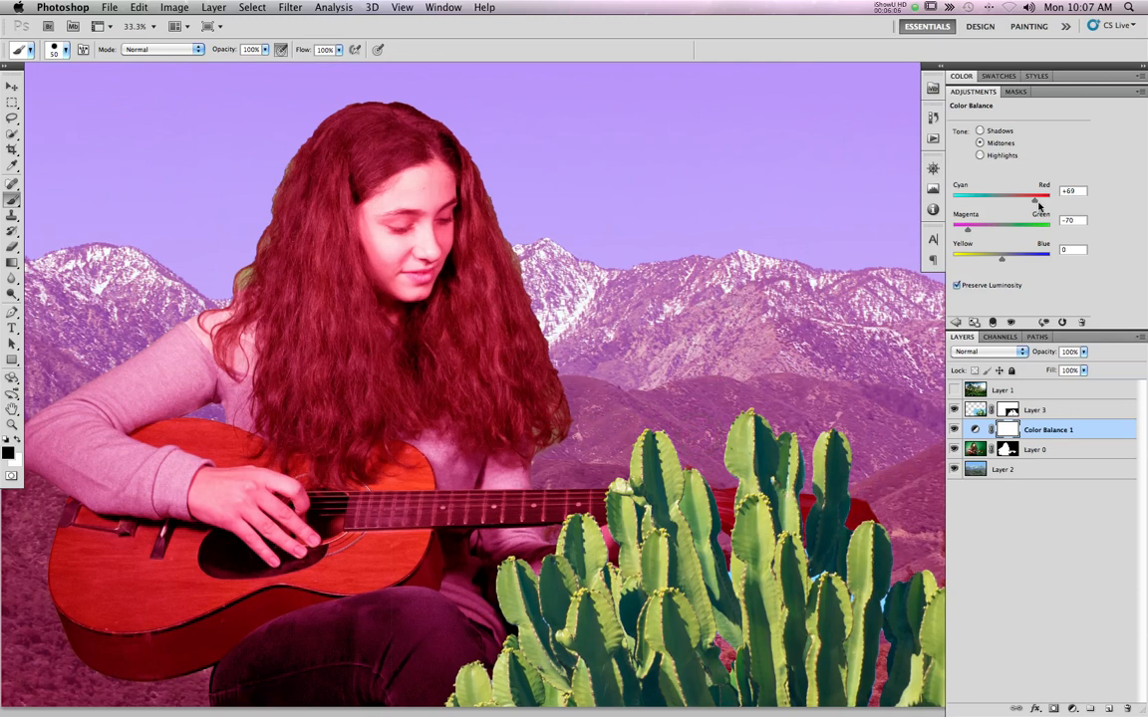
left_click_drag(1035, 198, 1058, 204)
Try the Color Balance 1 layer beneath Layer 0, then restore its place above and clip it to Layer 0
left_click_drag(1087, 431, 1088, 459)
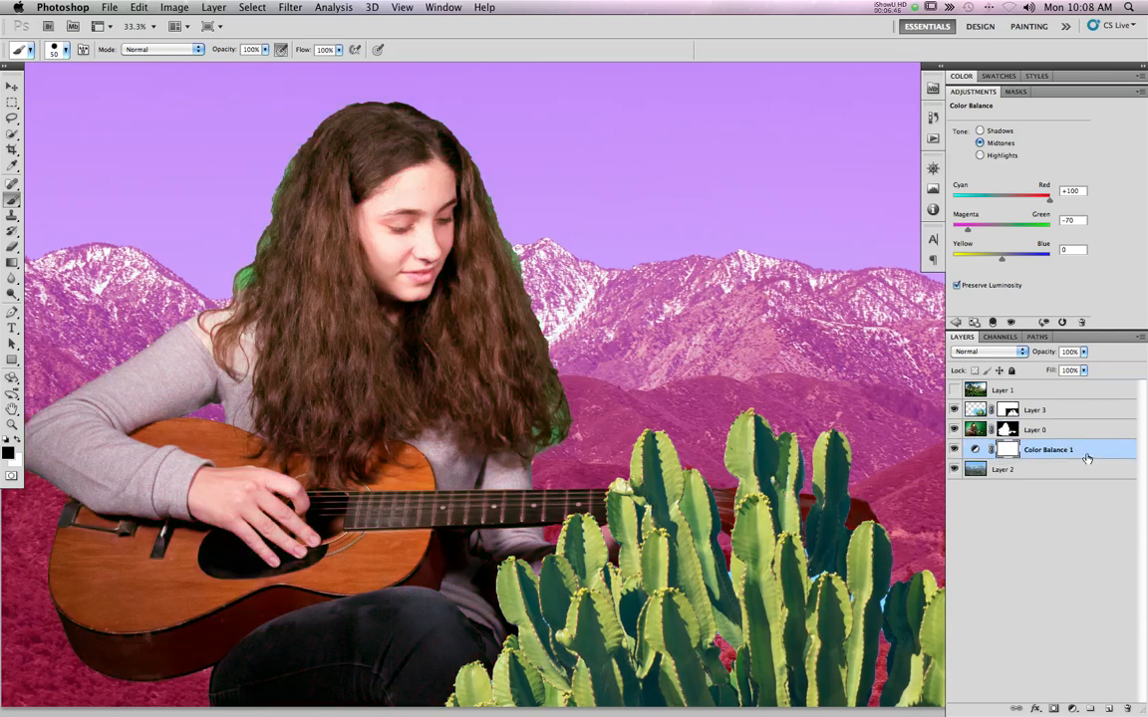
mouse_move(1086, 453)
left_mouse_down()
mouse_move(1080, 423)
mouse_move(1078, 438)
left_mouse_up()
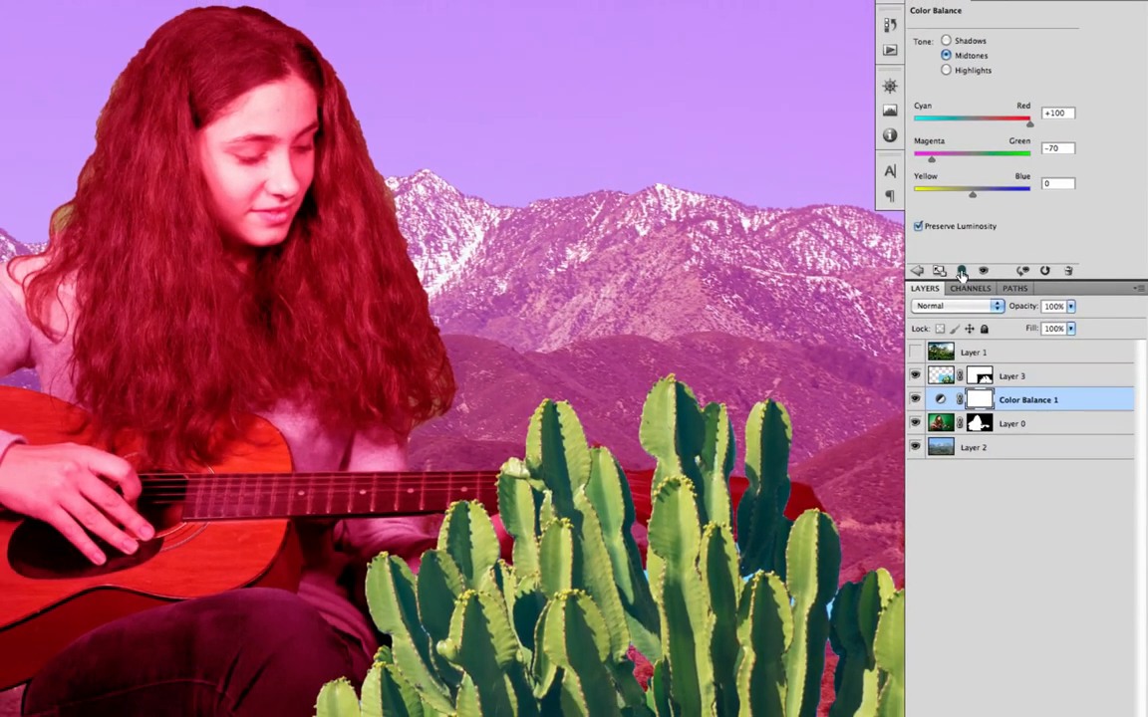
left_click(963, 272)
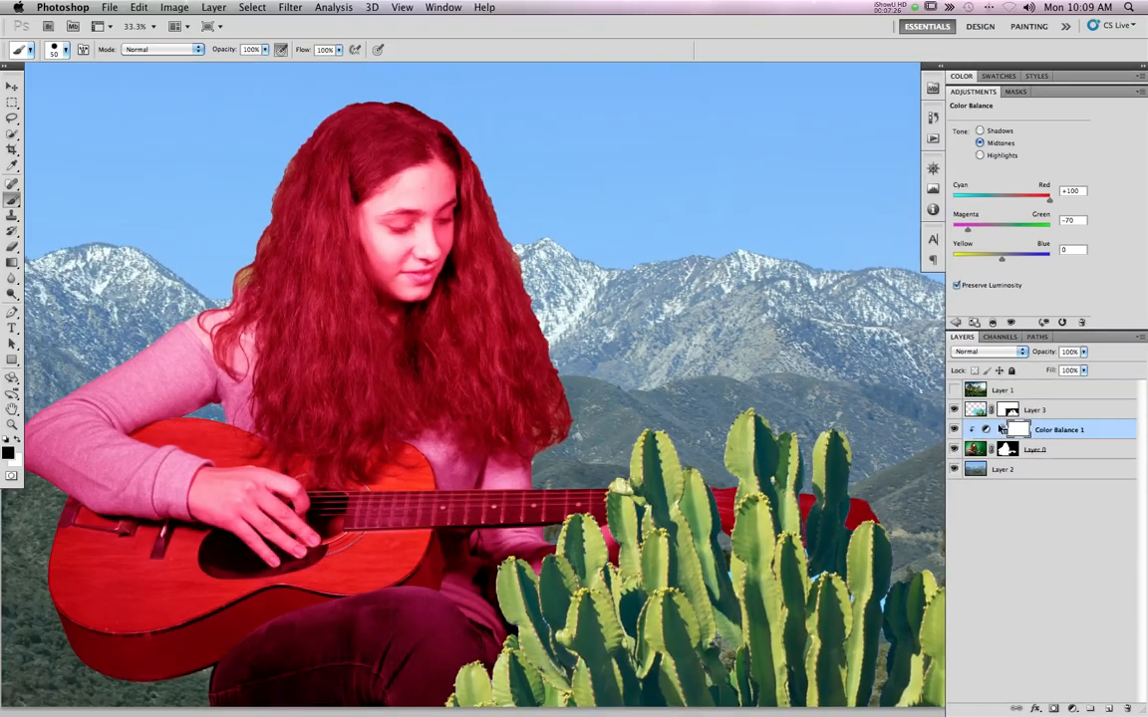
Lower the midtone Cyan–Red value to -2 and check the green curls at the hair's lower right edge
left_click_drag(1045, 201, 1001, 202)
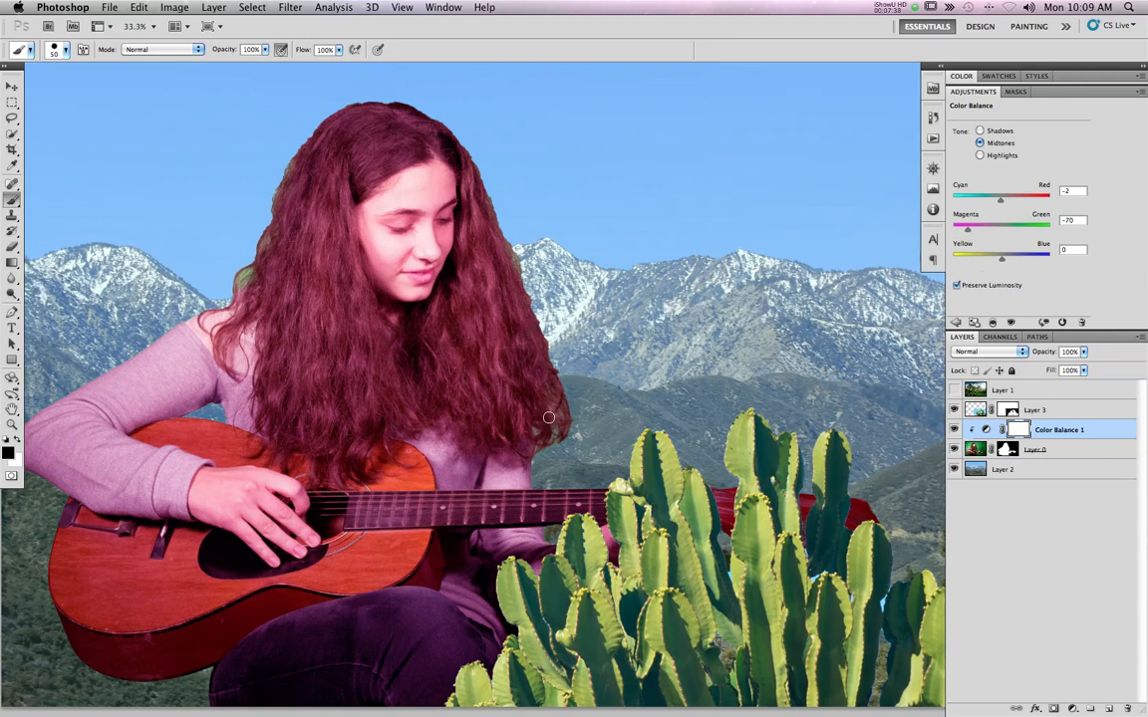
scroll(545, 418, "up", 5)
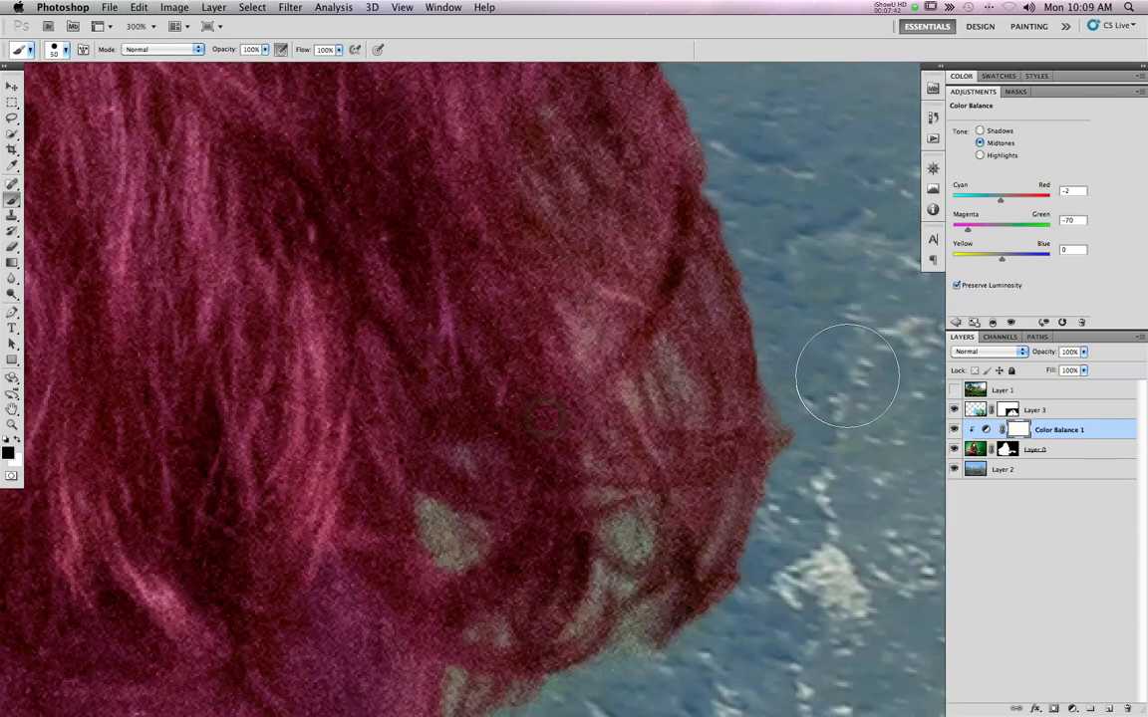
mouse_move(974, 232)
left_mouse_down()
mouse_move(964, 229)
mouse_move(985, 235)
mouse_move(969, 234)
left_mouse_up()
Set the shadow color balance to Cyan–Red -29, Magenta–Green -40 and Yellow–Blue +4
left_click(980, 131)
left_click_drag(1000, 231, 980, 231)
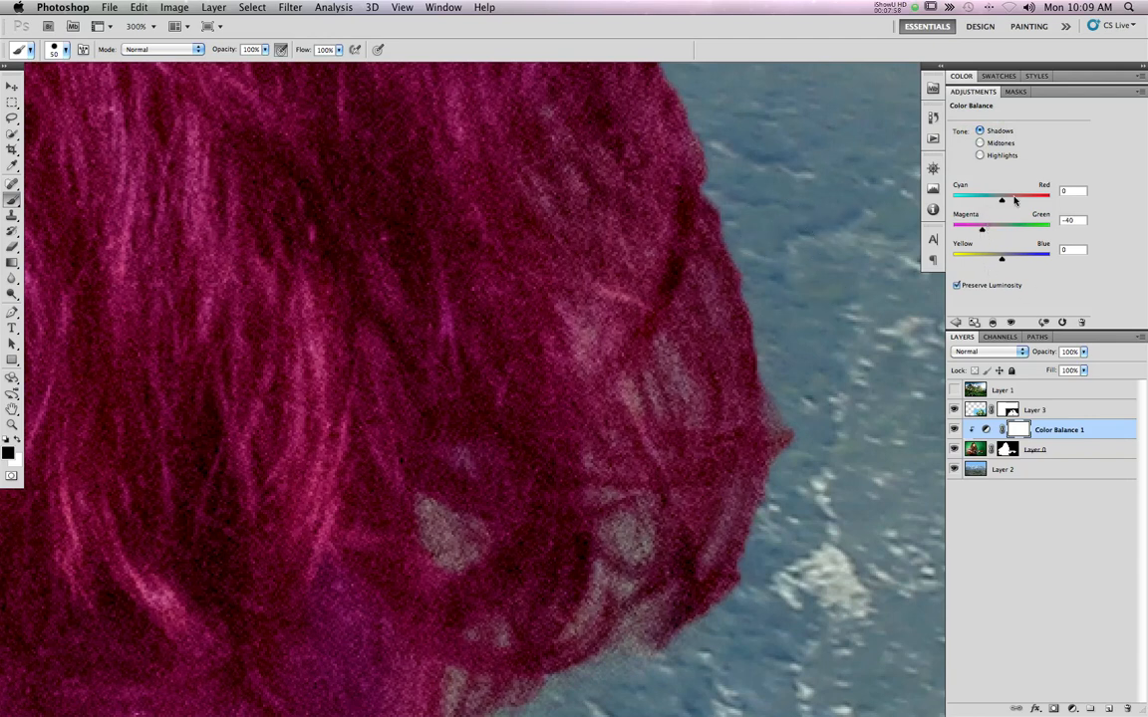
left_click_drag(994, 203, 986, 202)
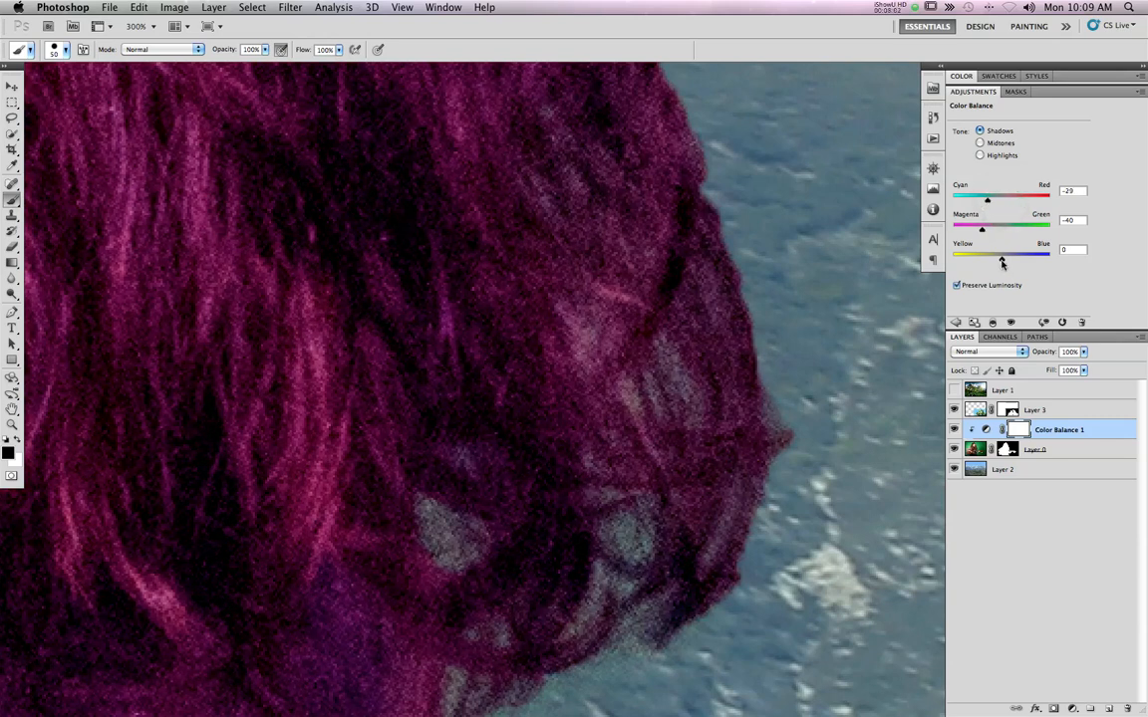
left_click_drag(1006, 262, 1002, 259)
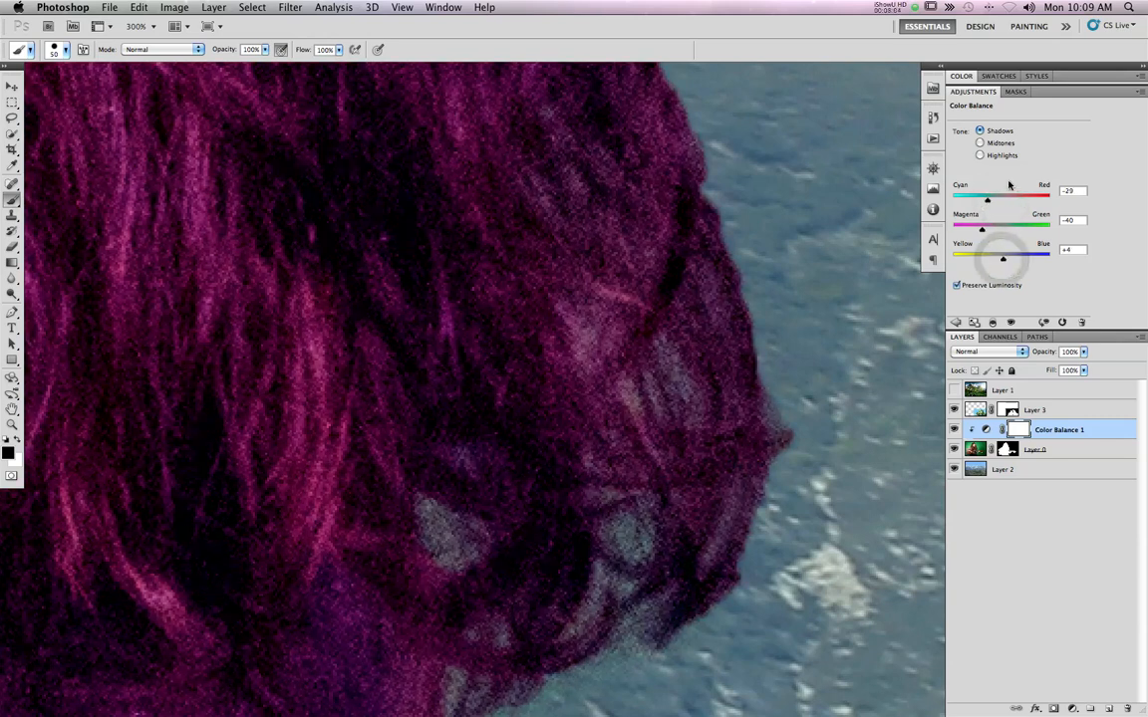
left_click(989, 203)
Set the midtone color balance to Cyan–Red -13, Magenta–Green -59 and Yellow–Blue +9
left_click(979, 142)
left_click_drag(996, 203, 1007, 262)
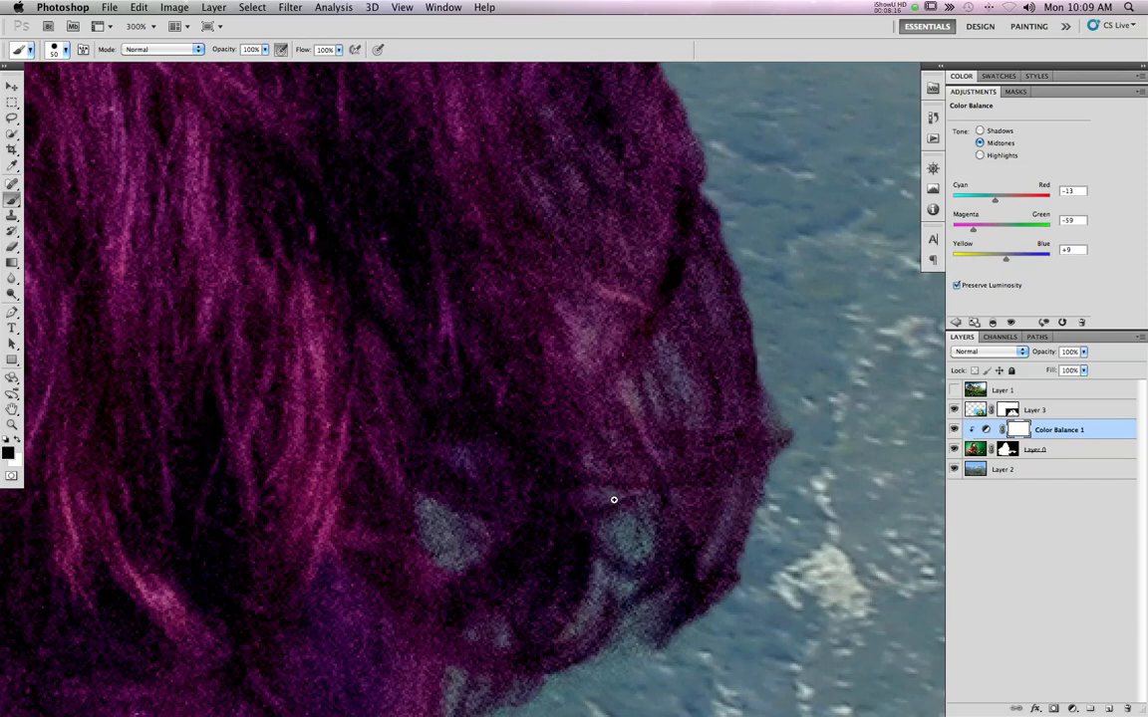
scroll(618, 498, "down", 10)
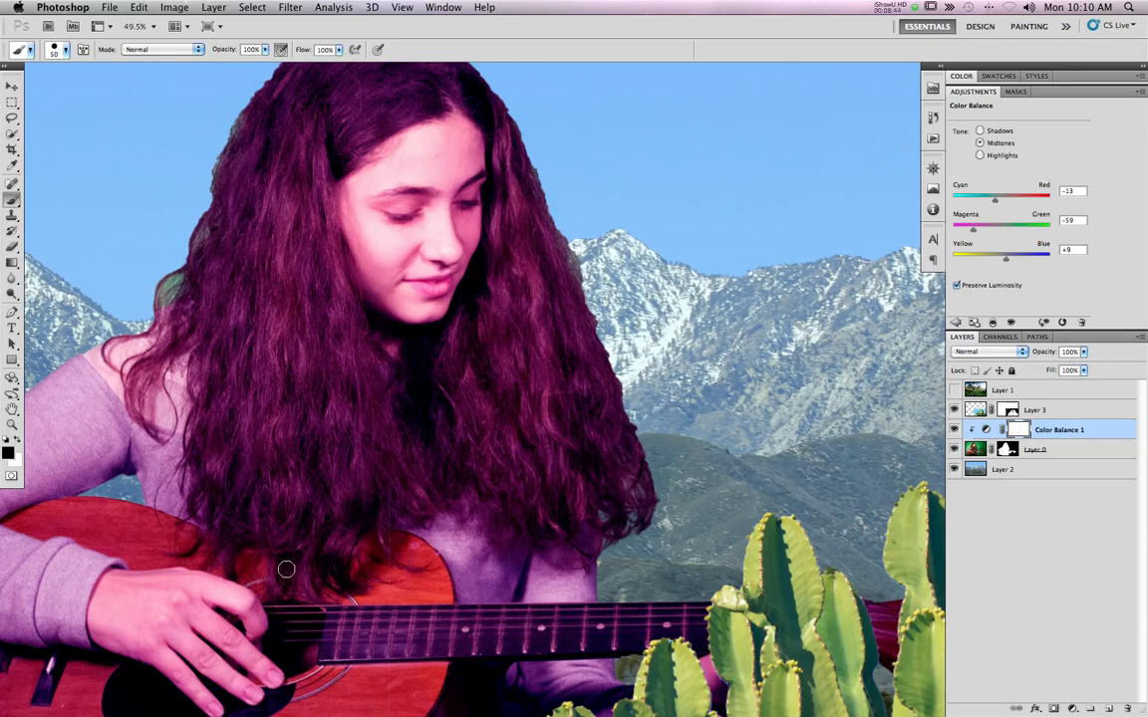
Compare the portrait with and without the Color Balance 1 adjustment, leaving the layer hidden
left_click(953, 430)
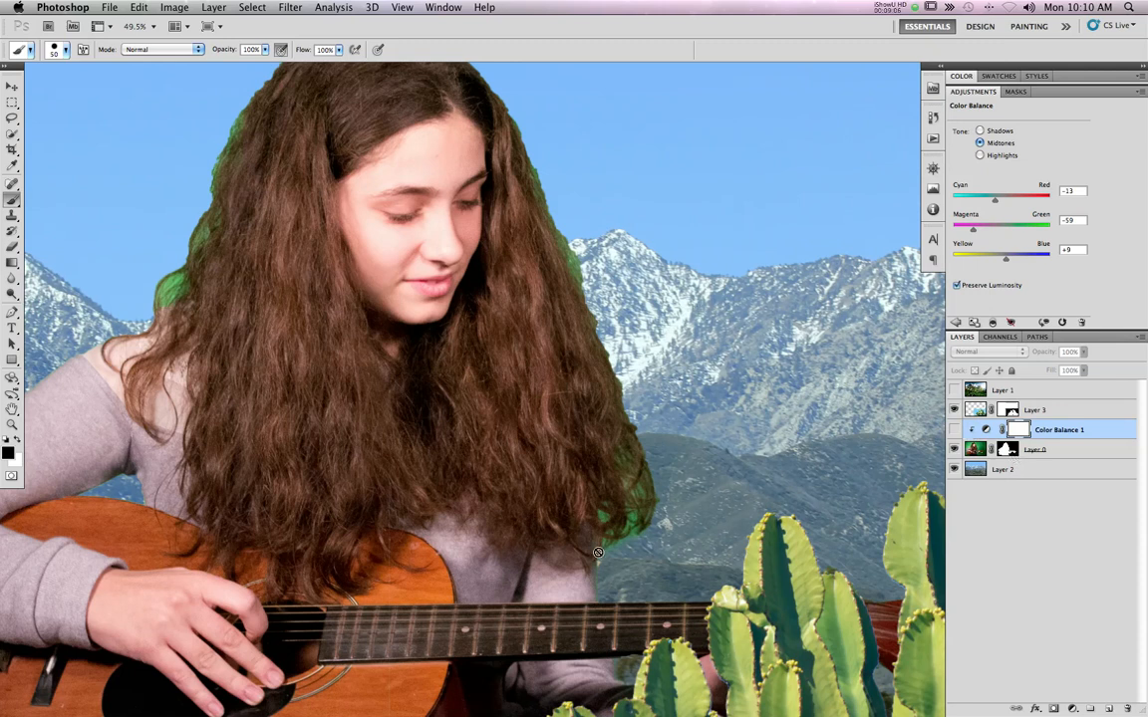
left_click(954, 430)
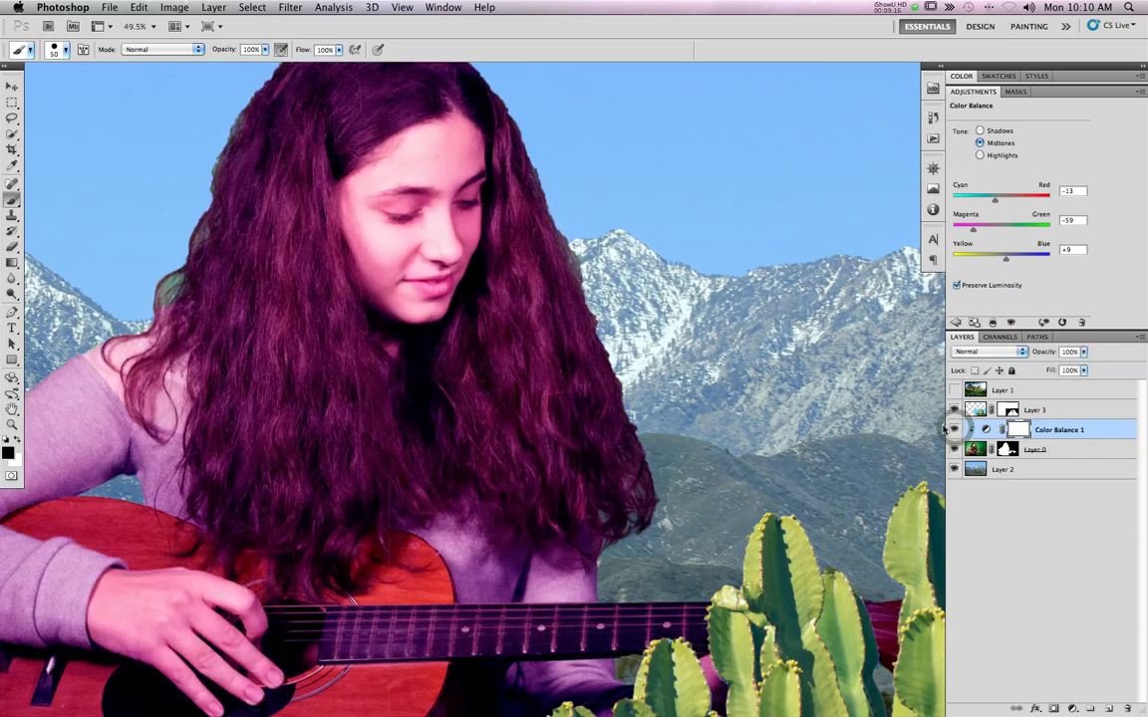
left_click(954, 430)
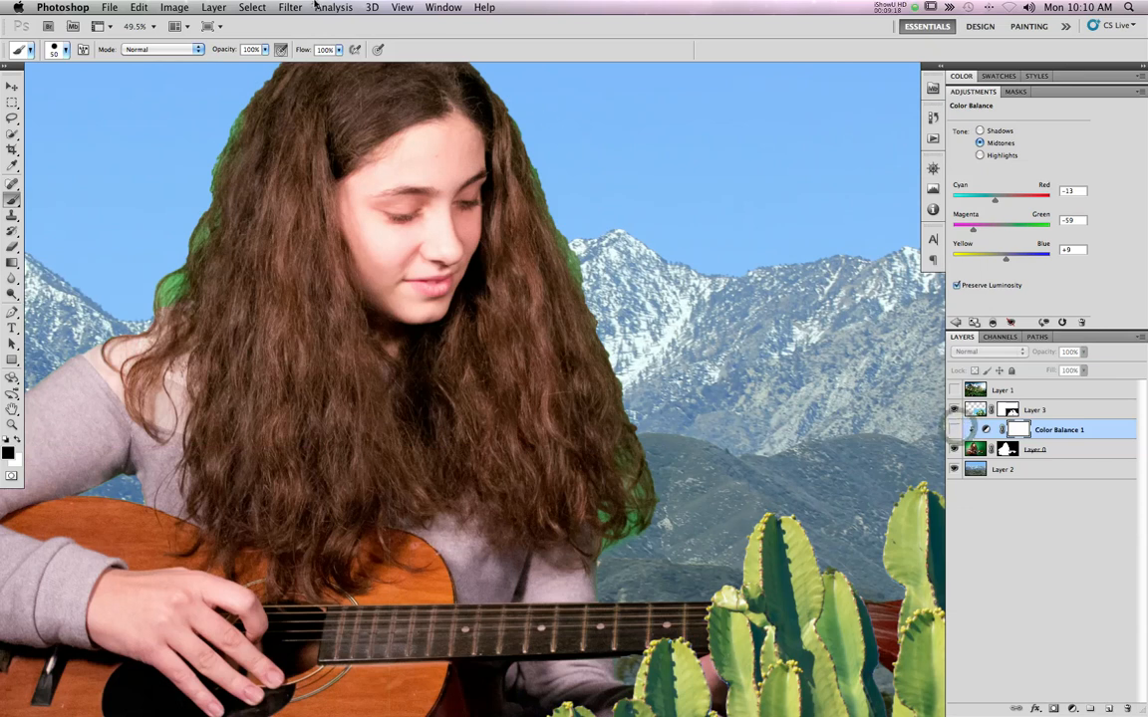
Start a Color Range for the Color Balance 1 mask, sampling the green at the hair's lower right edge with fuzziness 105
left_click(256, 7)
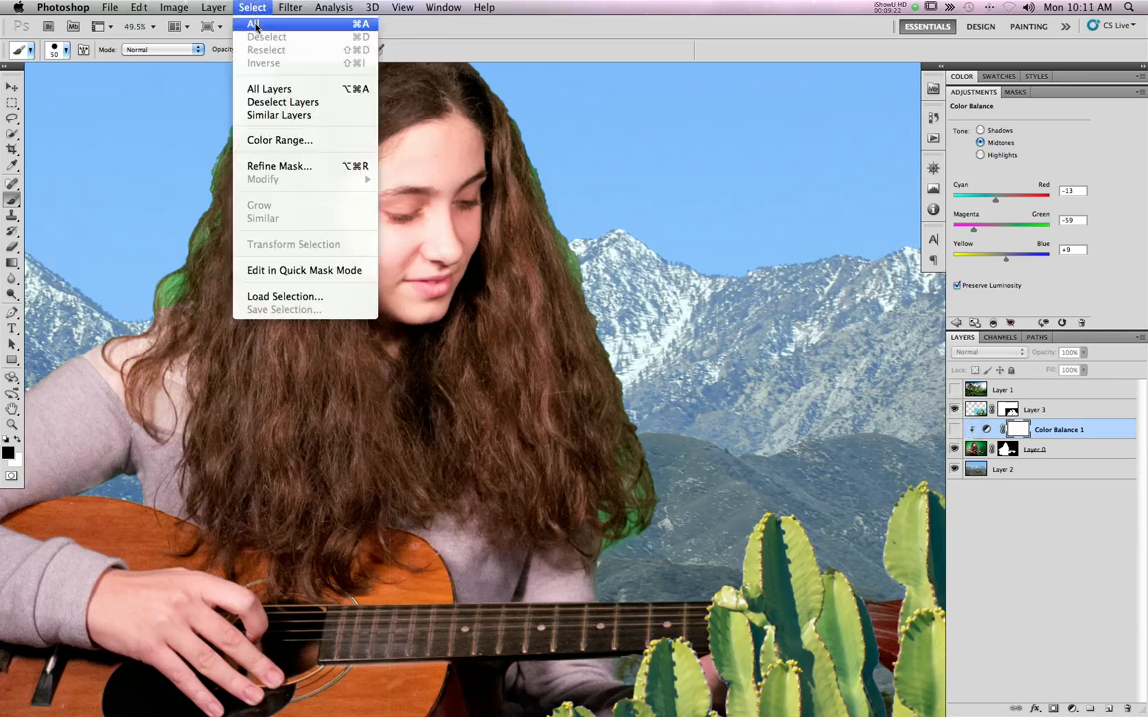
left_click(280, 140)
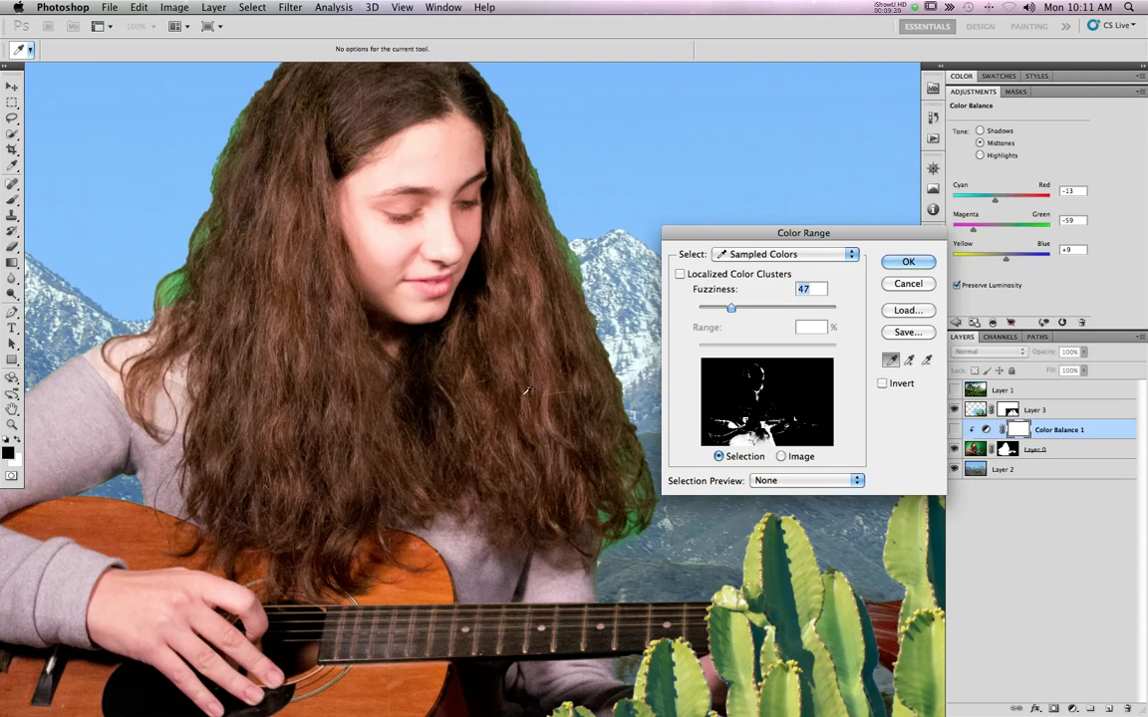
left_click(636, 513)
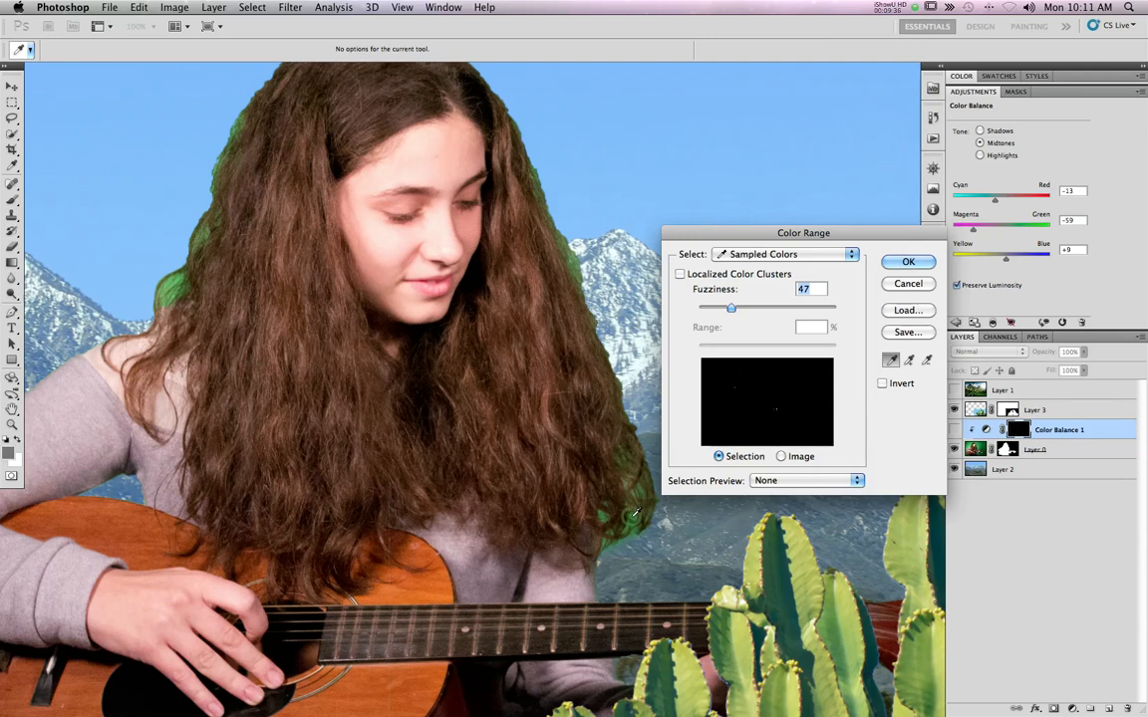
left_click_drag(731, 309, 749, 309)
key("ctrl")
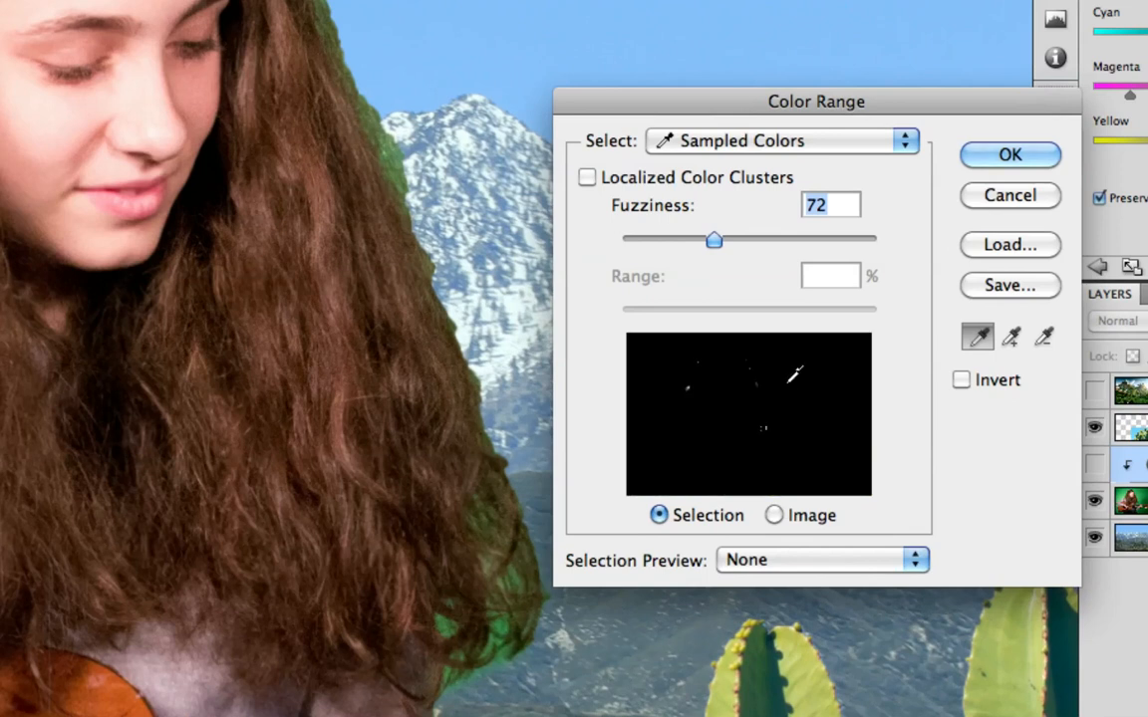
left_click_drag(716, 242, 757, 250)
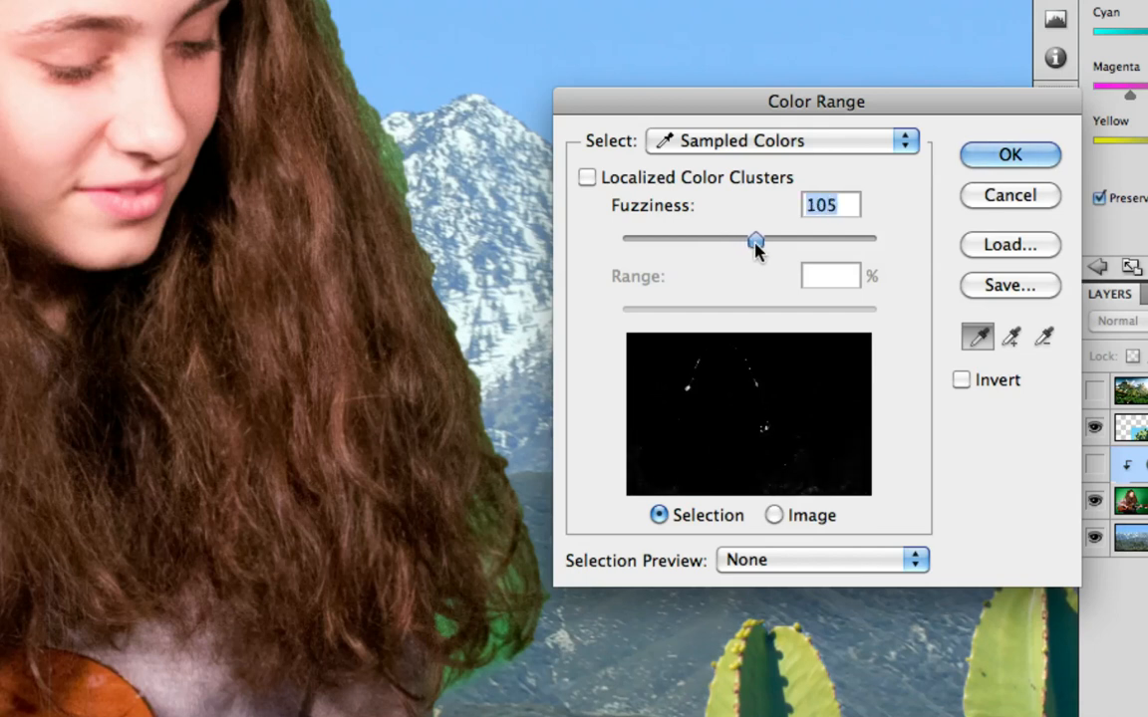
Preview the inverted Color Range, then apply it to the Color Balance 1 mask without inversion
left_click(961, 381)
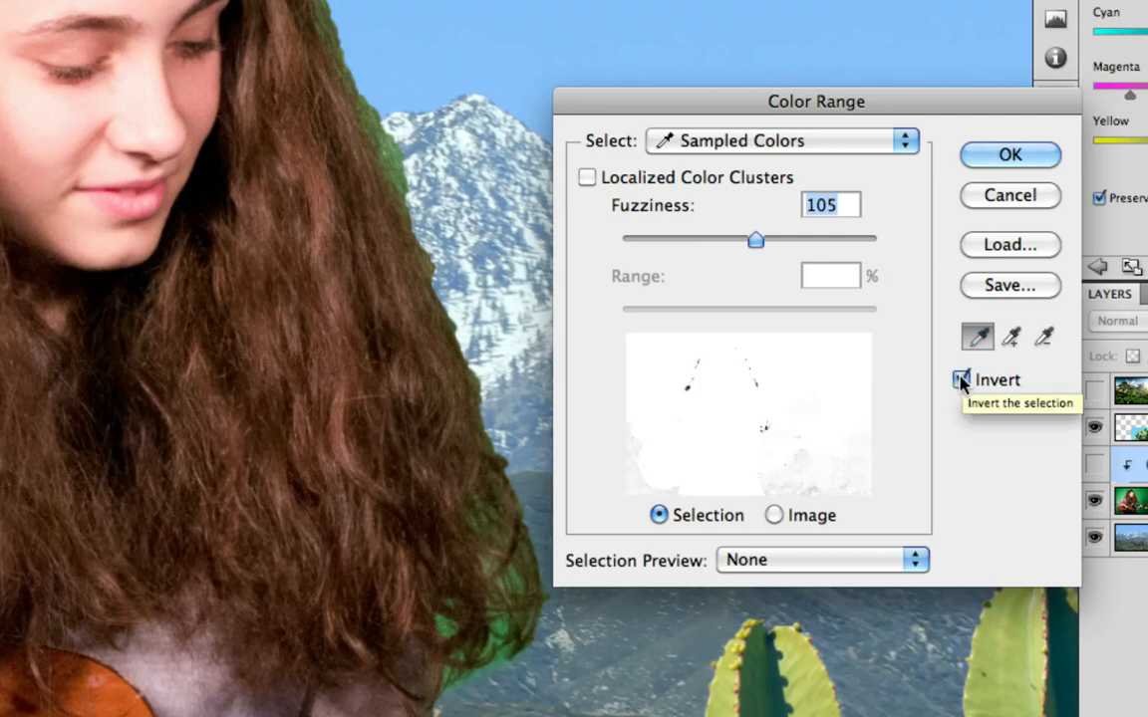
left_click(961, 381)
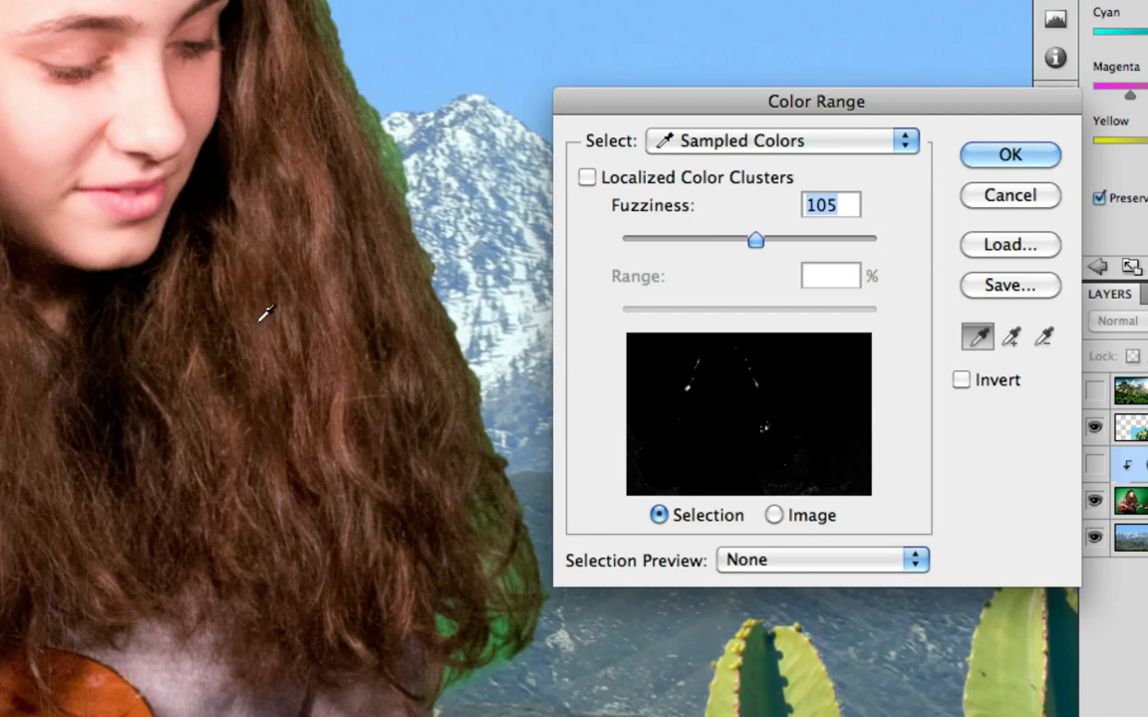
key("ctrl")
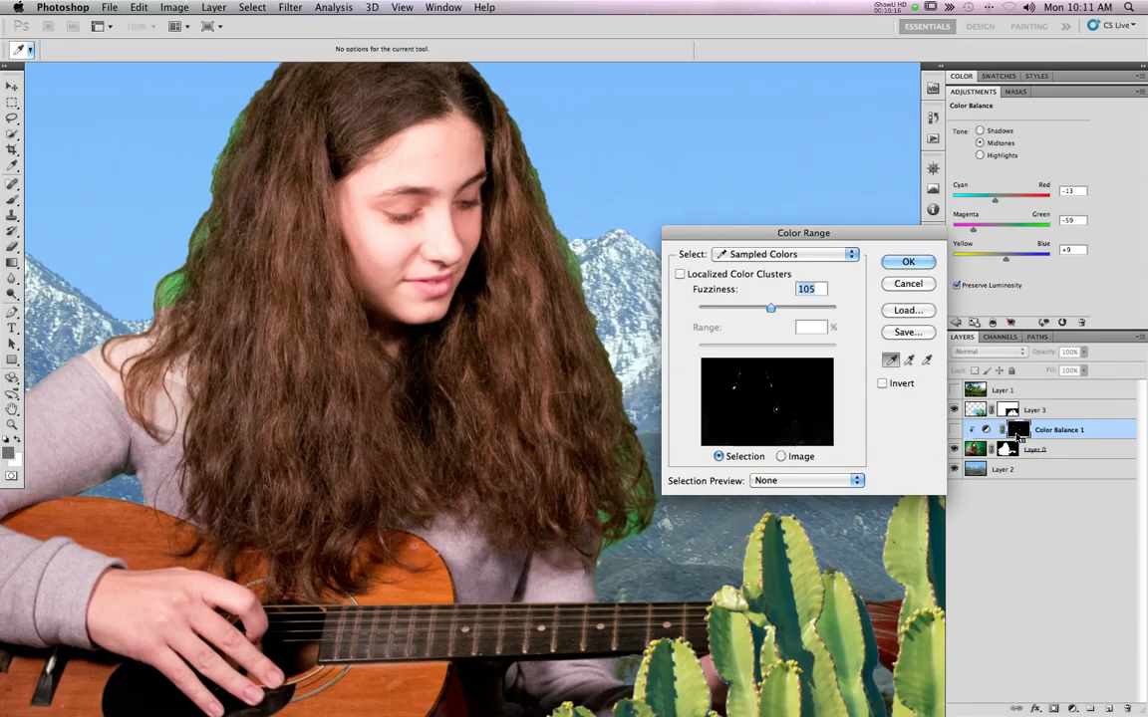
key("ctrl")
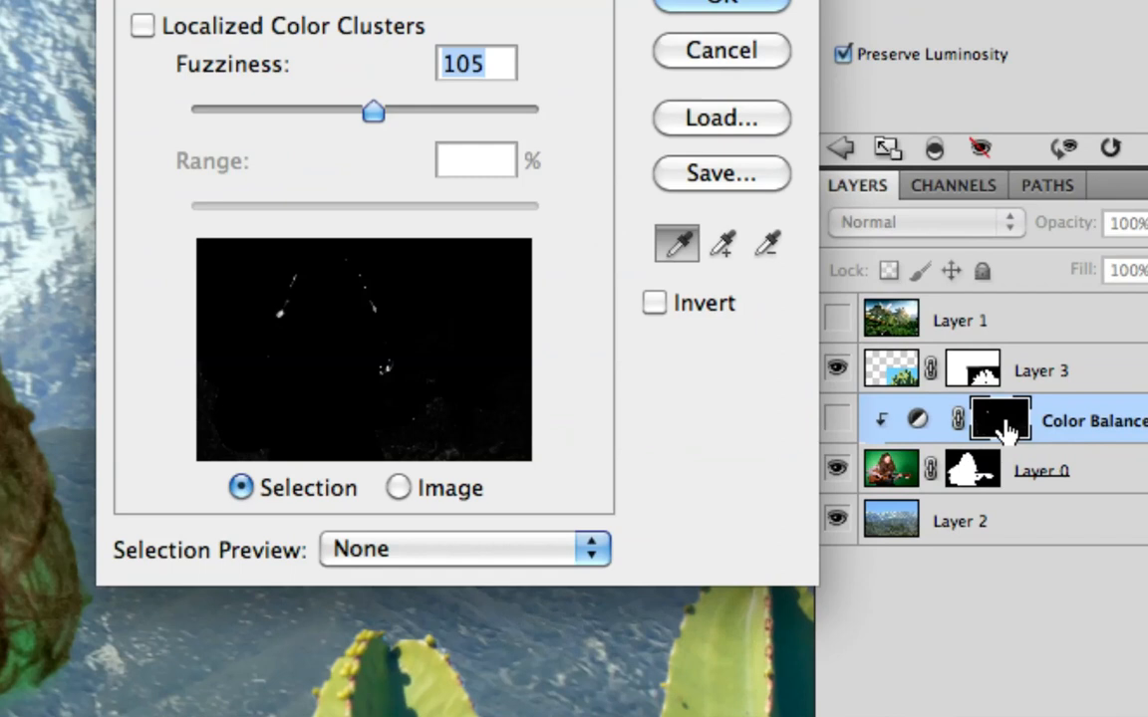
key("ctrl")
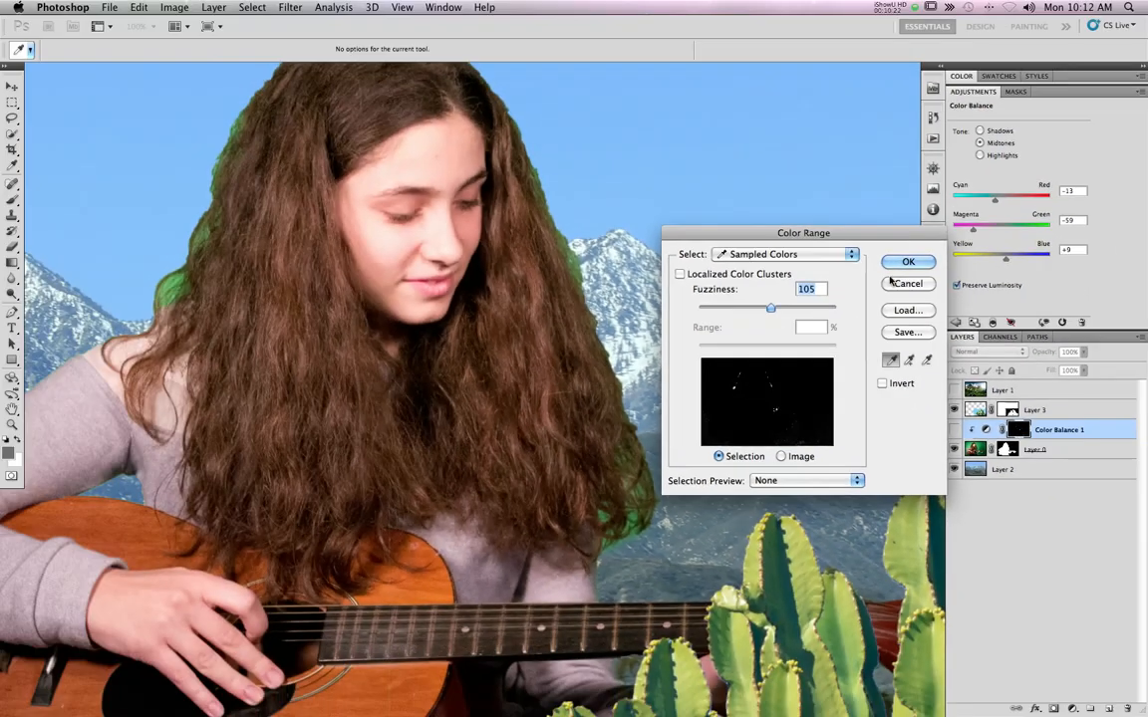
left_click(904, 263)
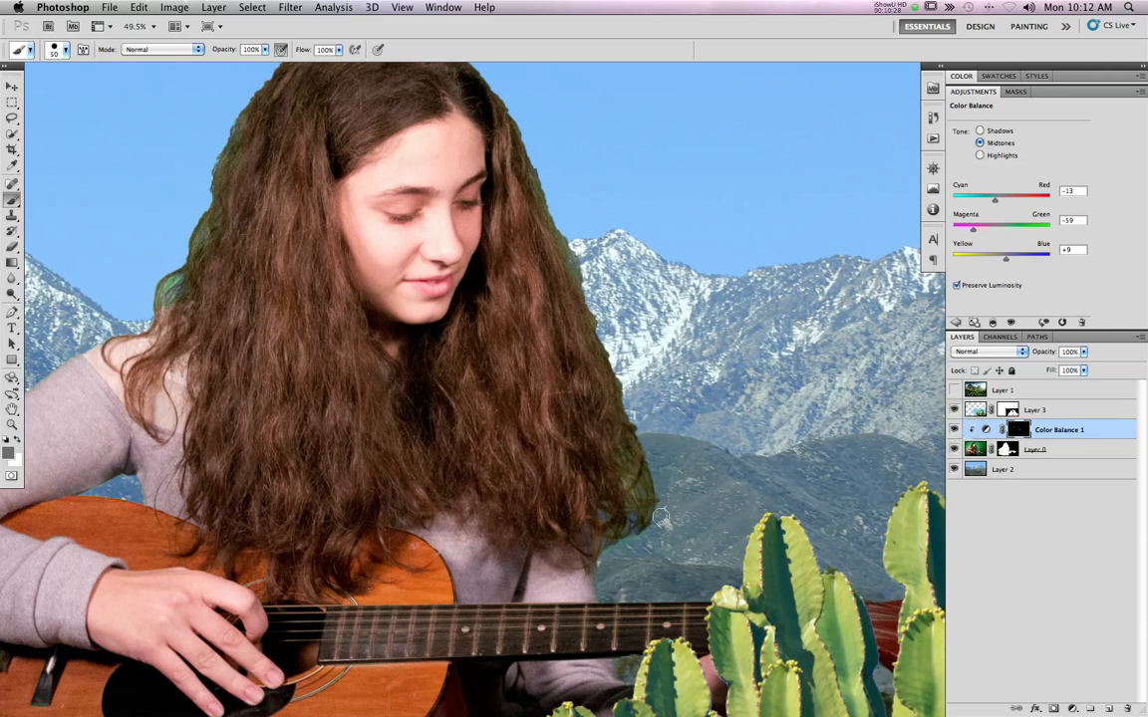
Switch to the Eraser at 36% opacity and try it on the Color Balance 1 mask over the hair's lower right edge
scroll(645, 508, "up", 4)
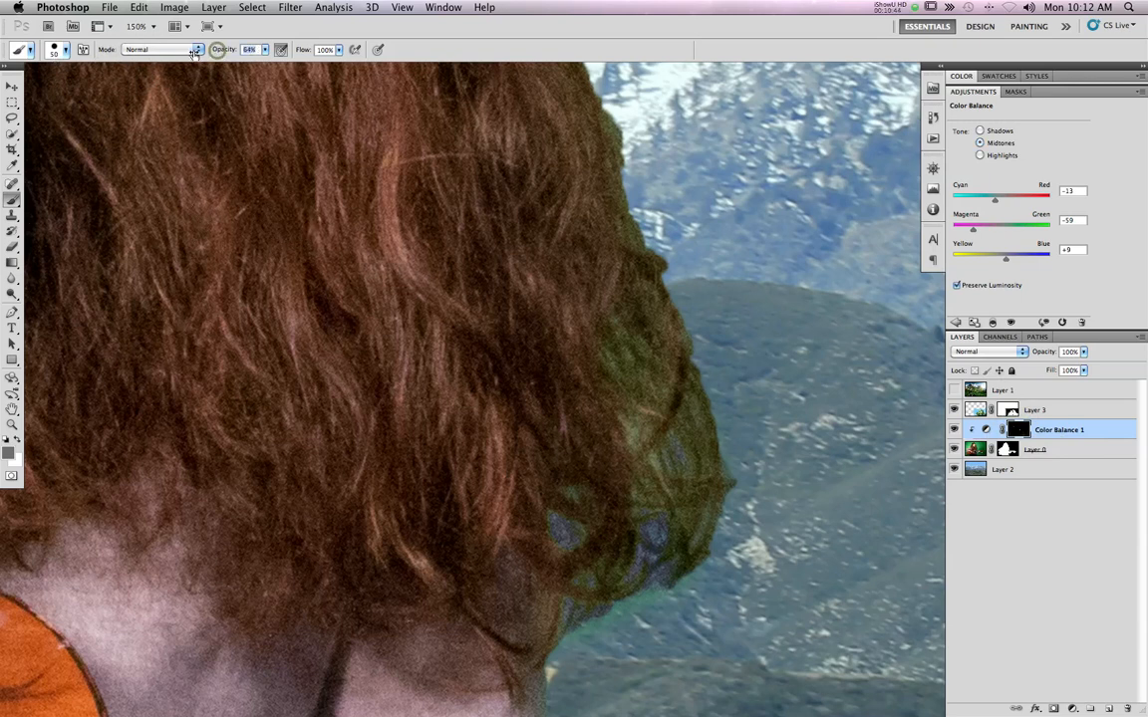
left_click_drag(189, 52, 183, 52)
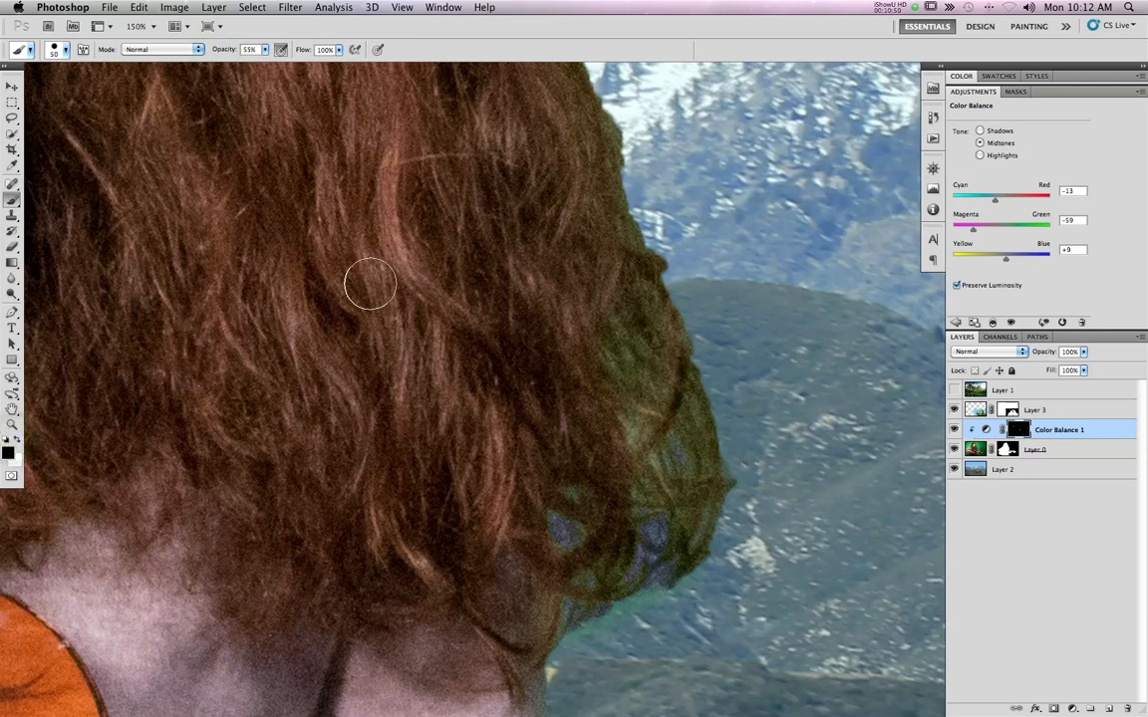
left_click(12, 246)
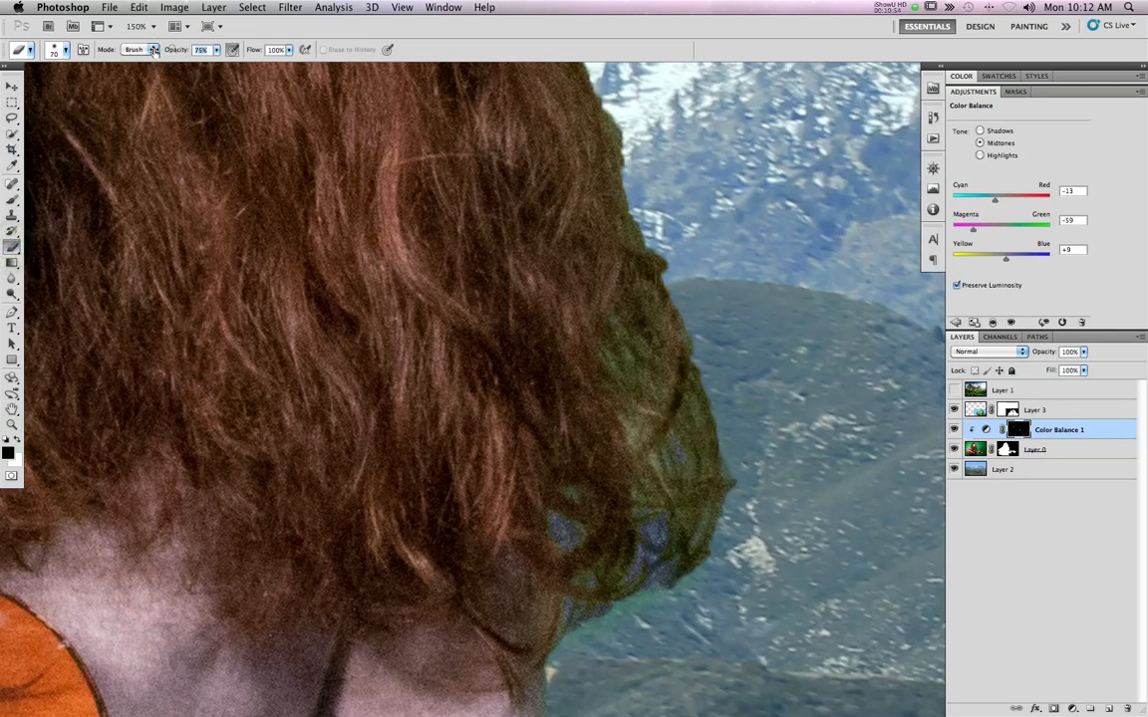
left_click_drag(141, 52, 132, 48)
right_click(709, 420)
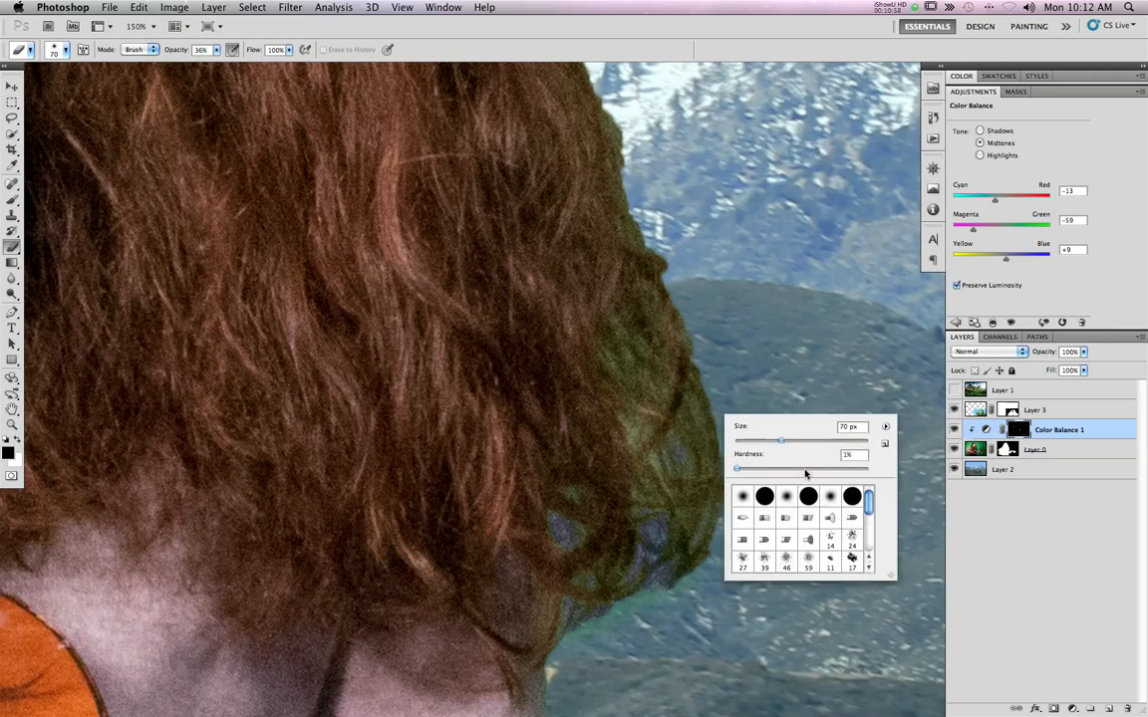
left_click(764, 289)
mouse_move(691, 432)
left_mouse_down()
mouse_move(681, 482)
mouse_move(691, 433)
mouse_move(724, 437)
left_mouse_up()
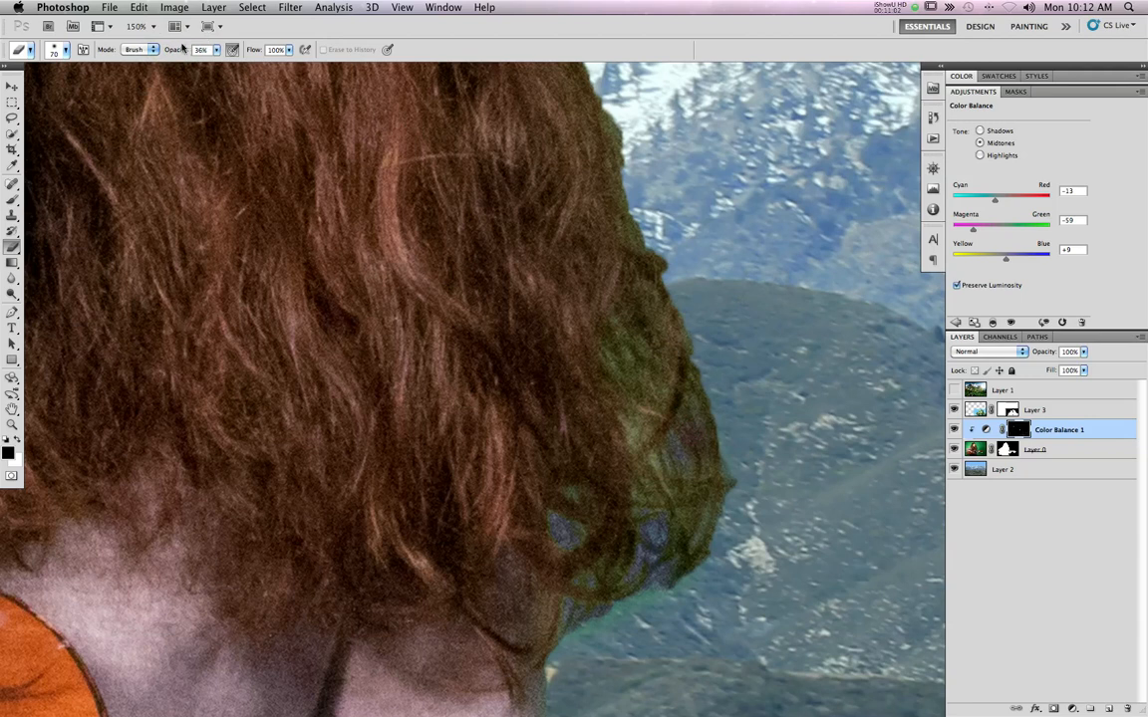
Lower the Eraser opacity to 13% and erase the Color Balance 1 mask over the green curls along the hair's right edge
left_click_drag(162, 54, 158, 51)
mouse_move(684, 462)
left_mouse_down()
mouse_move(700, 419)
mouse_move(603, 269)
mouse_move(631, 326)
mouse_move(695, 322)
mouse_move(679, 340)
mouse_move(683, 441)
mouse_move(653, 402)
mouse_move(628, 436)
mouse_move(666, 504)
mouse_move(661, 474)
mouse_move(687, 538)
mouse_move(658, 557)
mouse_move(651, 609)
mouse_move(551, 533)
mouse_move(576, 584)
mouse_move(528, 498)
mouse_move(593, 598)
mouse_move(630, 606)
mouse_move(710, 548)
mouse_move(705, 409)
mouse_move(685, 329)
mouse_move(649, 385)
mouse_move(658, 300)
mouse_move(643, 244)
mouse_move(655, 189)
mouse_move(646, 264)
left_mouse_up()
mouse_move(653, 207)
left_mouse_down()
mouse_move(648, 137)
mouse_move(656, 374)
mouse_move(645, 508)
left_mouse_up()
left_click_drag(610, 373, 639, 450)
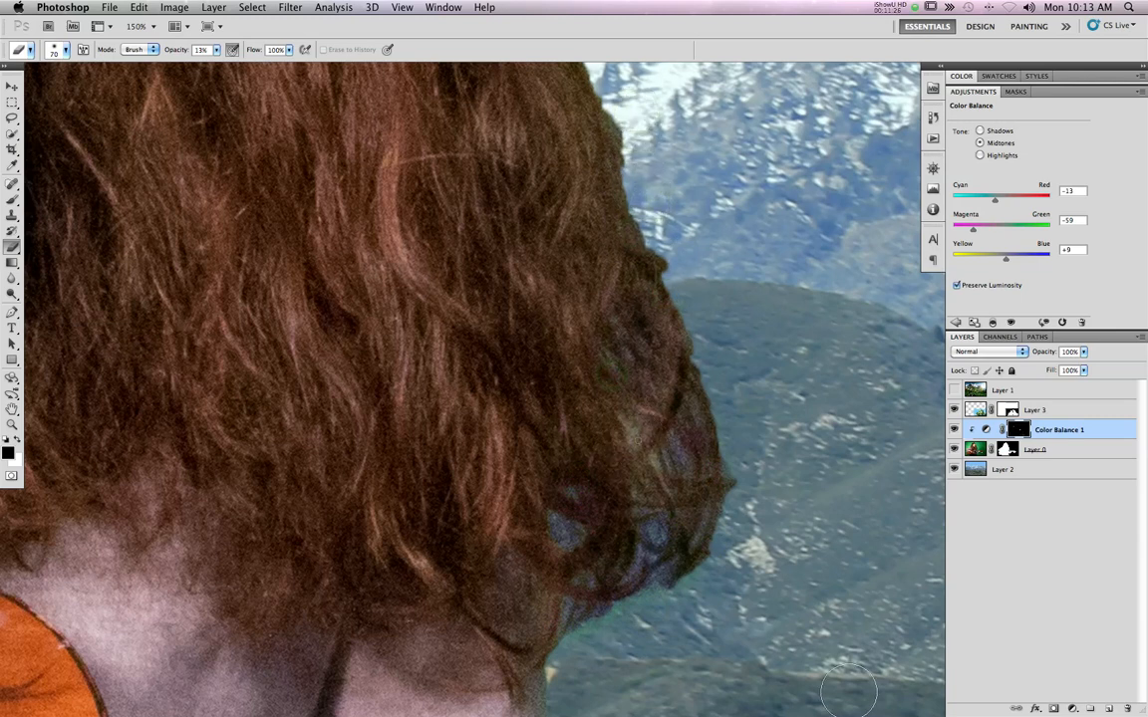
Shrink the Eraser to 15 px and erase the Color Balance 1 mask over the green gaps in the hair's lower right curls
key("bracketleft")
key("bracketleft")
mouse_move(661, 539)
left_mouse_down()
mouse_move(610, 587)
mouse_move(546, 600)
mouse_move(540, 644)
left_mouse_up()
left_click_drag(604, 566, 651, 571)
left_click_drag(628, 523, 646, 473)
key("bracketleft")
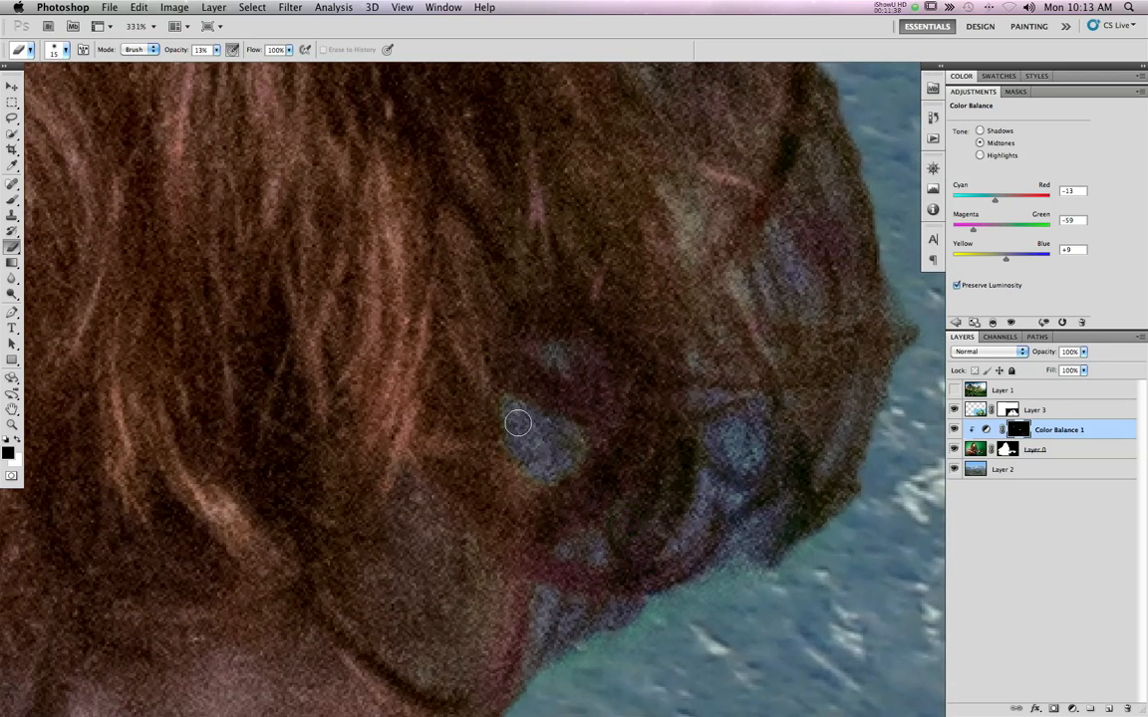
mouse_move(540, 477)
left_mouse_down()
mouse_move(577, 449)
mouse_move(577, 458)
left_mouse_up()
mouse_move(702, 448)
left_mouse_down()
mouse_move(713, 428)
mouse_move(699, 489)
mouse_move(719, 440)
left_mouse_up()
mouse_move(766, 554)
left_mouse_down()
mouse_move(782, 522)
mouse_move(675, 588)
left_mouse_up()
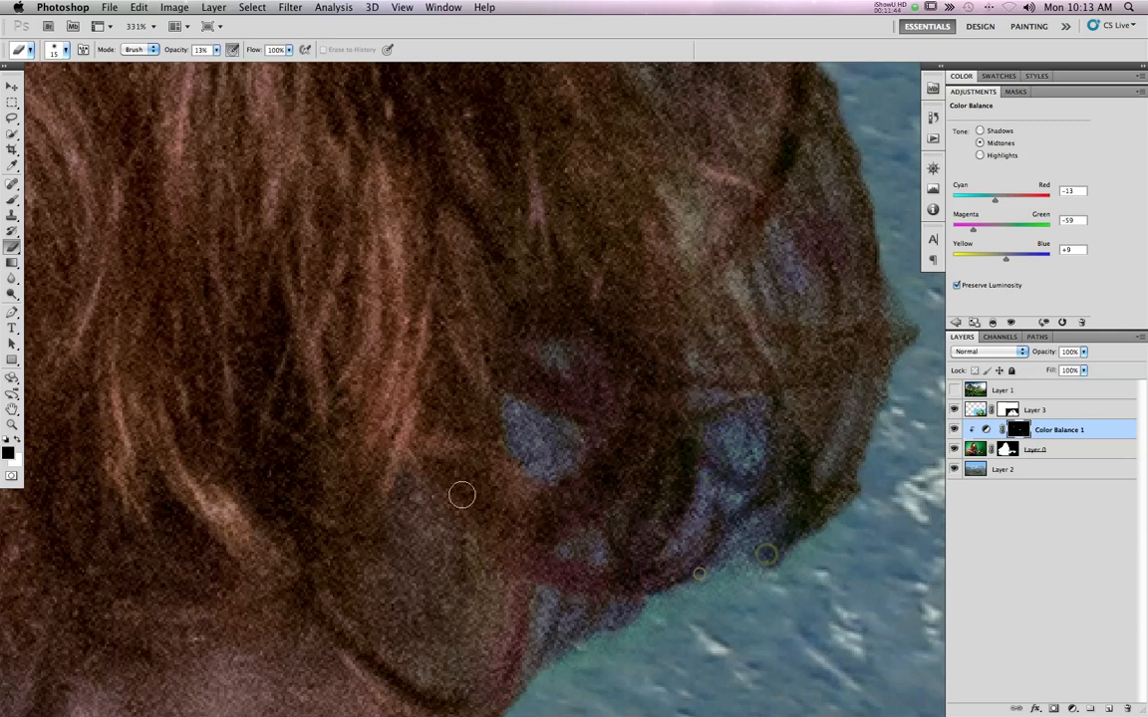
Paint black on the Color Balance 1 mask with a 15 px Brush at 22% opacity over the over-corrected magenta strands along the right hair edge
left_click(11, 201)
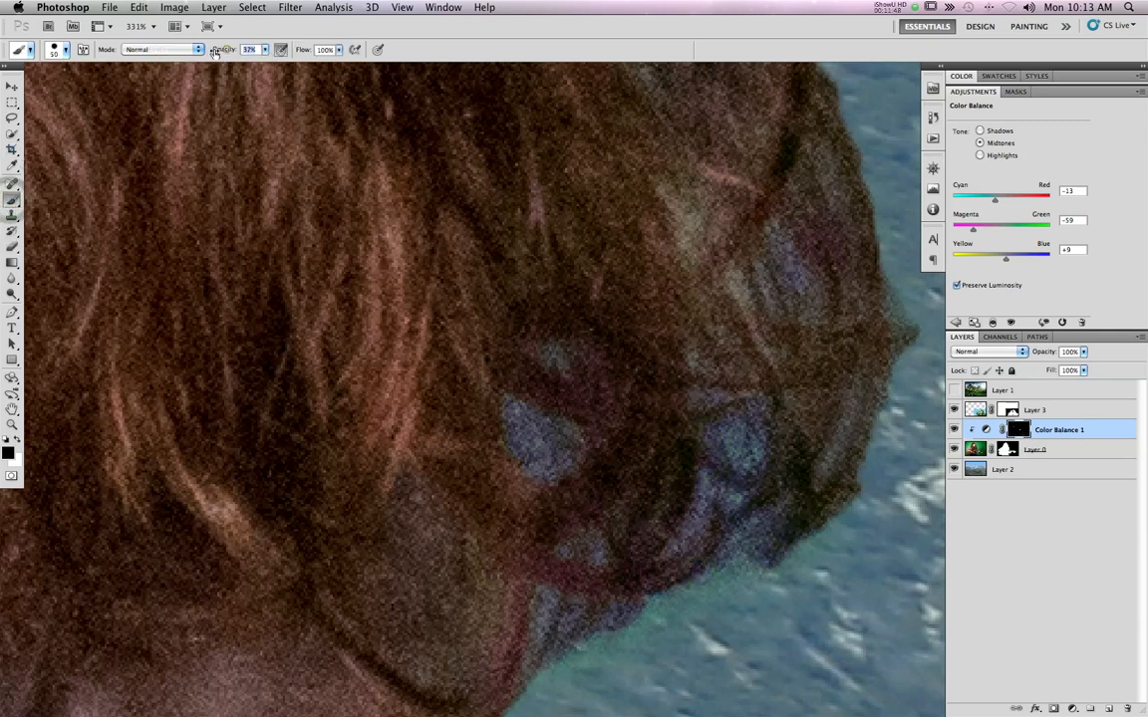
key("bracketright")
key("bracketleft")
key("bracketleft")
key("bracketleft")
key("bracketleft")
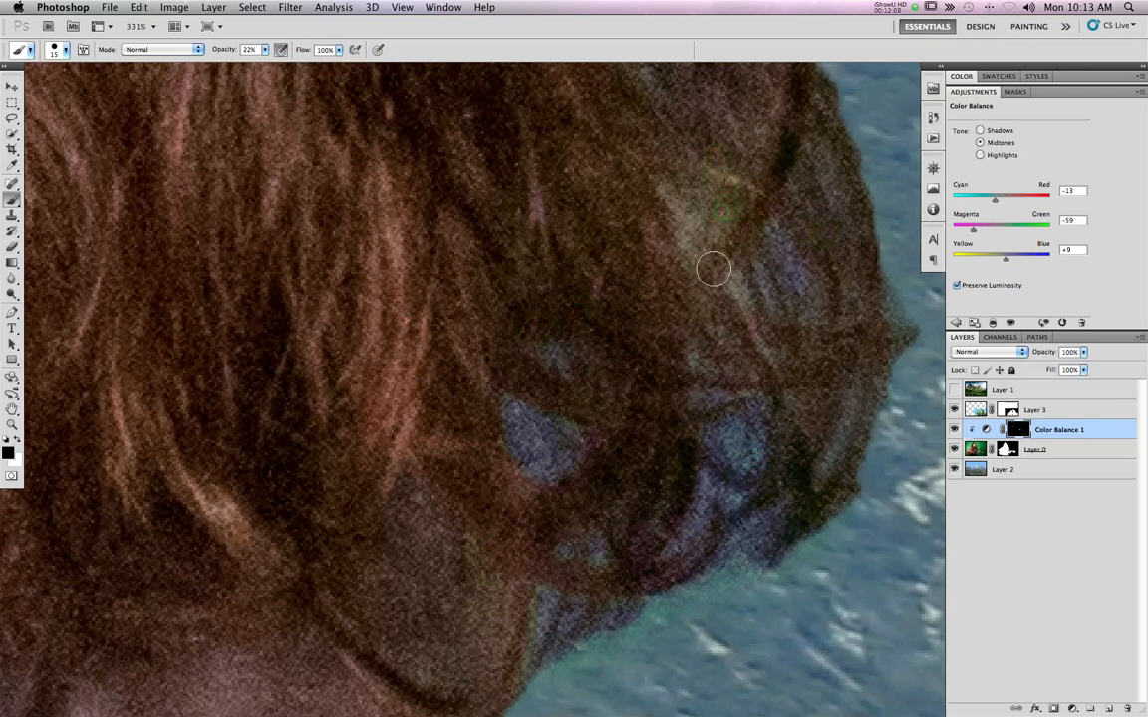
left_click_drag(707, 144, 703, 249)
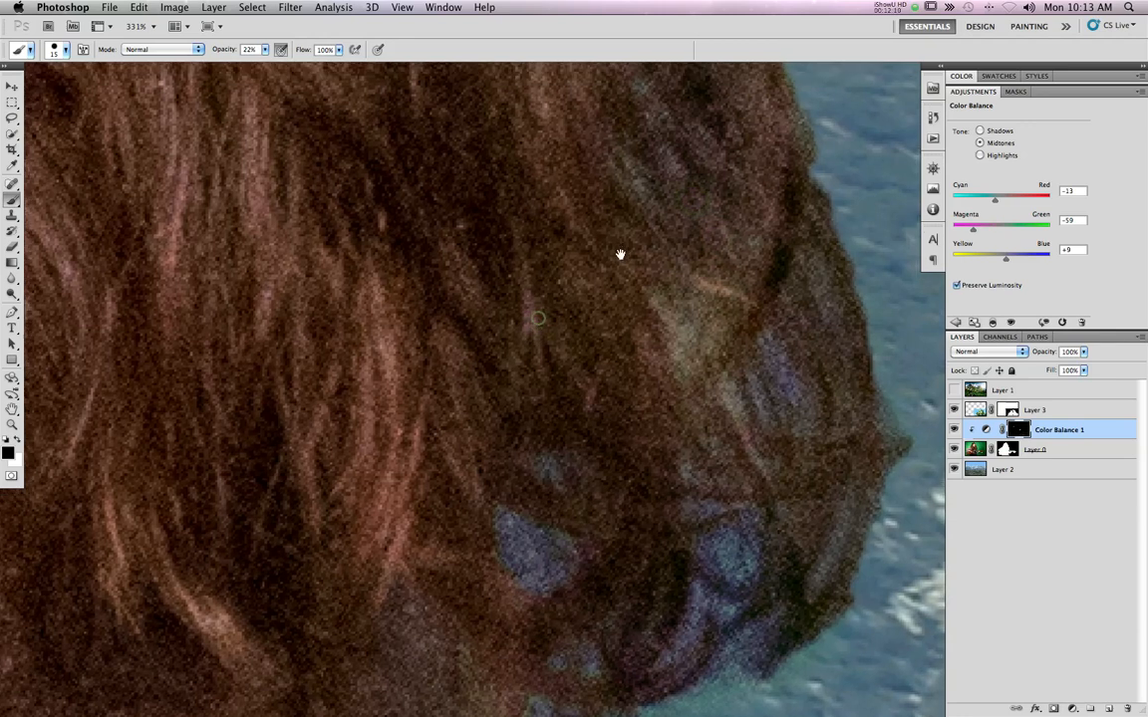
mouse_move(620, 253)
left_mouse_down()
mouse_move(510, 356)
mouse_move(616, 272)
left_mouse_up()
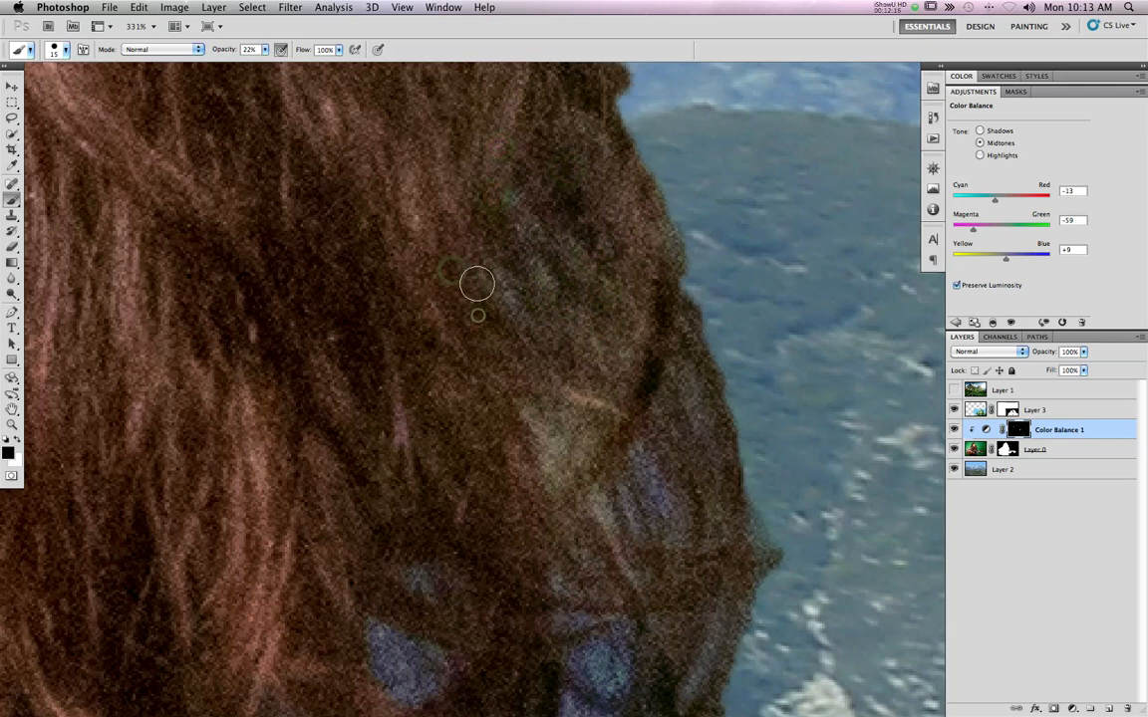
left_click_drag(513, 269, 594, 339)
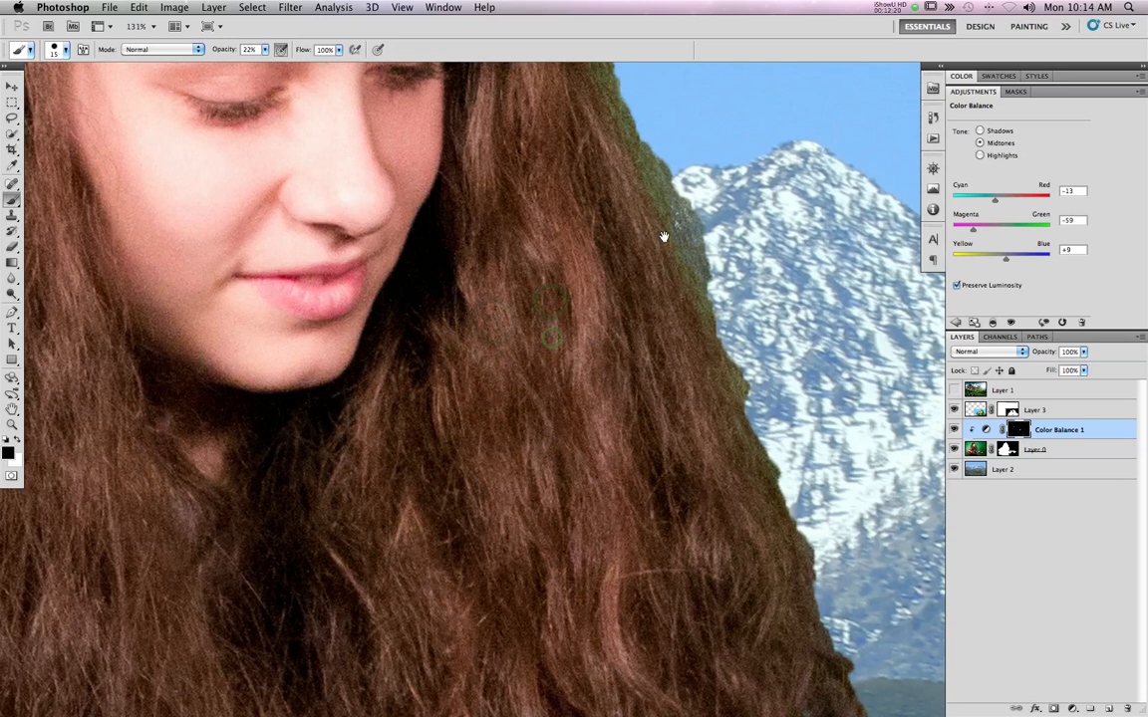
Rename the Color Balance 1 layer as "Color Balance 1 - Right Side hair"
left_click_drag(432, 295, 543, 297)
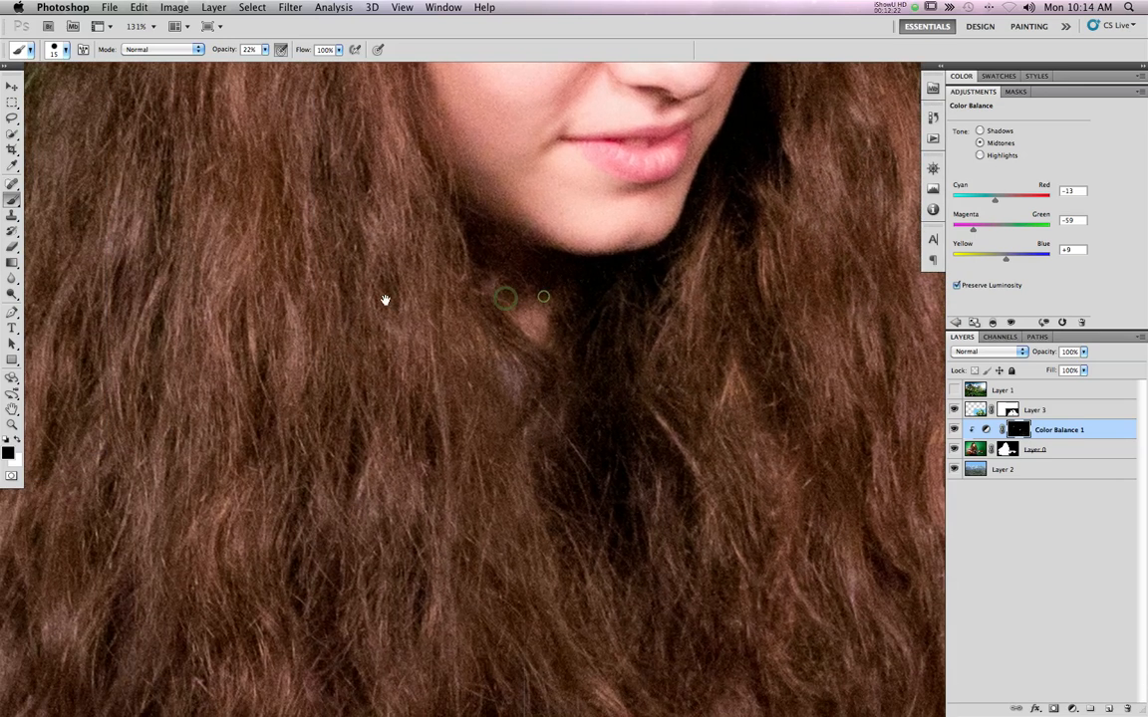
left_click_drag(388, 300, 561, 305)
left_click_drag(525, 207, 595, 326)
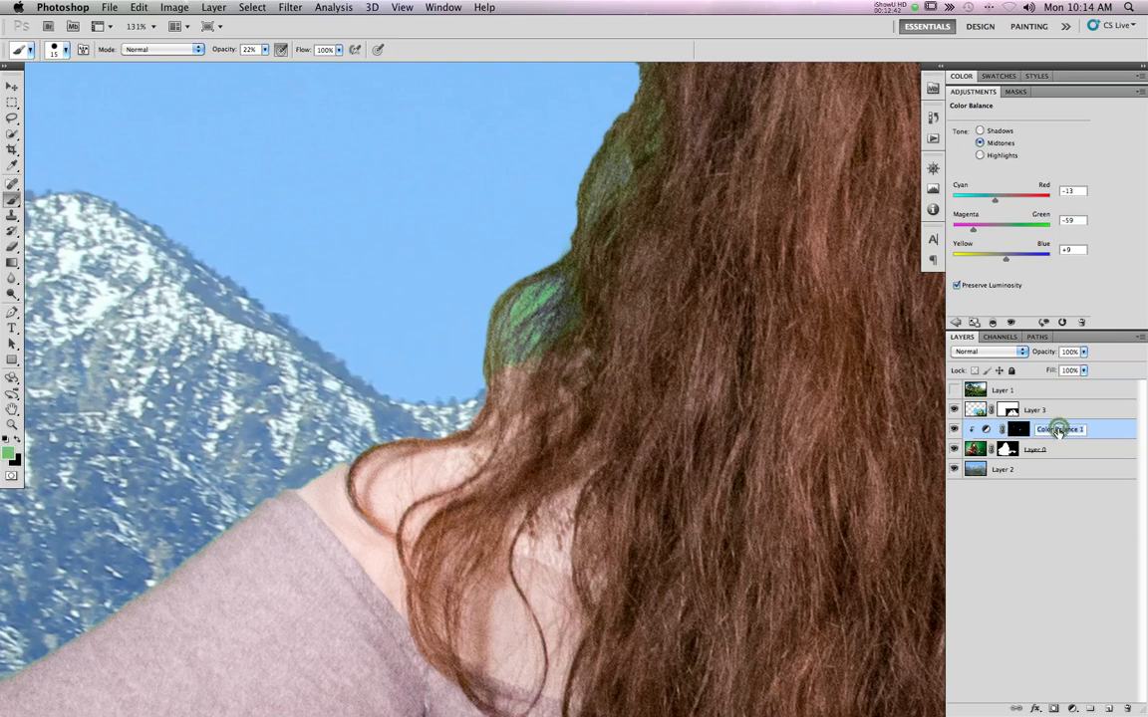
left_click(1058, 429)
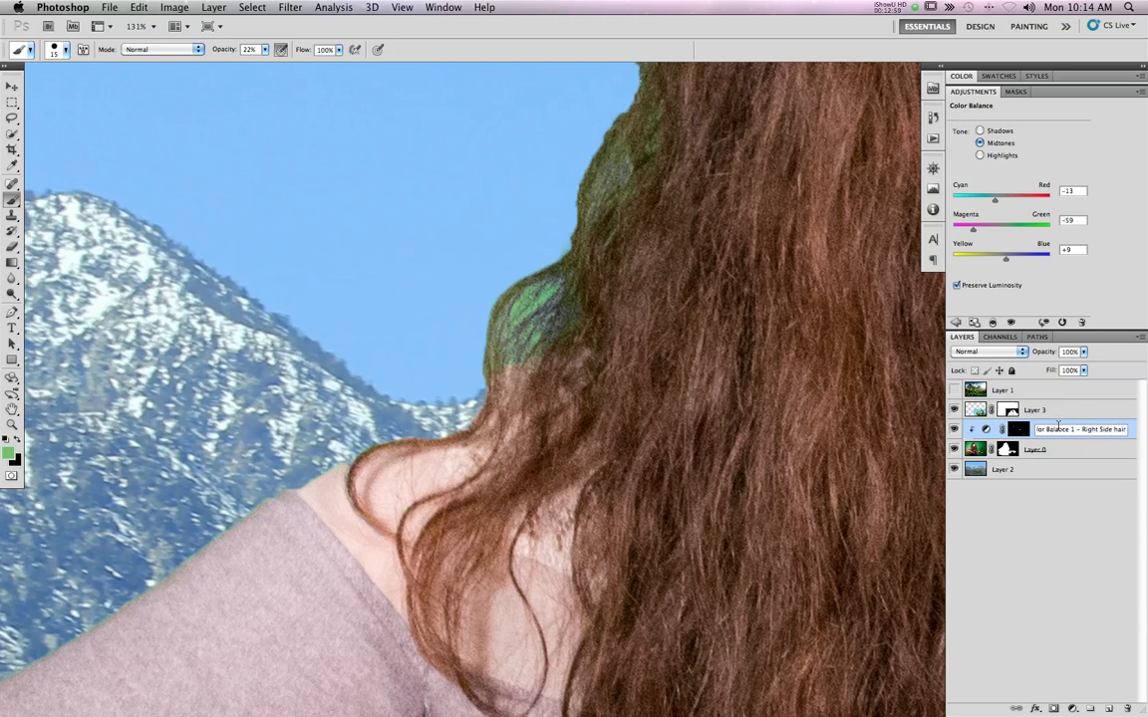
key("Return")
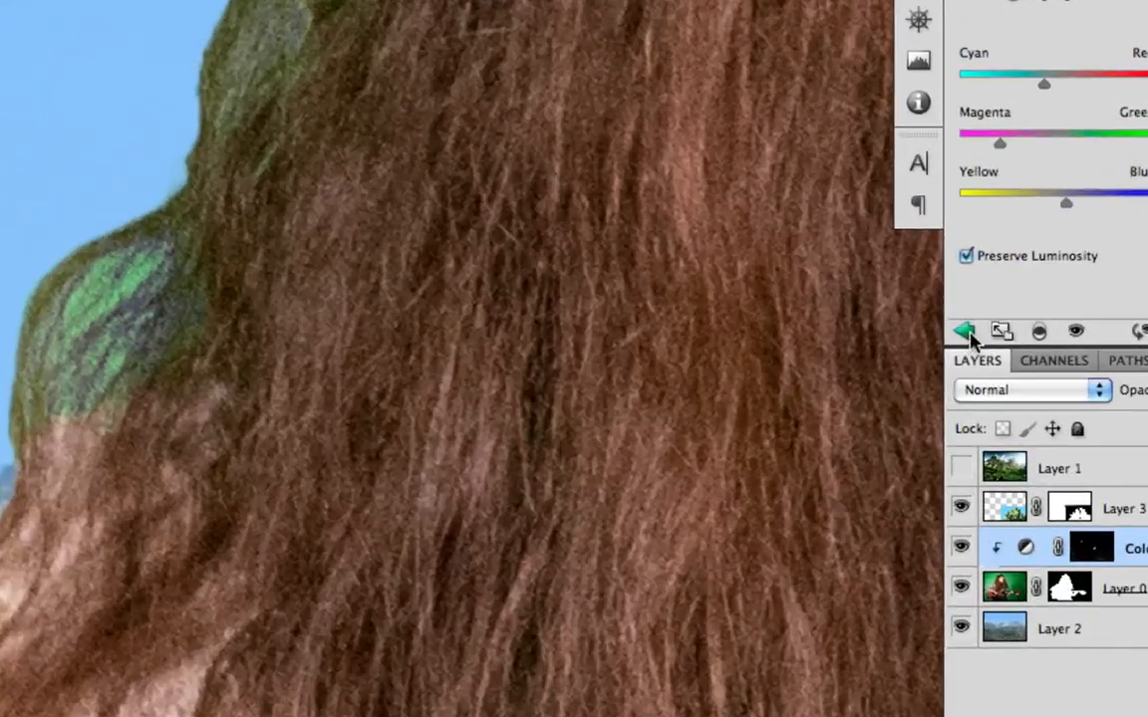
Add a second Color Balance adjustment above the right-side one and clip it to the layer below
left_click(967, 332)
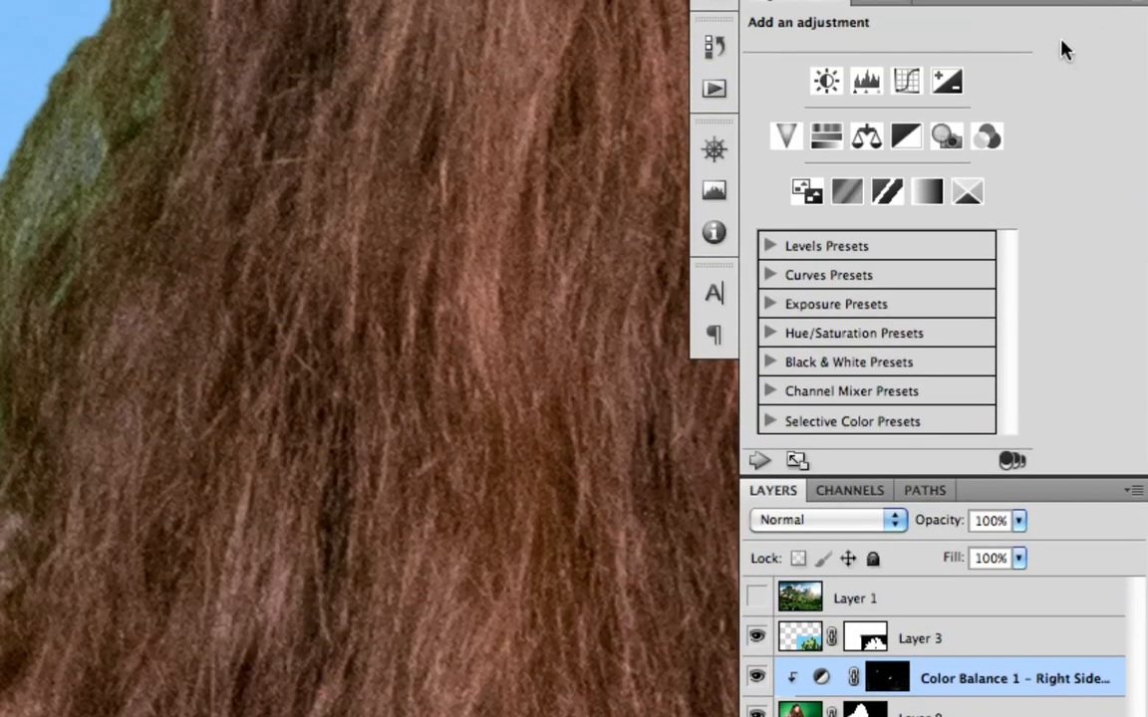
left_click(868, 139)
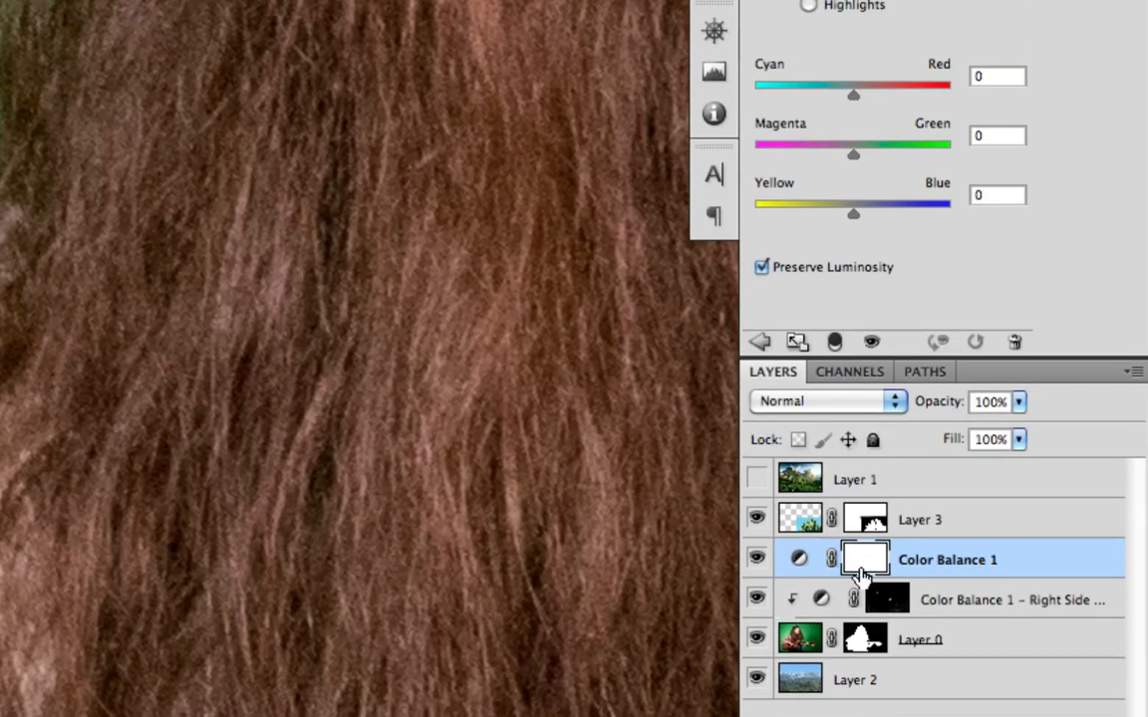
left_click(835, 341)
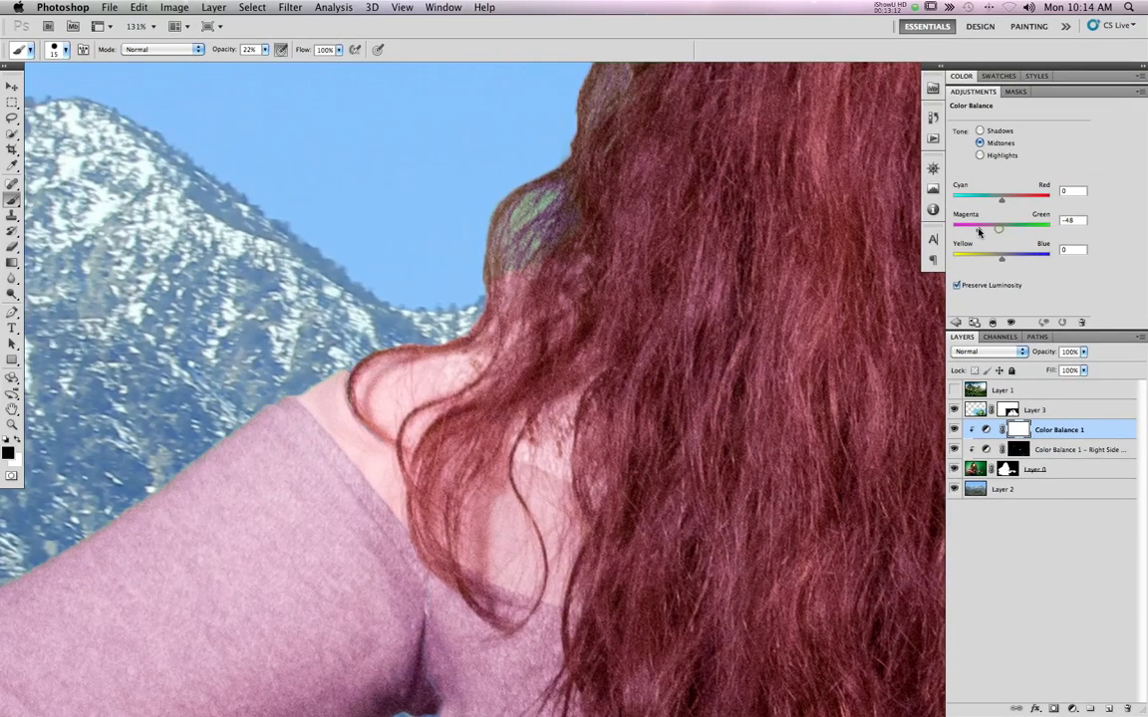
left_click_drag(976, 231, 980, 231)
type("0")
key("Return")
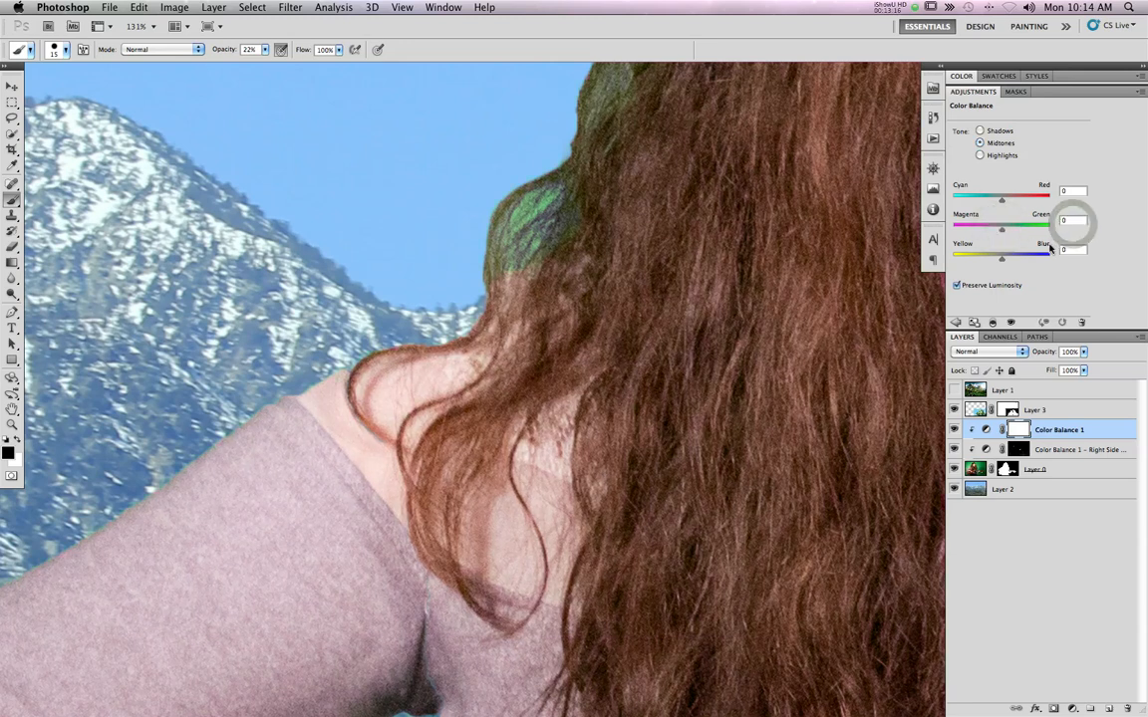
Apply a Color Range to the new Color Balance mask, sampling the green in the left hair curl with fuzziness 98
left_click(290, 7)
mouse_move(252, 7)
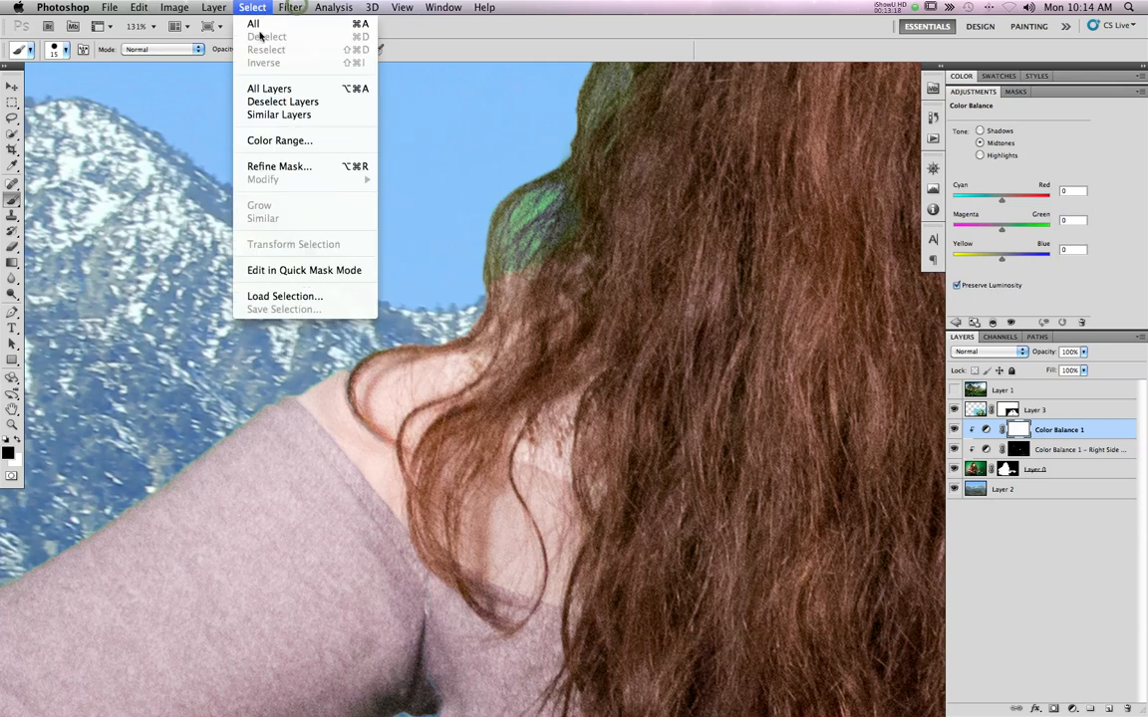
left_click(275, 140)
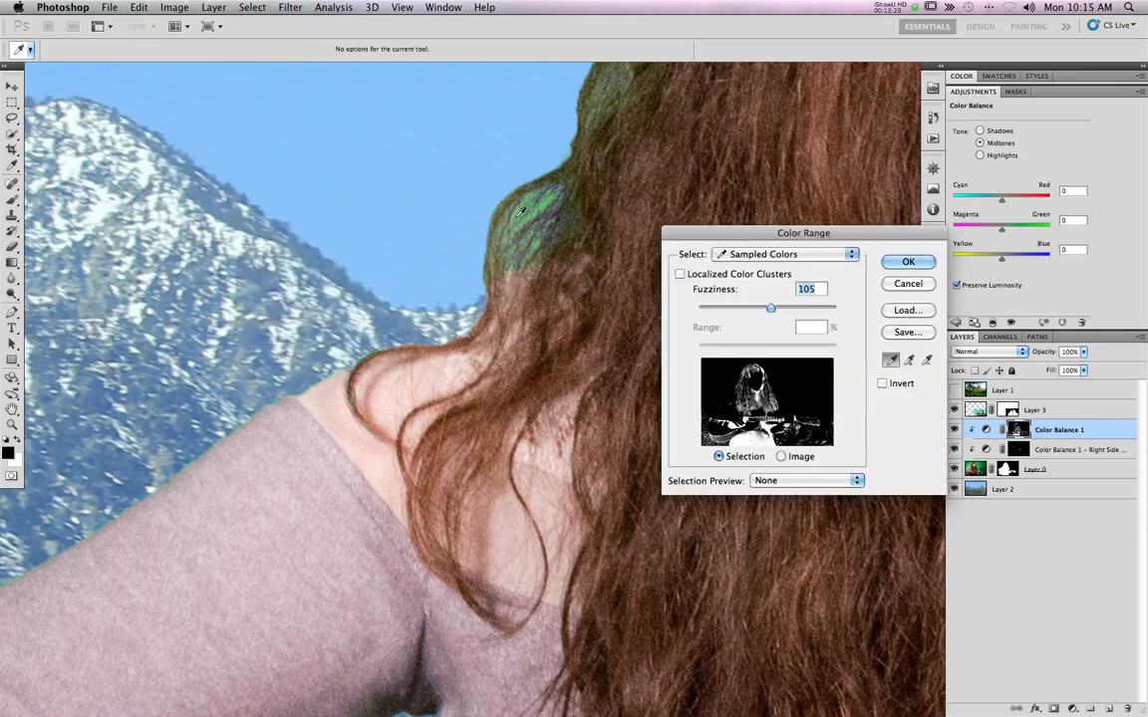
left_click(518, 210)
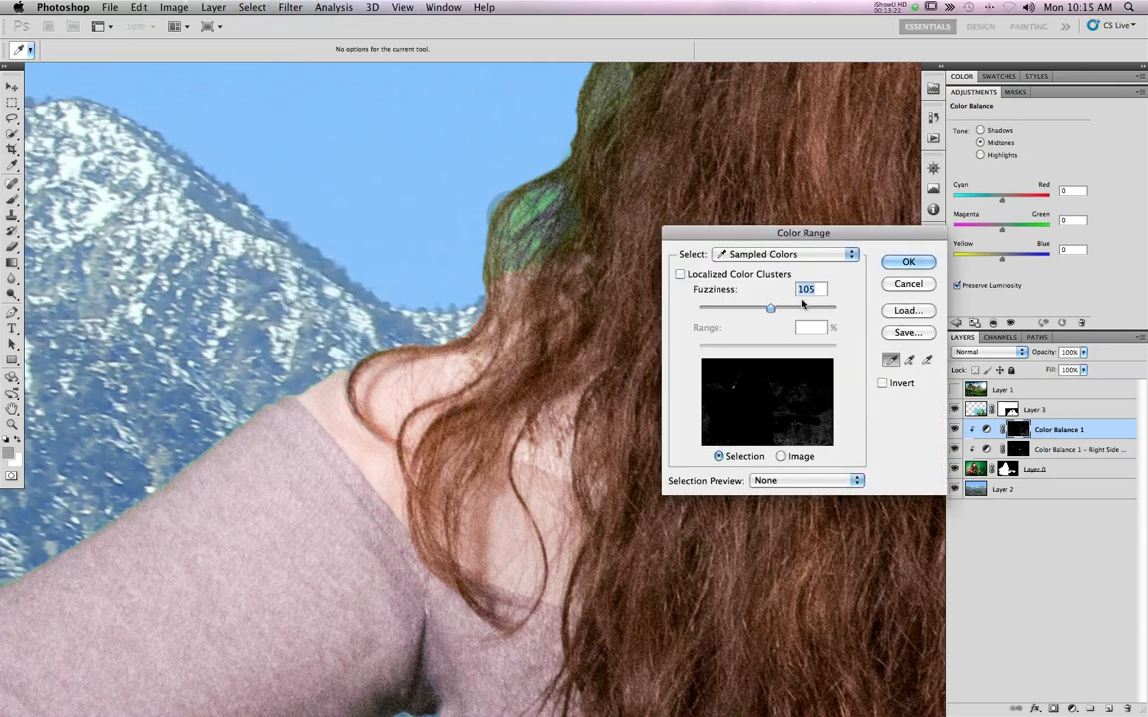
left_click_drag(770, 308, 766, 310)
left_click(907, 263)
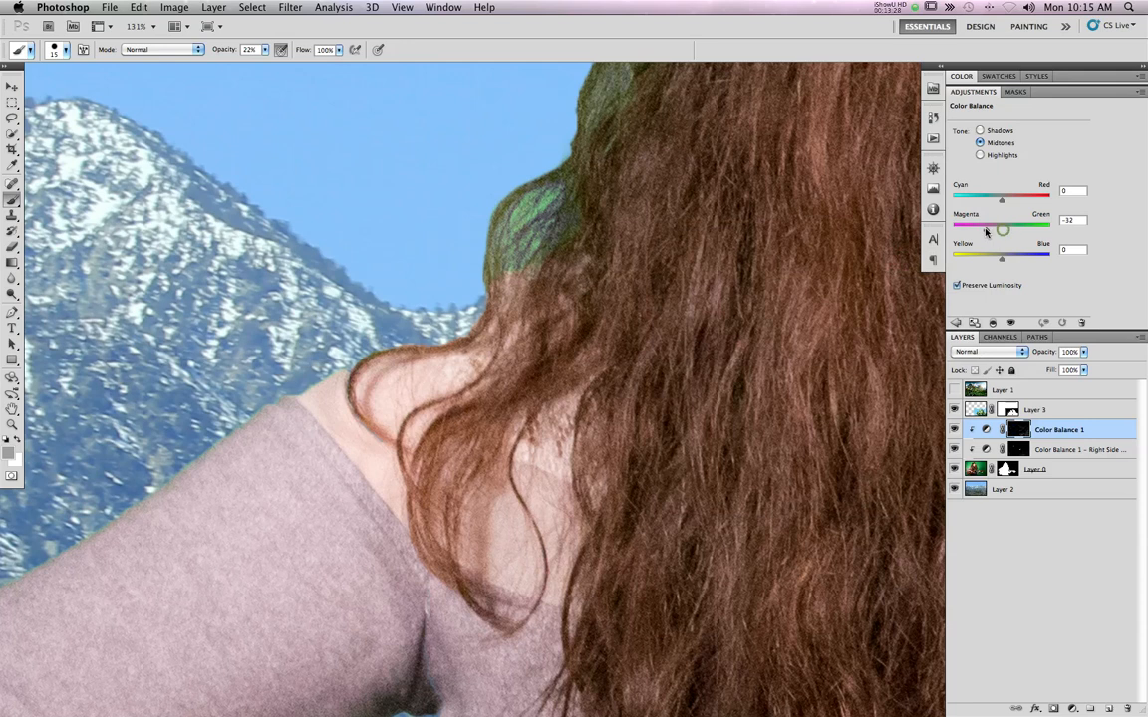
Set the new Color Balance midtones to Cyan-Red +22 and Magenta-Green -52, and hide that layer
left_click_drag(996, 232, 981, 231)
left_click_drag(1025, 203, 1009, 202)
left_click(954, 430)
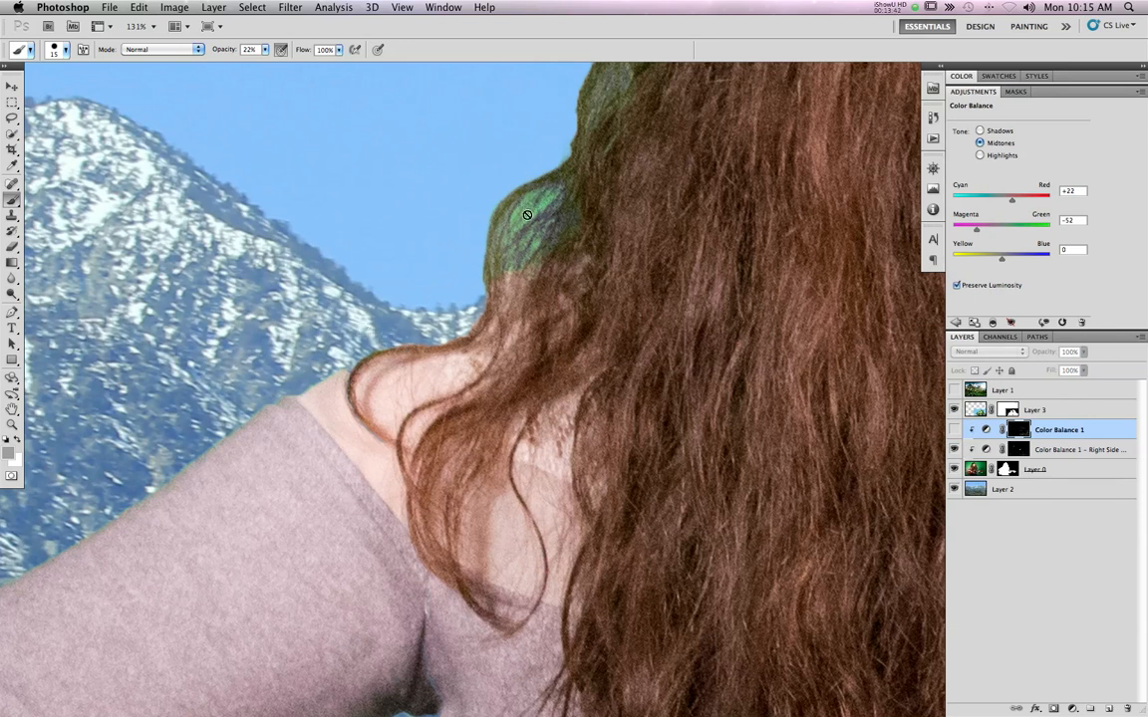
Apply an inverted Color Range to Layer 0's mask, sampling the bright green in the left hair curl with fuzziness 40
left_click(1011, 470)
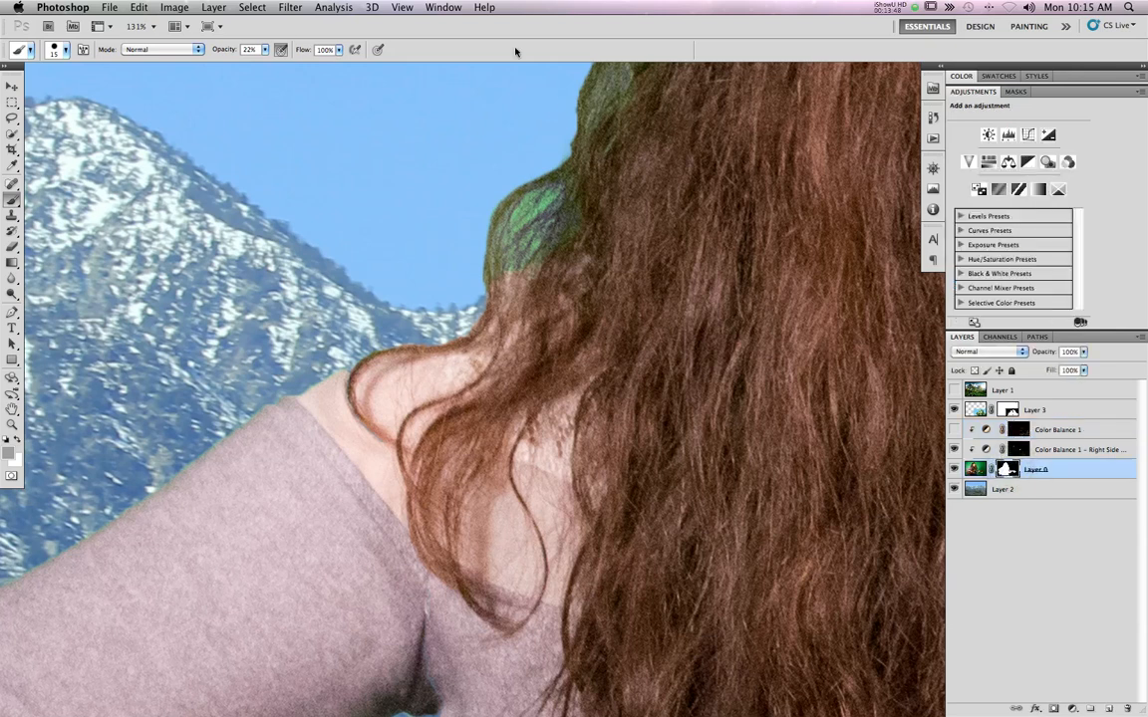
left_click(175, 7)
mouse_move(252, 7)
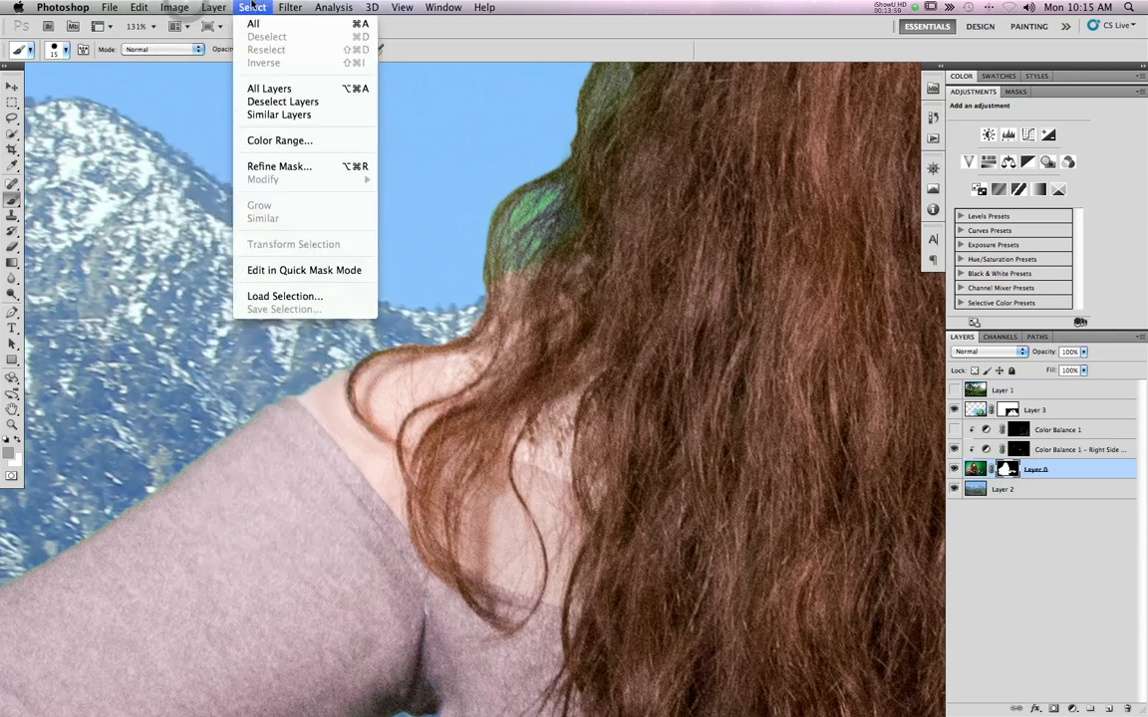
left_click(284, 140)
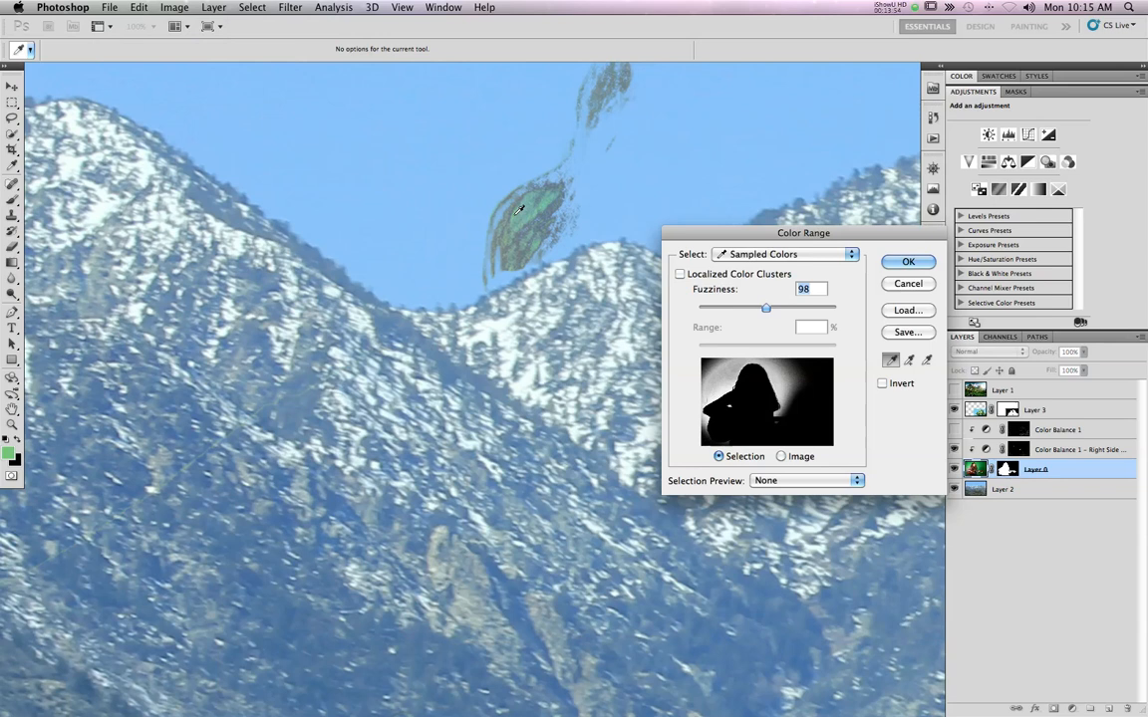
left_click(512, 207)
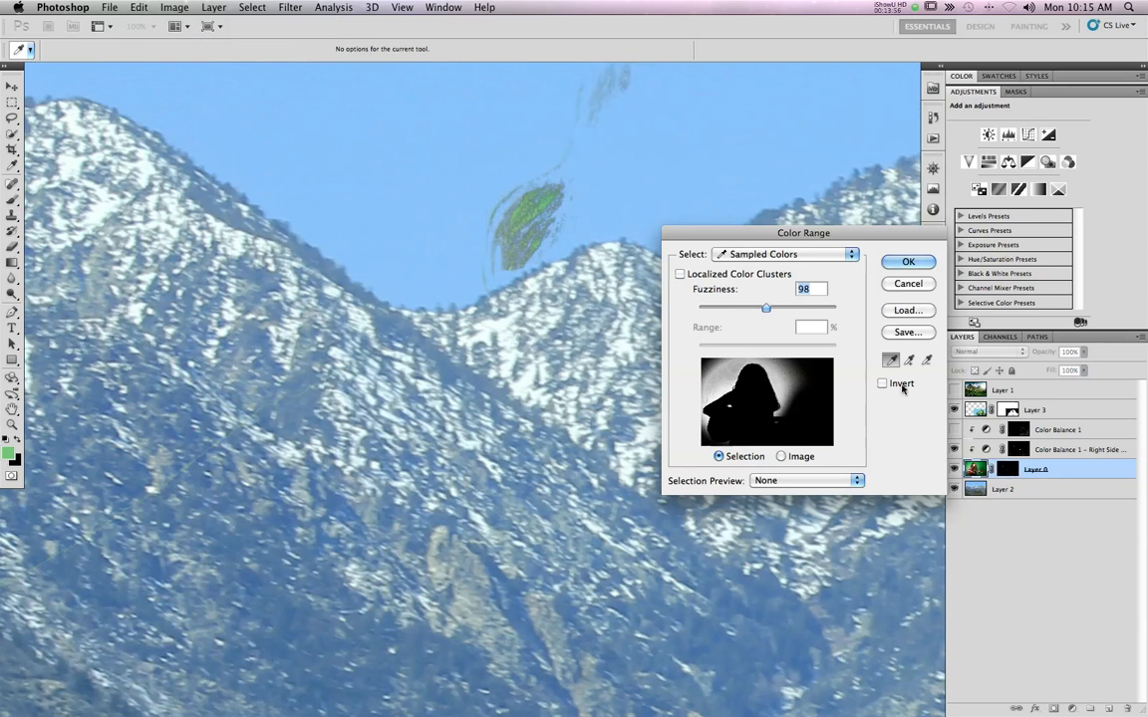
left_click(884, 385)
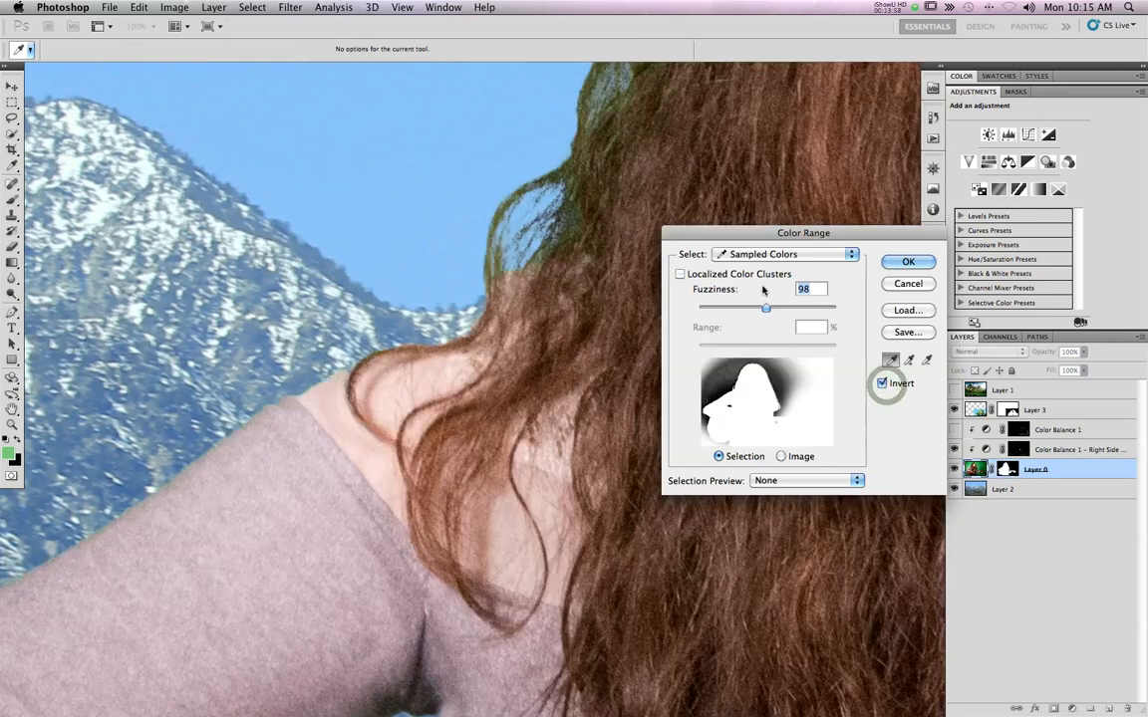
left_click_drag(765, 307, 727, 311)
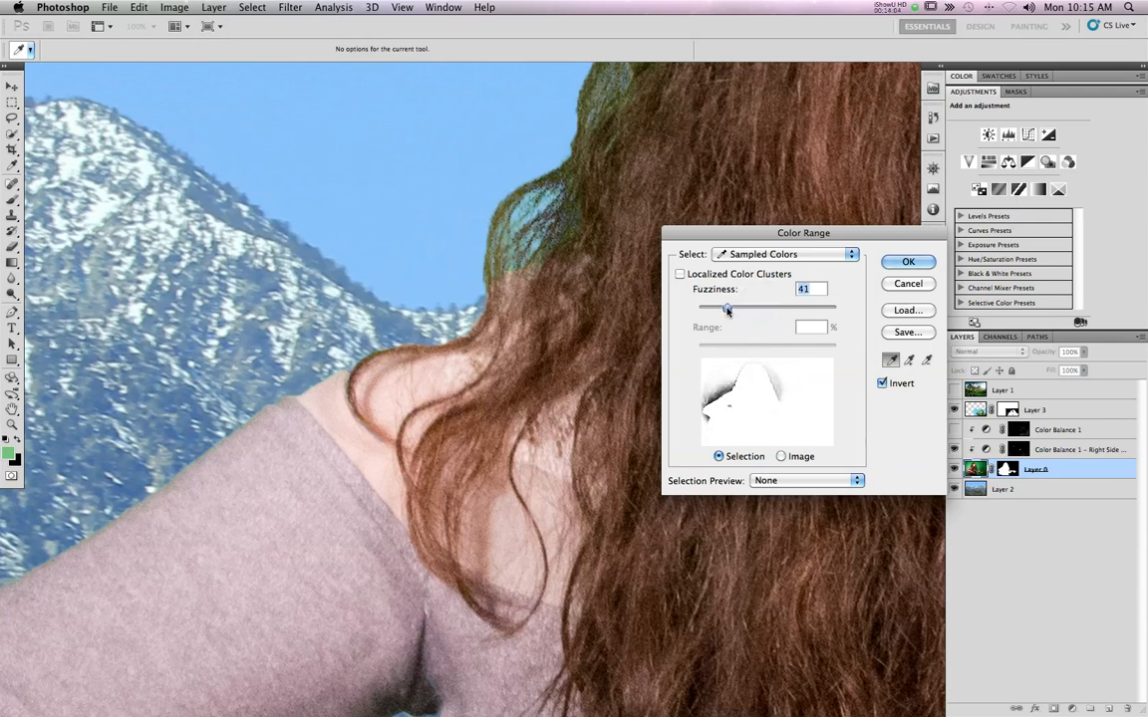
left_click(909, 263)
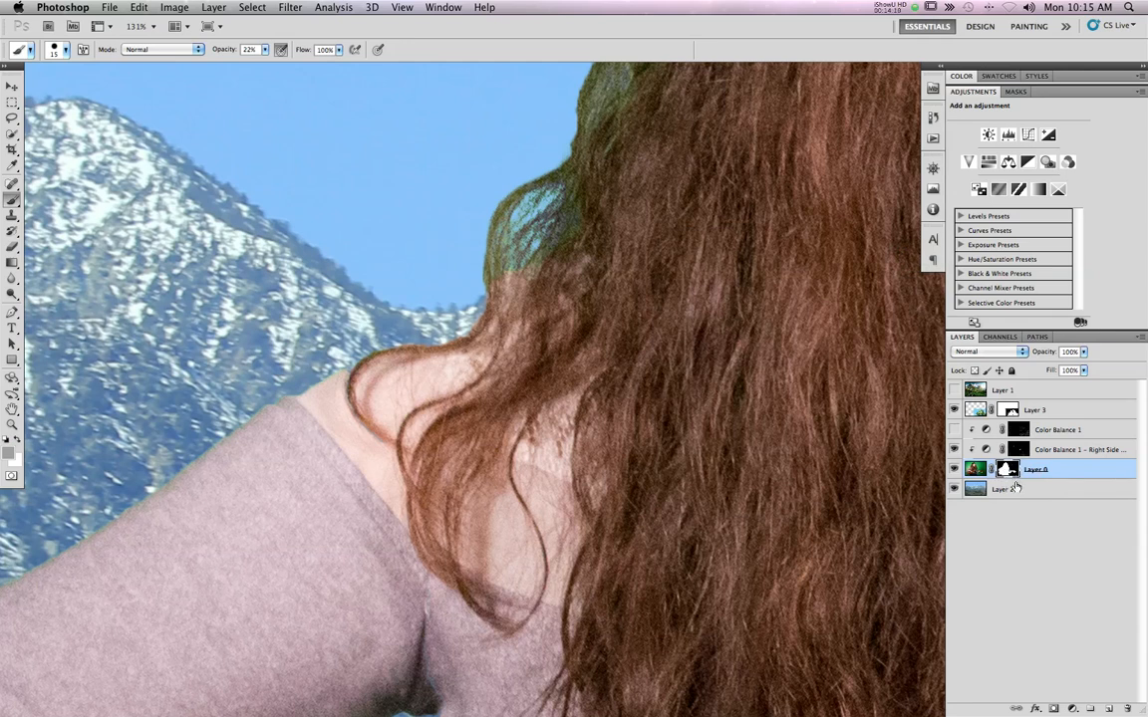
Apply a Color Range without inversion to the new Color Balance 1 mask, sampling the dark green at the left curl and slightly lowering the fuzziness
left_click(1049, 432)
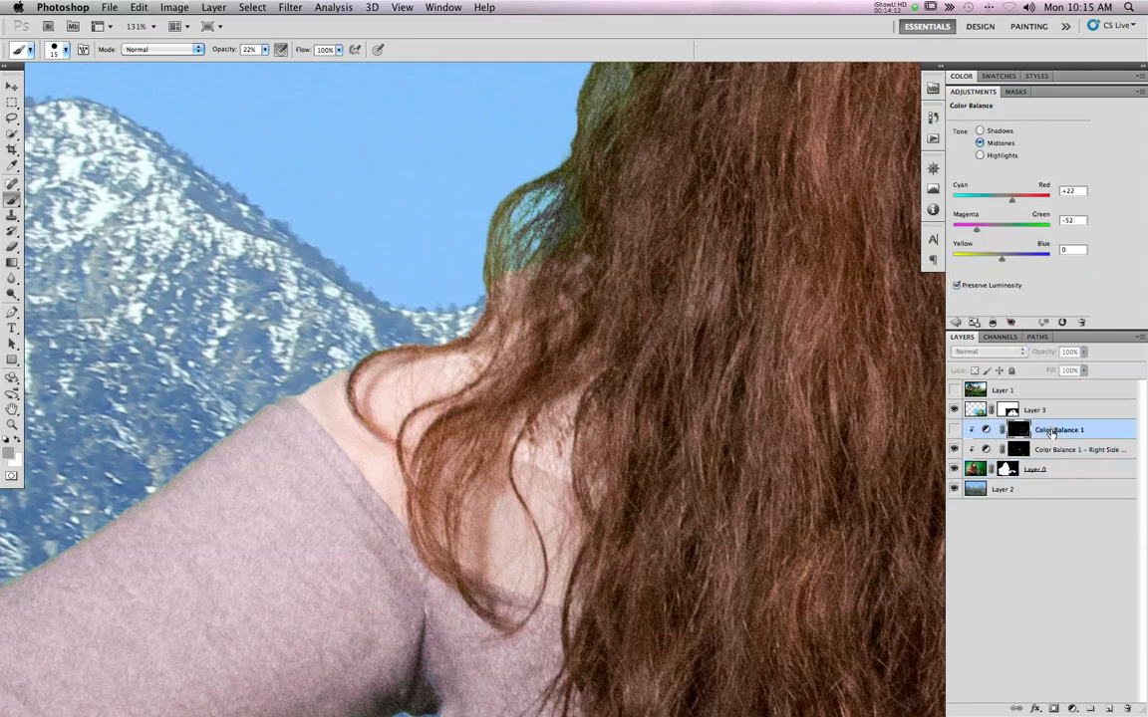
left_click(290, 7)
mouse_move(217, 7)
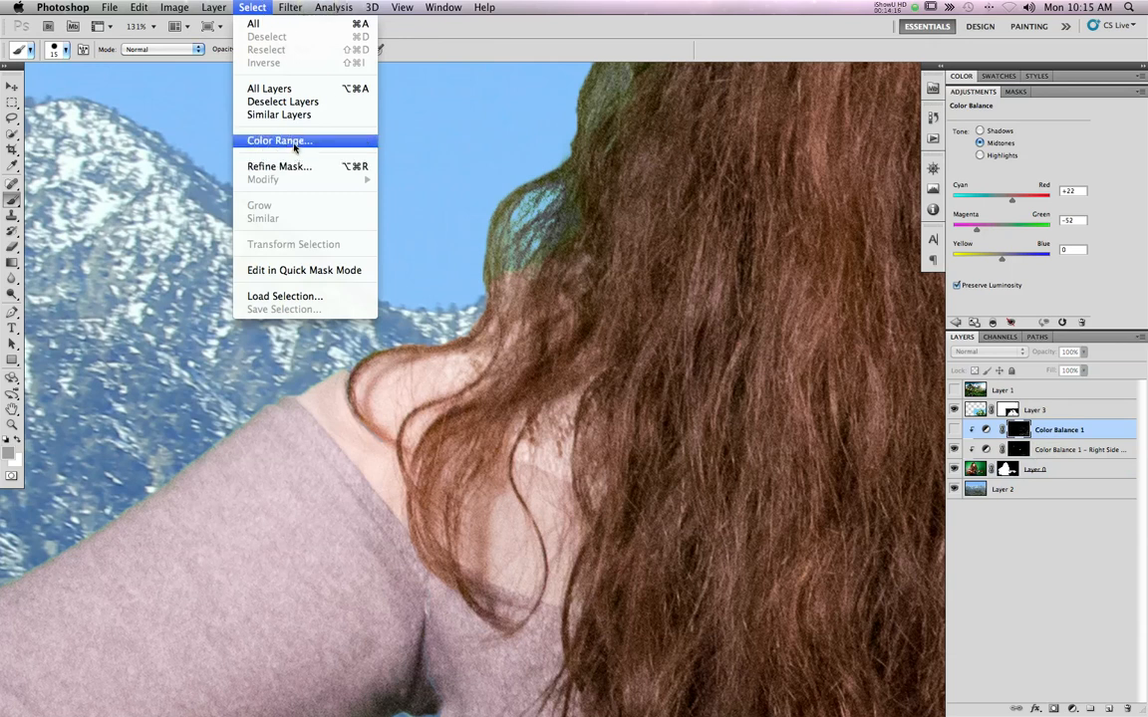
left_click(480, 231)
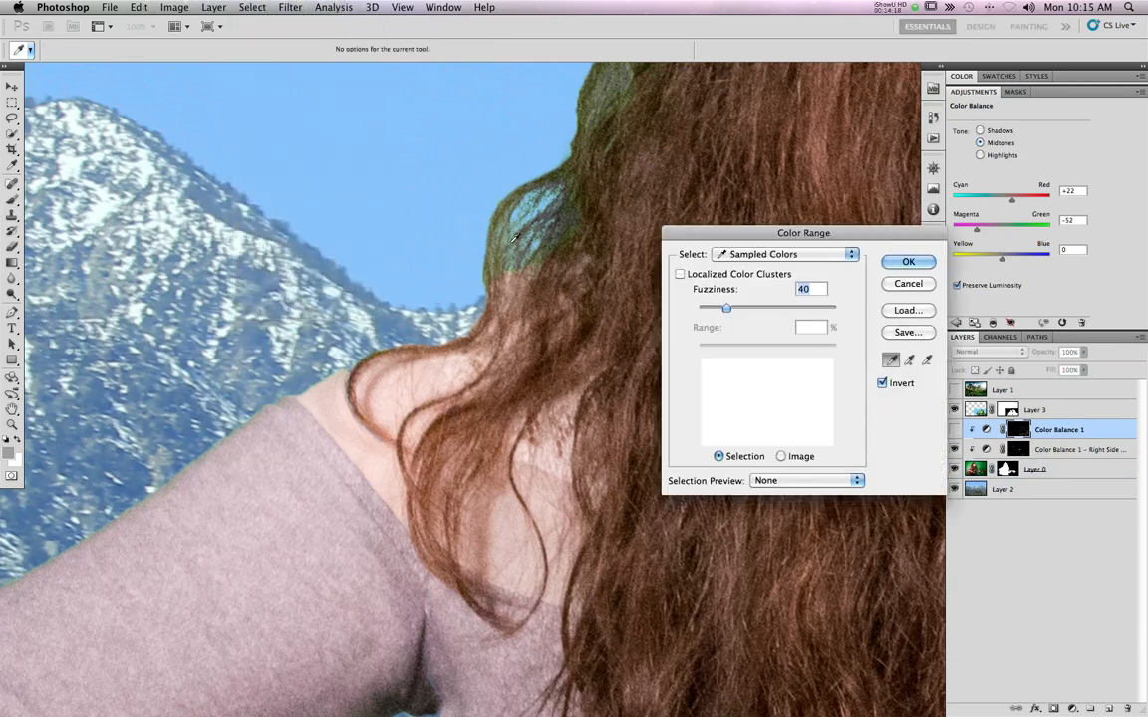
left_click(481, 230)
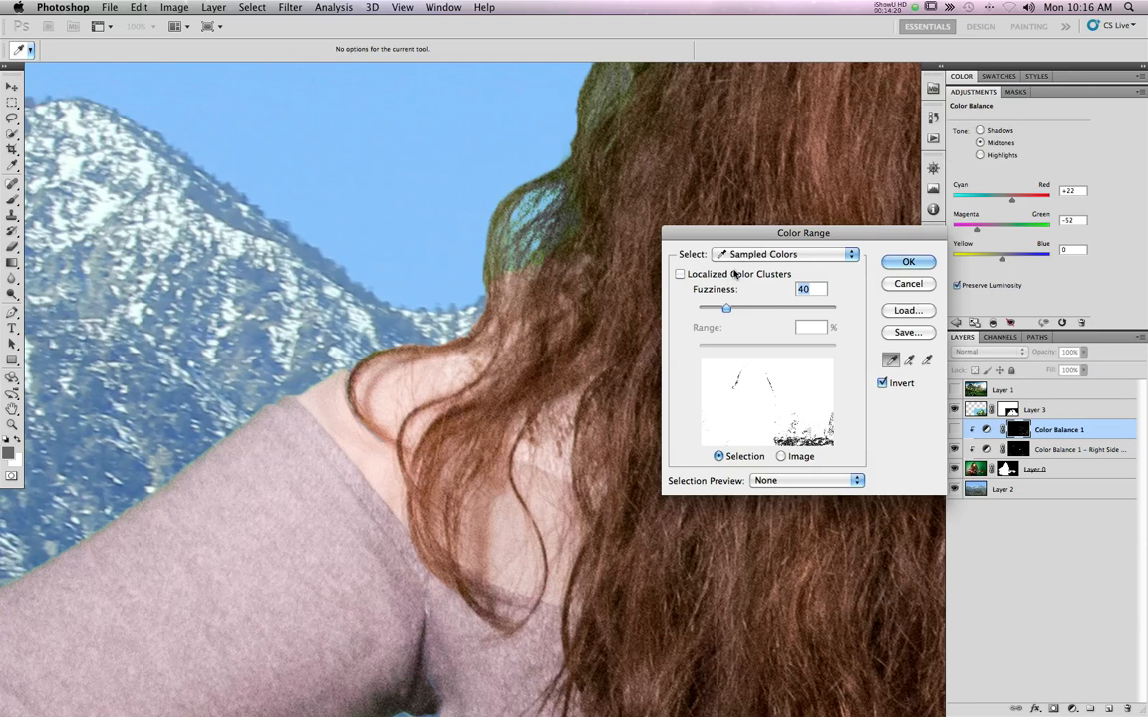
left_click(882, 383)
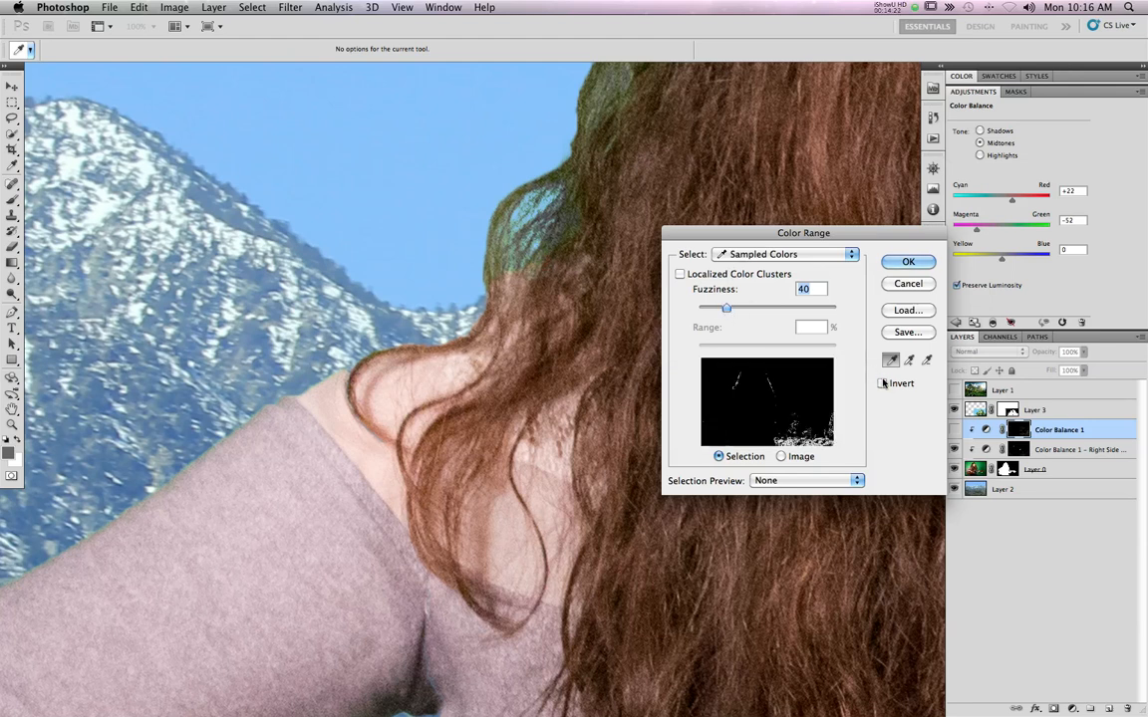
left_click_drag(727, 309, 722, 312)
left_click(908, 261)
Show Color Balance 1 again, push its midtones further towards magenta, and set its shadows to Cyan-Red +45 and Magenta-Green -57
key("b")
left_click_drag(976, 232, 977, 231)
left_click(954, 430)
left_click_drag(974, 230, 971, 230)
left_click(980, 130)
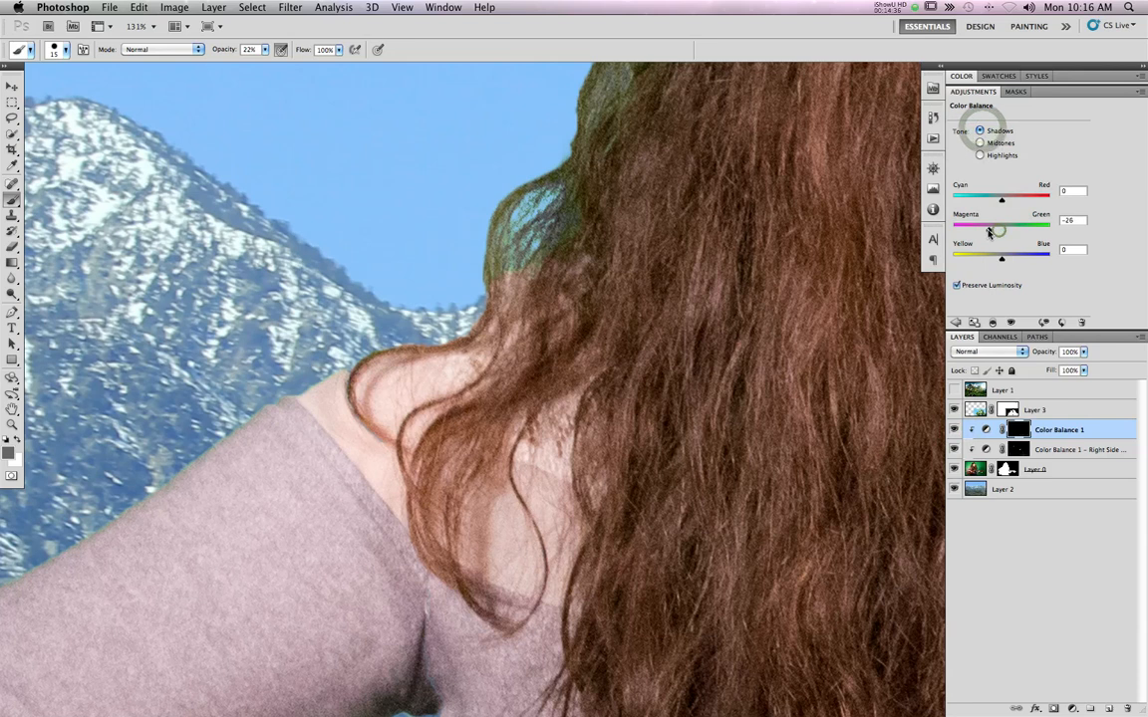
left_click_drag(1000, 229, 976, 239)
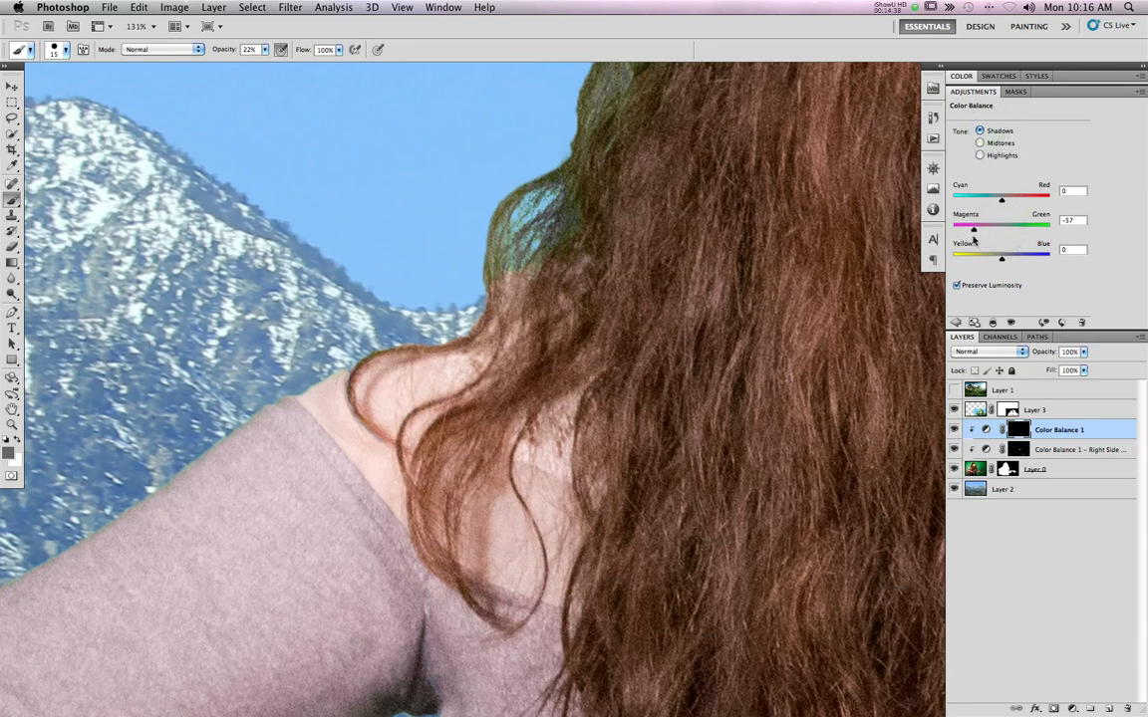
left_click_drag(1017, 204, 1023, 207)
Erase the new Color Balance 1 mask over the green left curl and the hair edge above it at 13% opacity
key("e")
key("bracketright")
mouse_move(530, 263)
left_mouse_down()
mouse_move(571, 230)
mouse_move(567, 188)
mouse_move(554, 229)
mouse_move(553, 191)
mouse_move(565, 169)
mouse_move(572, 180)
mouse_move(565, 157)
mouse_move(500, 198)
mouse_move(514, 193)
mouse_move(484, 276)
mouse_move(526, 232)
left_mouse_up()
key("bracketright")
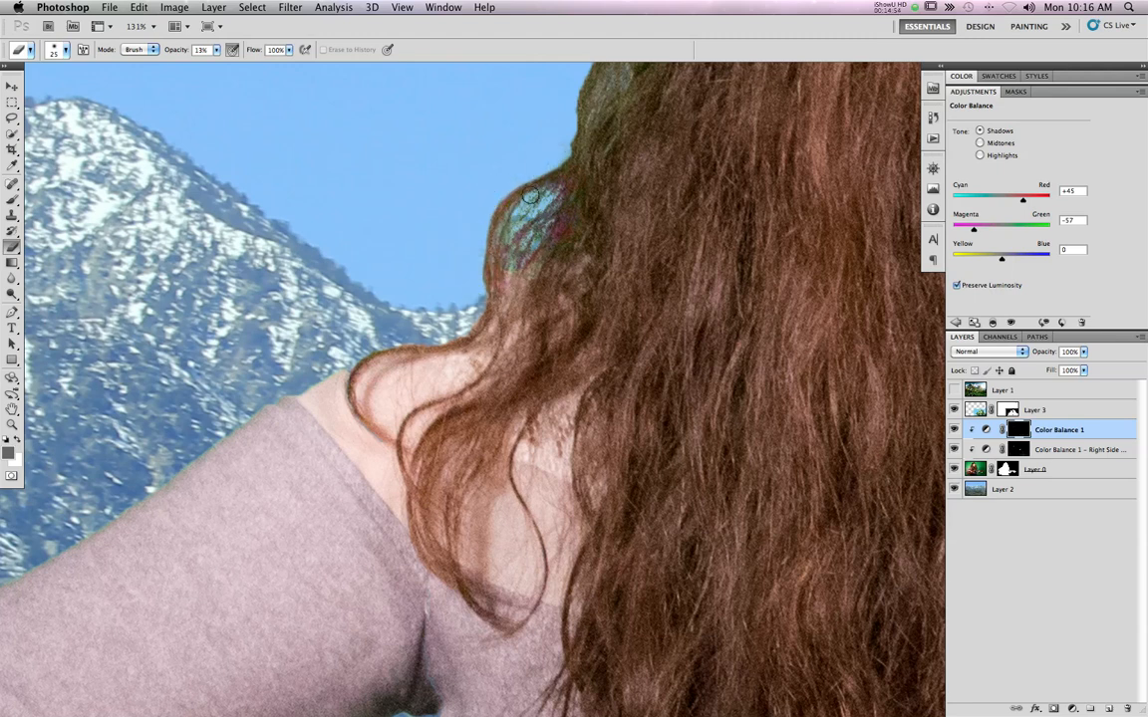
key("bracketleft")
key("bracketleft")
mouse_move(631, 87)
left_mouse_down()
mouse_move(581, 170)
mouse_move(596, 150)
mouse_move(585, 237)
mouse_move(554, 274)
mouse_move(564, 239)
left_mouse_up()
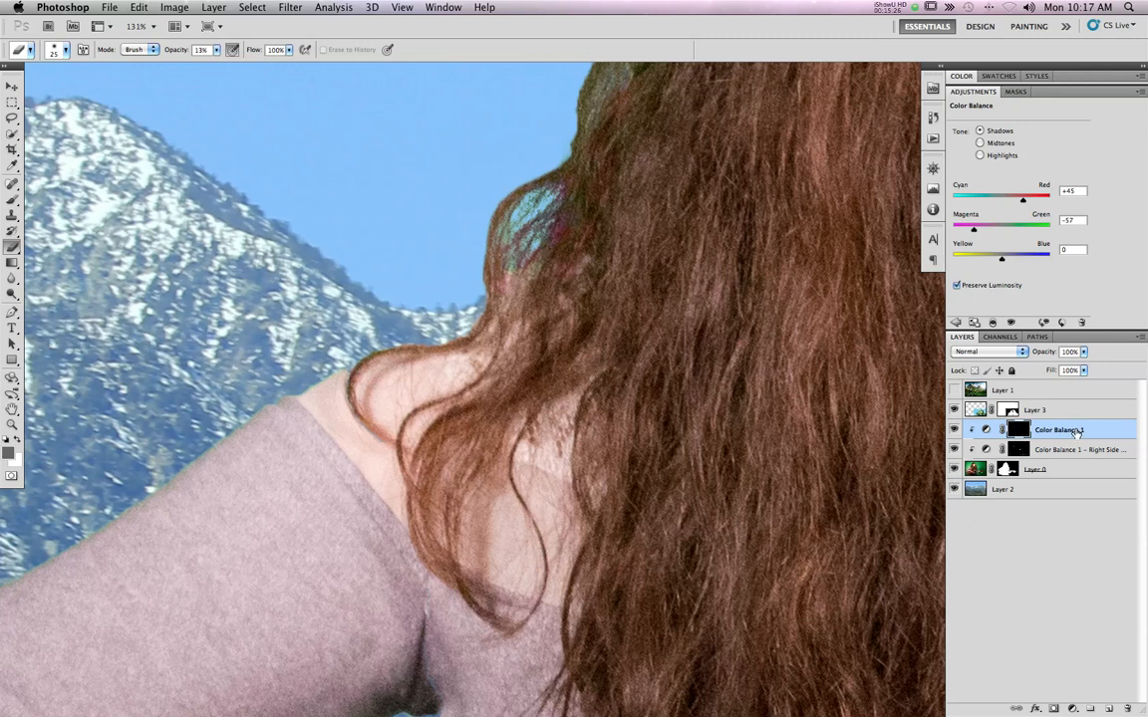
Delete the left-side Color Balance 1 layer and add a clipped Hue/Saturation adjustment with saturation -100
left_click_drag(1094, 486, 1127, 708)
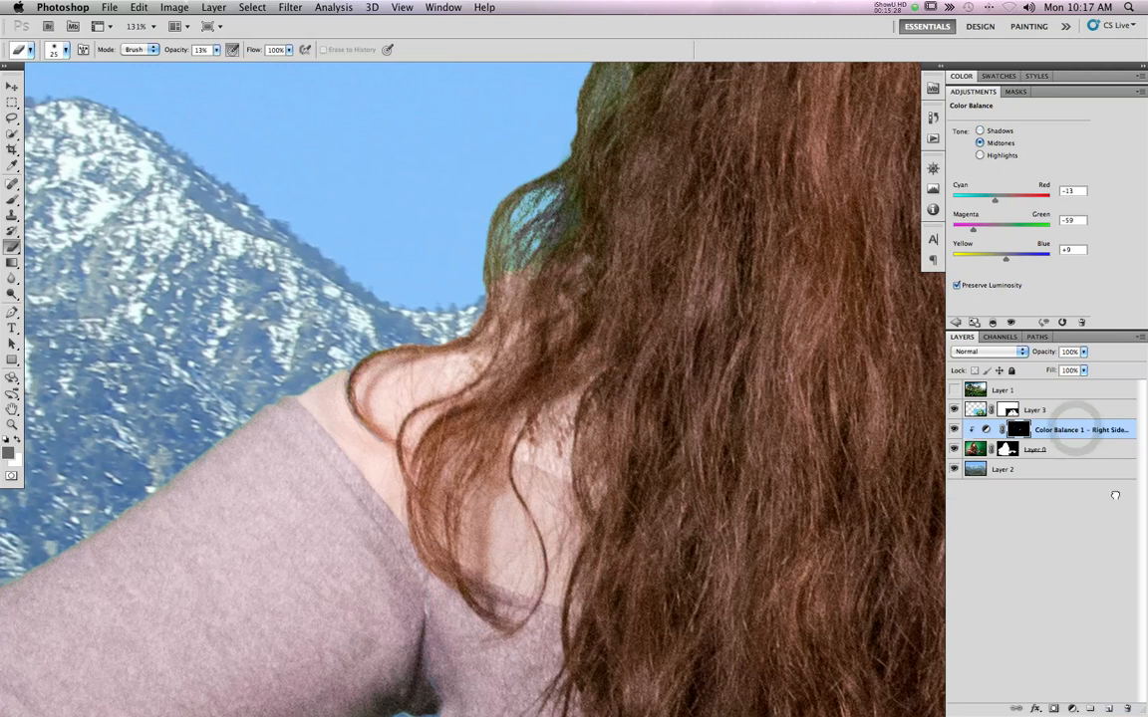
mouse_move(1084, 431)
left_mouse_down()
mouse_move(1097, 620)
mouse_move(1072, 433)
left_mouse_up()
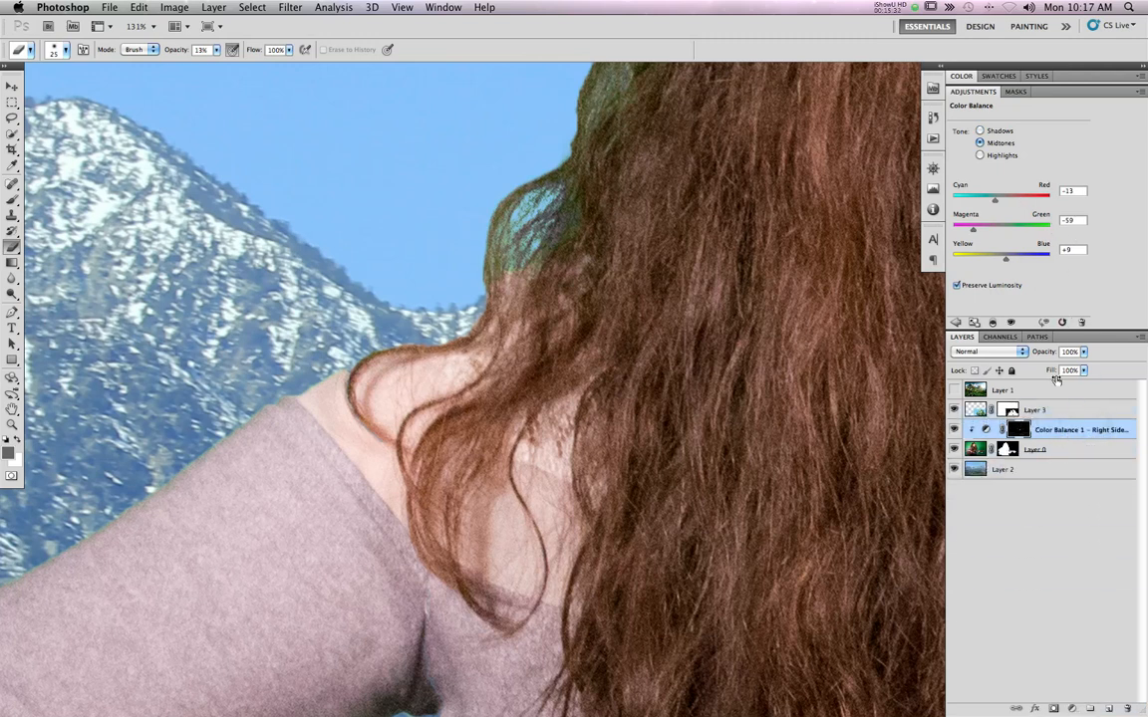
left_click(955, 323)
left_click(990, 161)
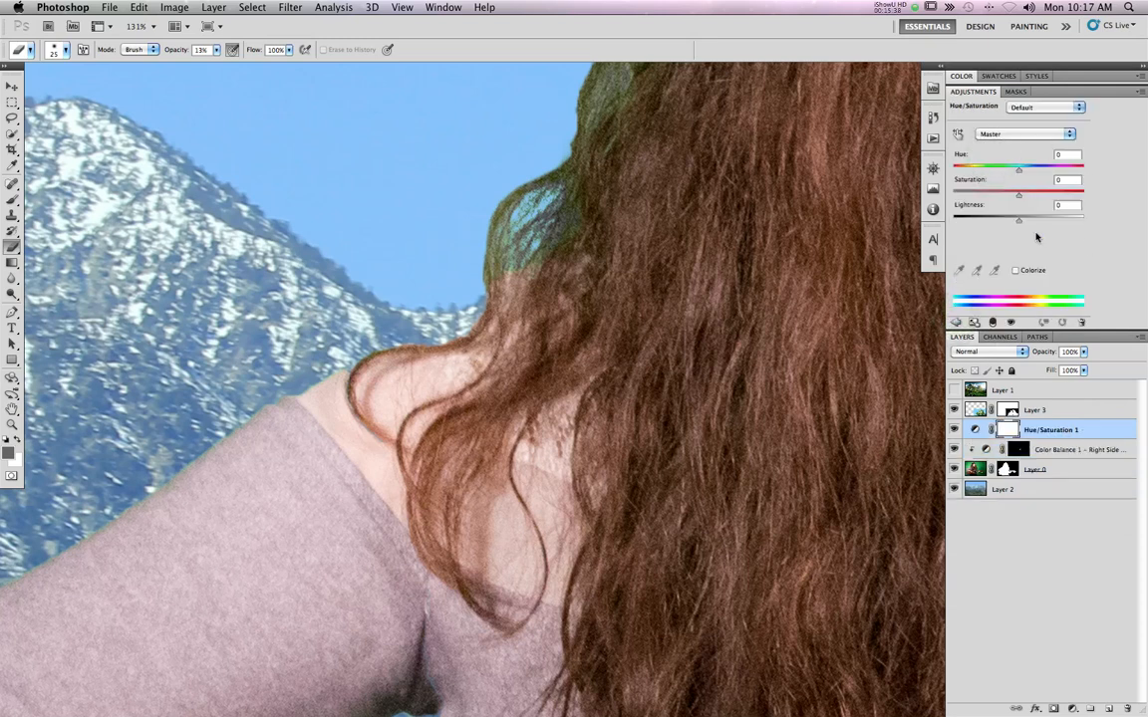
left_click(990, 322)
left_click_drag(1018, 198, 897, 195)
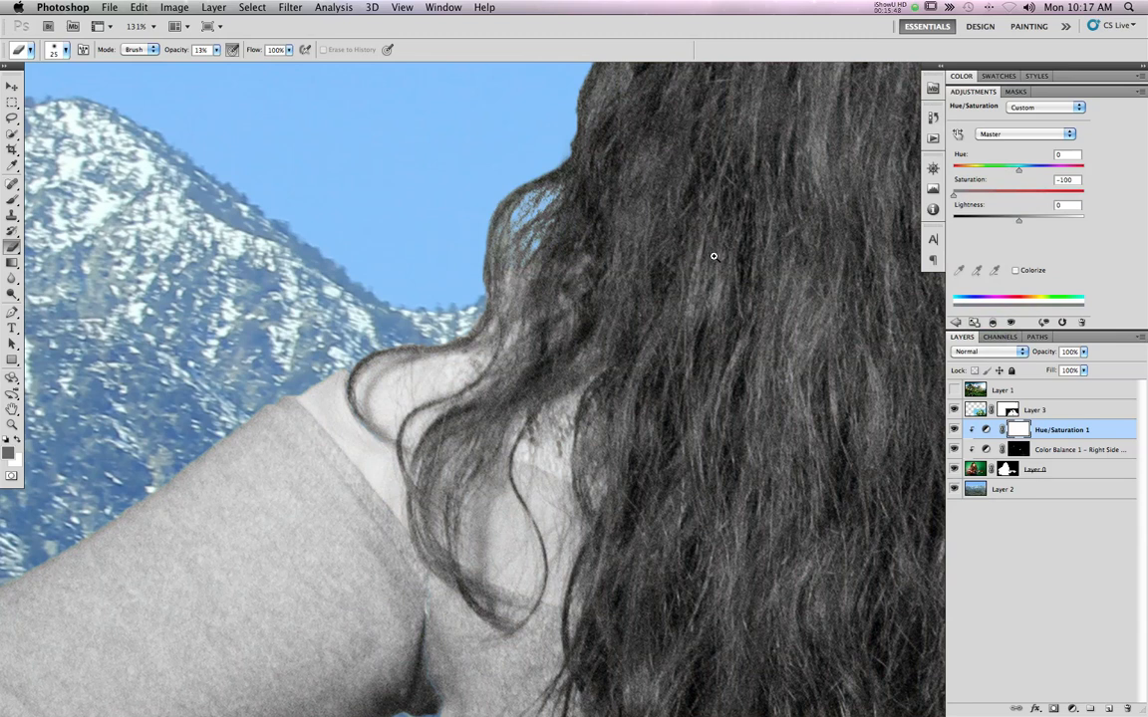
Move the Right Side Color Balance layer above Hue/Saturation 1 and copy its mask onto Hue/Saturation 1, replacing the existing one
scroll(714, 256, "down", 2)
left_click_drag(713, 256, 413, 395)
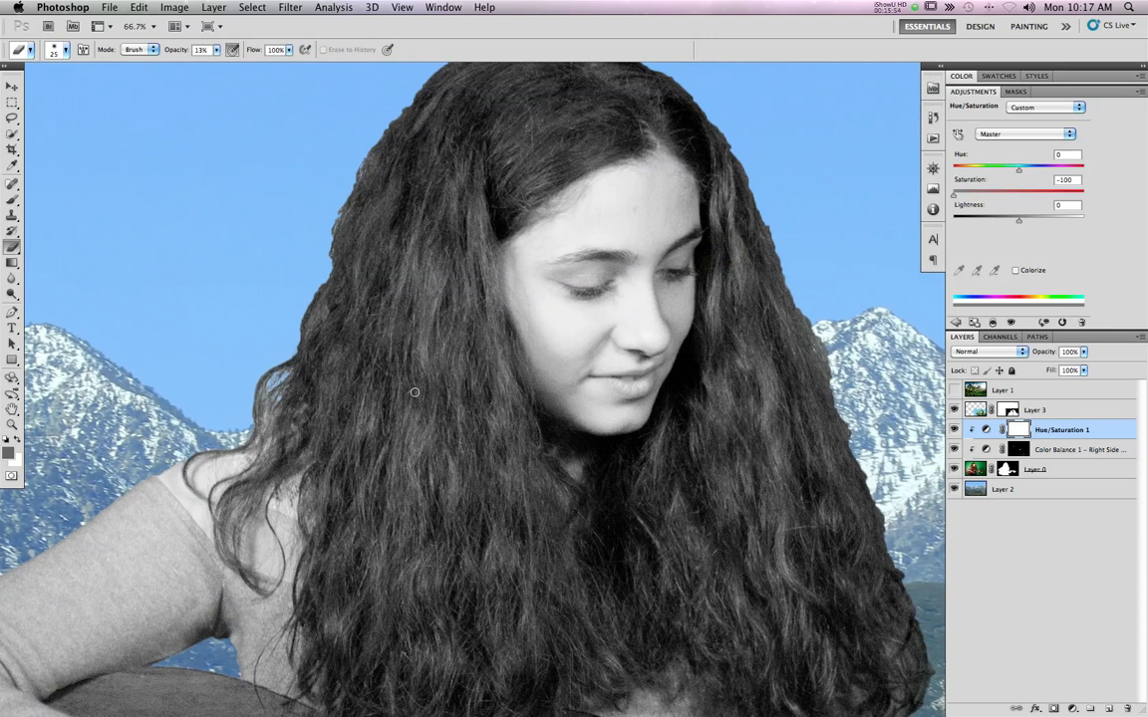
left_click_drag(1075, 452, 1026, 423)
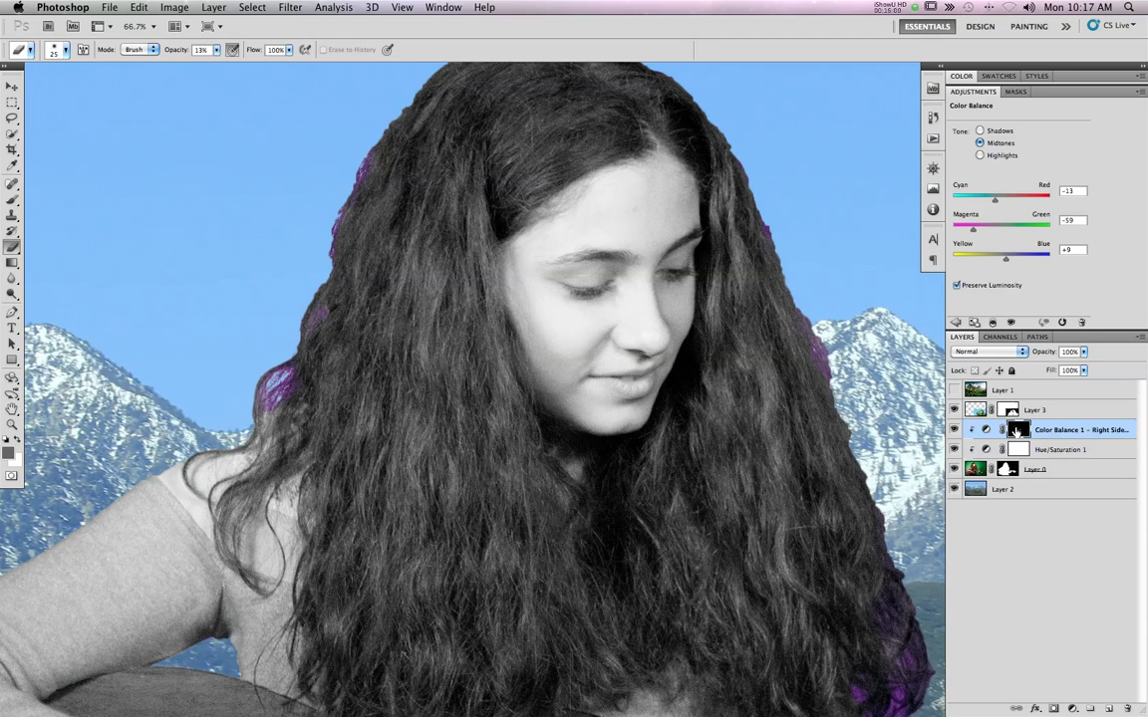
left_click_drag(1019, 431, 1019, 448)
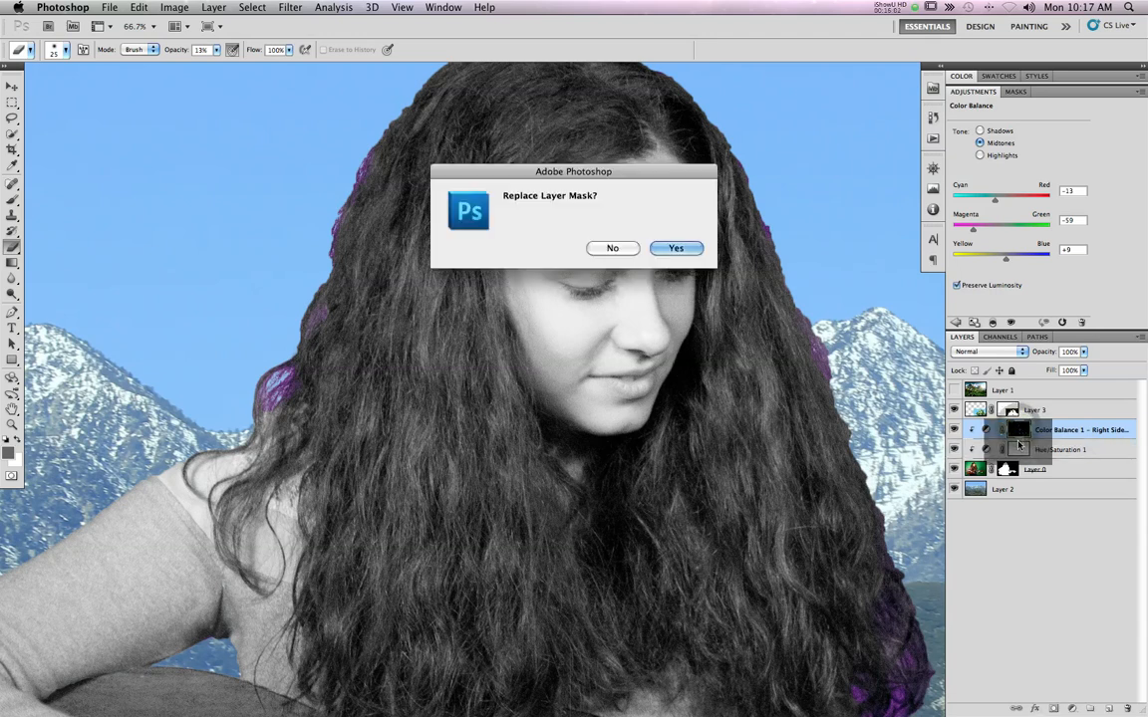
left_click(676, 248)
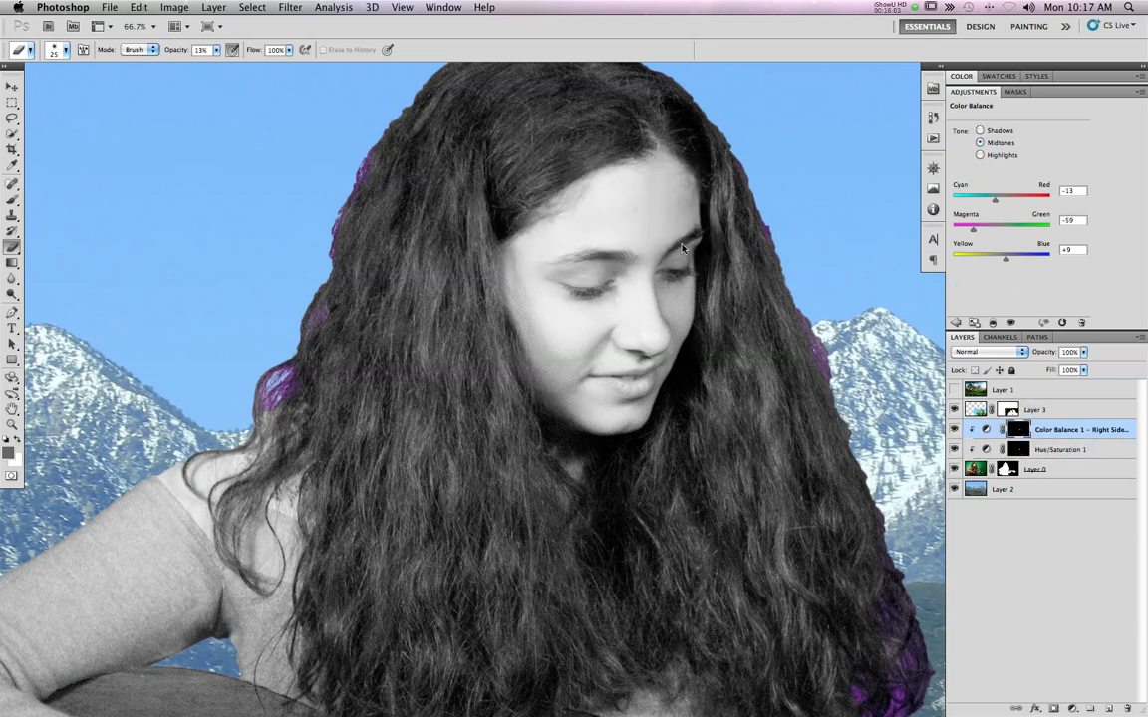
Hide the Right Side Color Balance and erase Hue/Saturation 1's mask over the green lower-right hair with a size 50 eraser at 69% opacity
left_click(954, 431)
left_click_drag(652, 540, 591, 448)
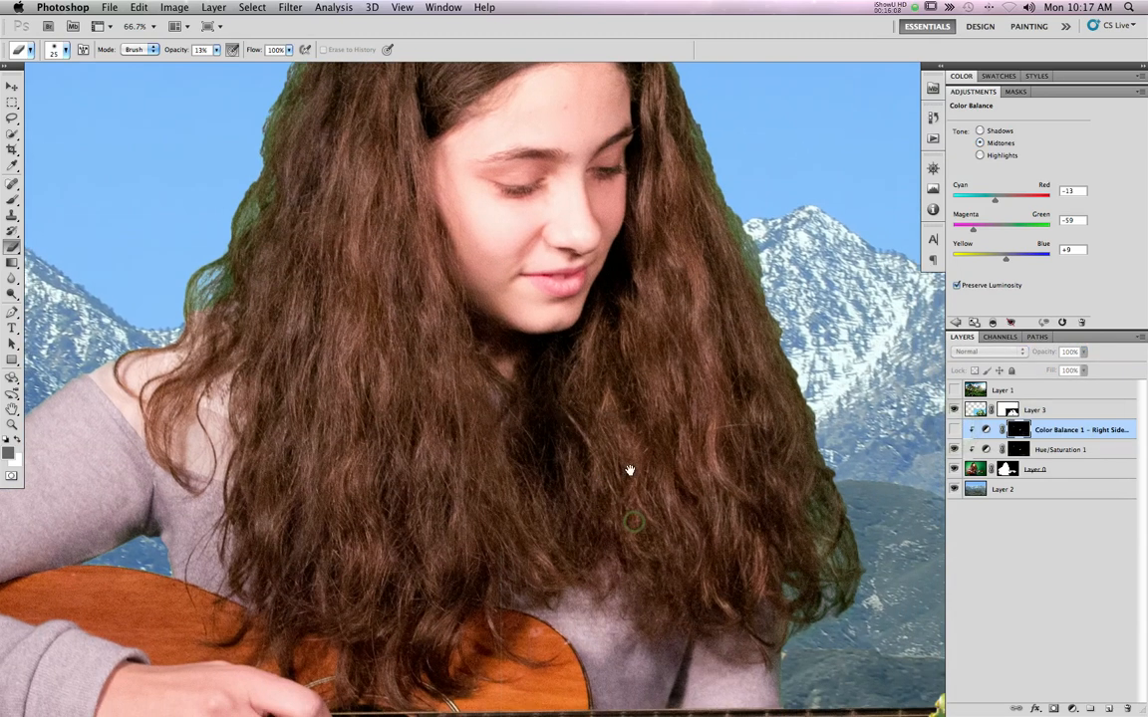
left_click(809, 568, "super")
left_click(813, 568, "super")
left_click_drag(821, 538, 672, 468)
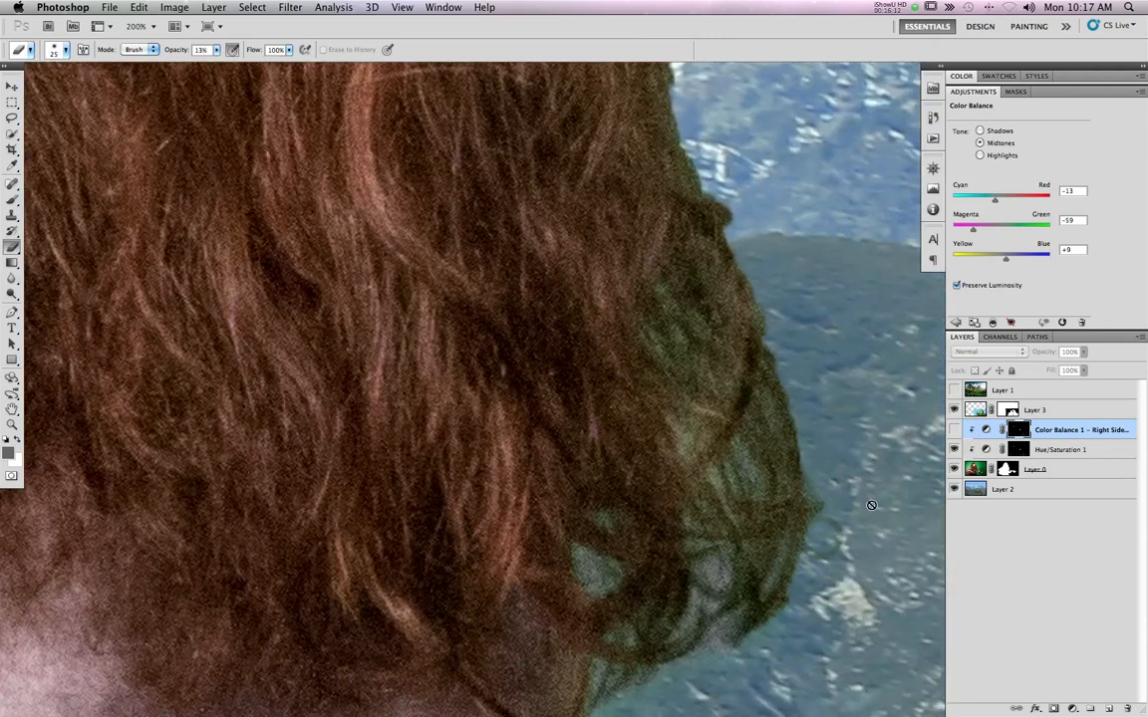
left_click(1046, 450)
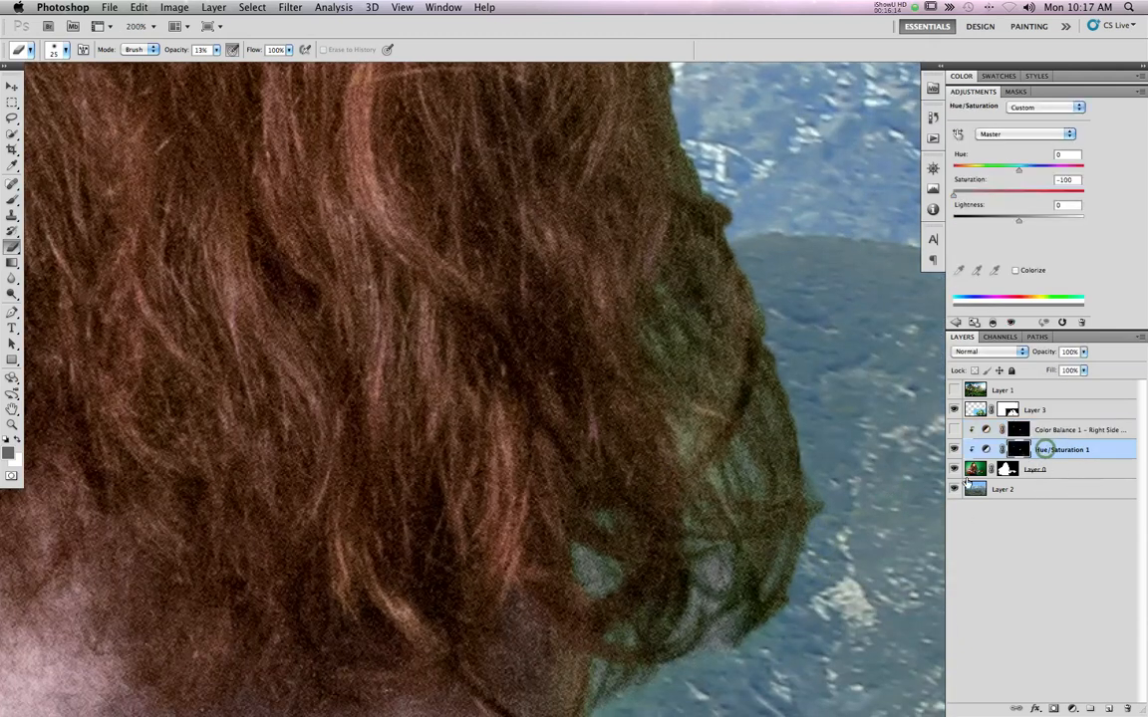
key("bracketright")
key("bracketright")
key("bracketright")
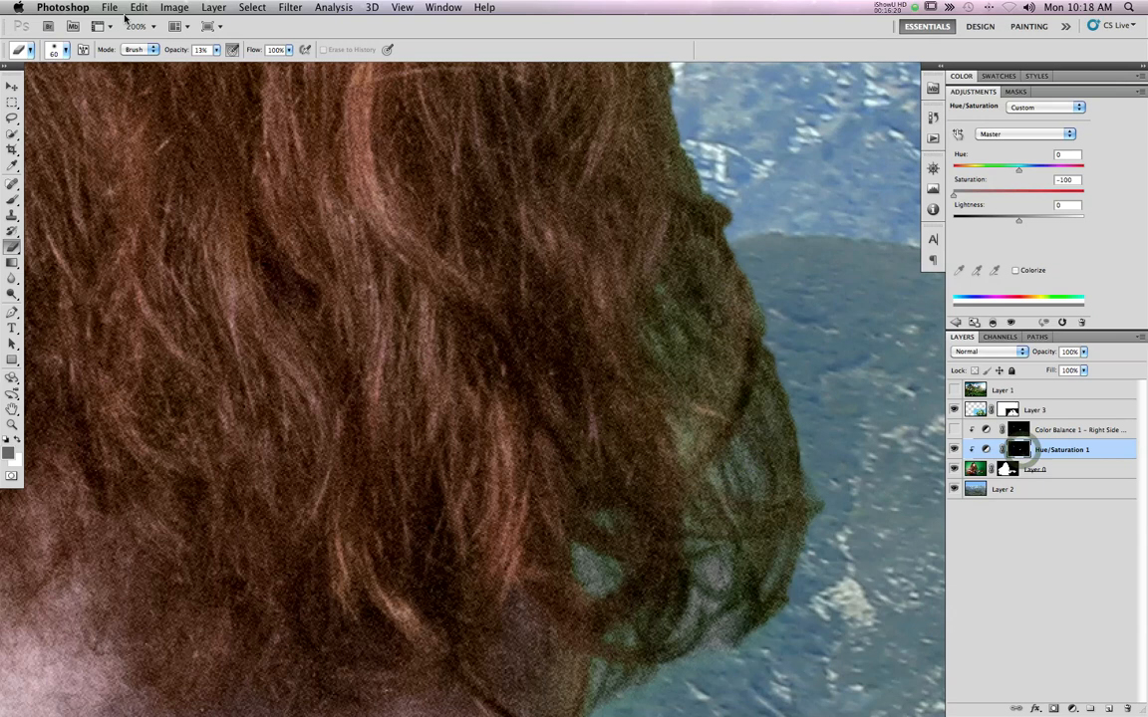
left_click_drag(178, 50, 215, 51)
mouse_move(661, 308)
left_mouse_down()
mouse_move(719, 372)
mouse_move(689, 414)
mouse_move(738, 302)
mouse_move(729, 253)
mouse_move(783, 380)
mouse_move(767, 445)
mouse_move(721, 487)
mouse_move(720, 551)
mouse_move(727, 573)
mouse_move(775, 551)
mouse_move(715, 649)
mouse_move(687, 623)
mouse_move(633, 666)
mouse_move(579, 570)
mouse_move(600, 563)
mouse_move(605, 531)
mouse_move(592, 521)
mouse_move(630, 641)
mouse_move(588, 690)
mouse_move(641, 684)
mouse_move(802, 533)
mouse_move(791, 481)
mouse_move(785, 562)
mouse_move(739, 253)
mouse_move(706, 216)
mouse_move(694, 170)
mouse_move(698, 95)
mouse_move(696, 363)
mouse_move(711, 575)
mouse_move(689, 576)
mouse_move(739, 482)
mouse_move(806, 575)
mouse_move(702, 640)
mouse_move(691, 555)
mouse_move(761, 581)
left_mouse_up()
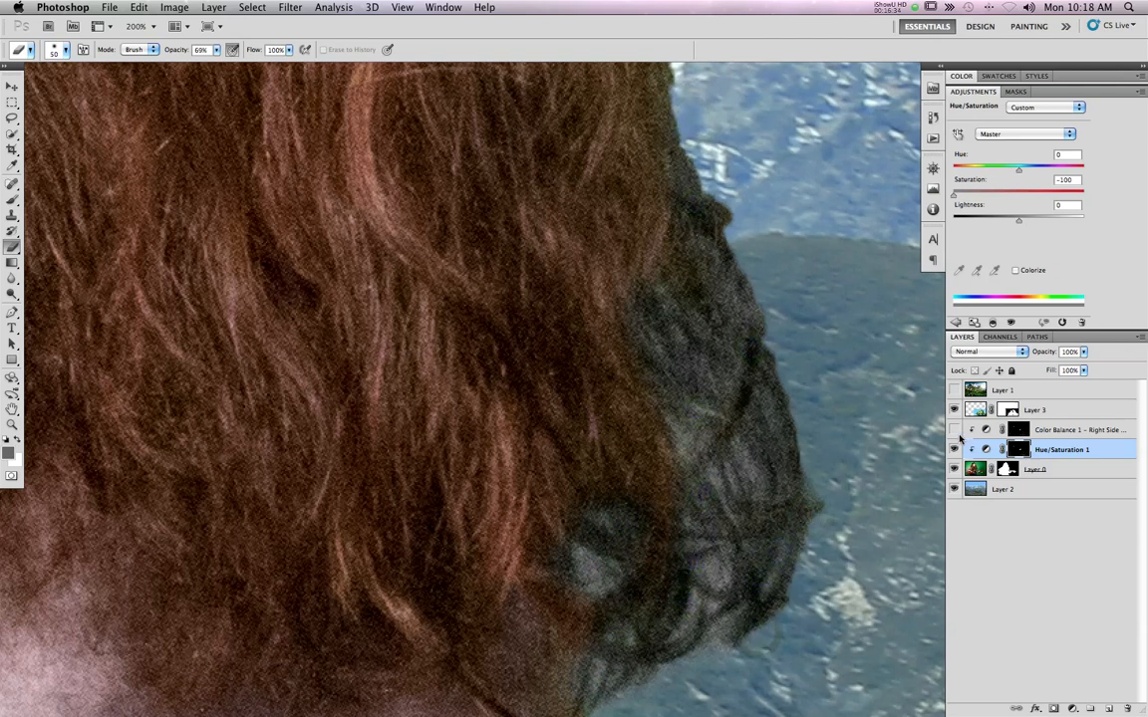
Show the Right Side Color Balance again and replace its mask with a copy of Hue/Saturation 1's mask
left_click(953, 430)
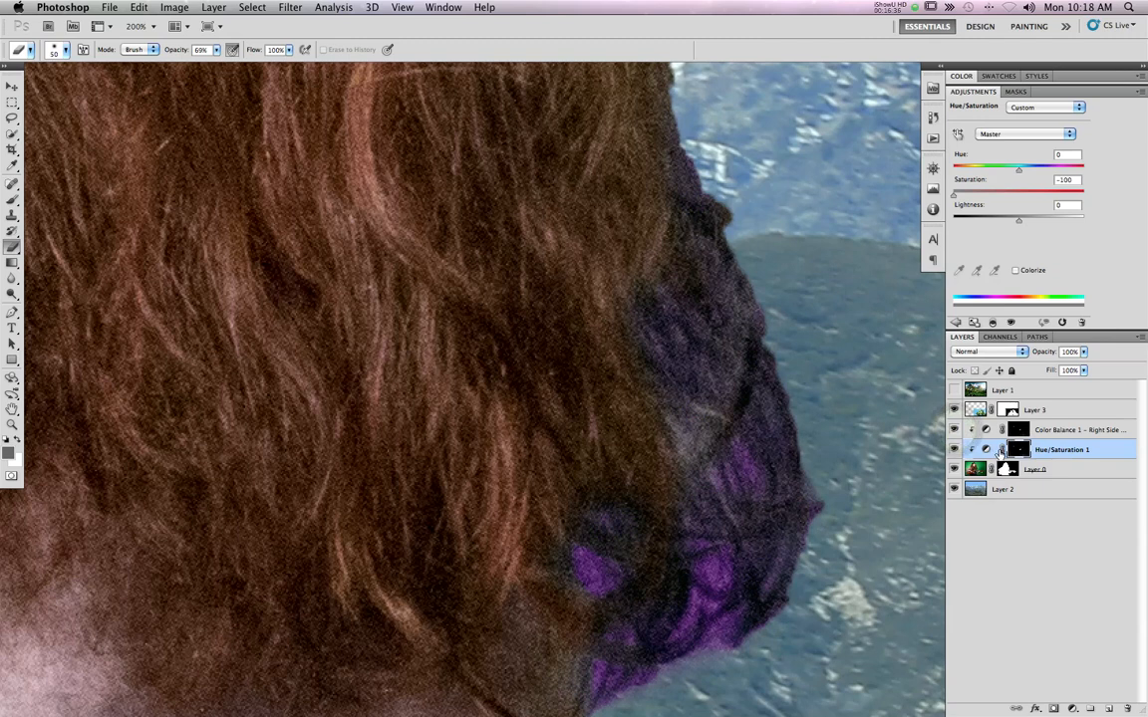
left_click_drag(1016, 449, 1016, 429)
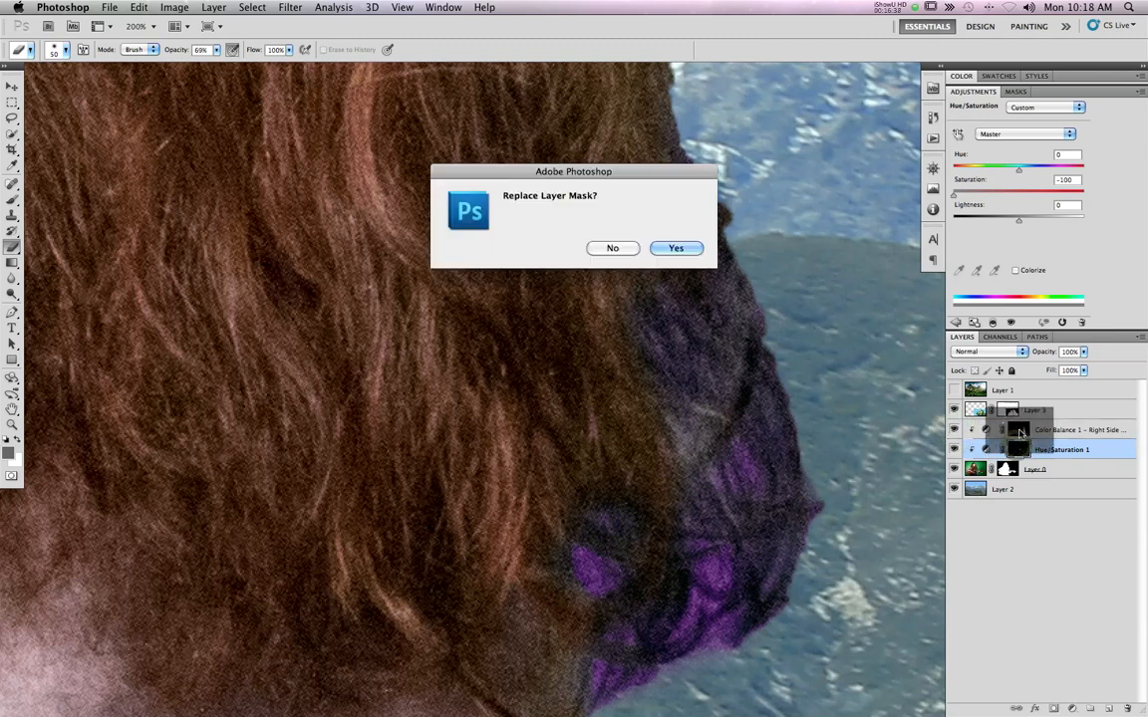
left_click(676, 248)
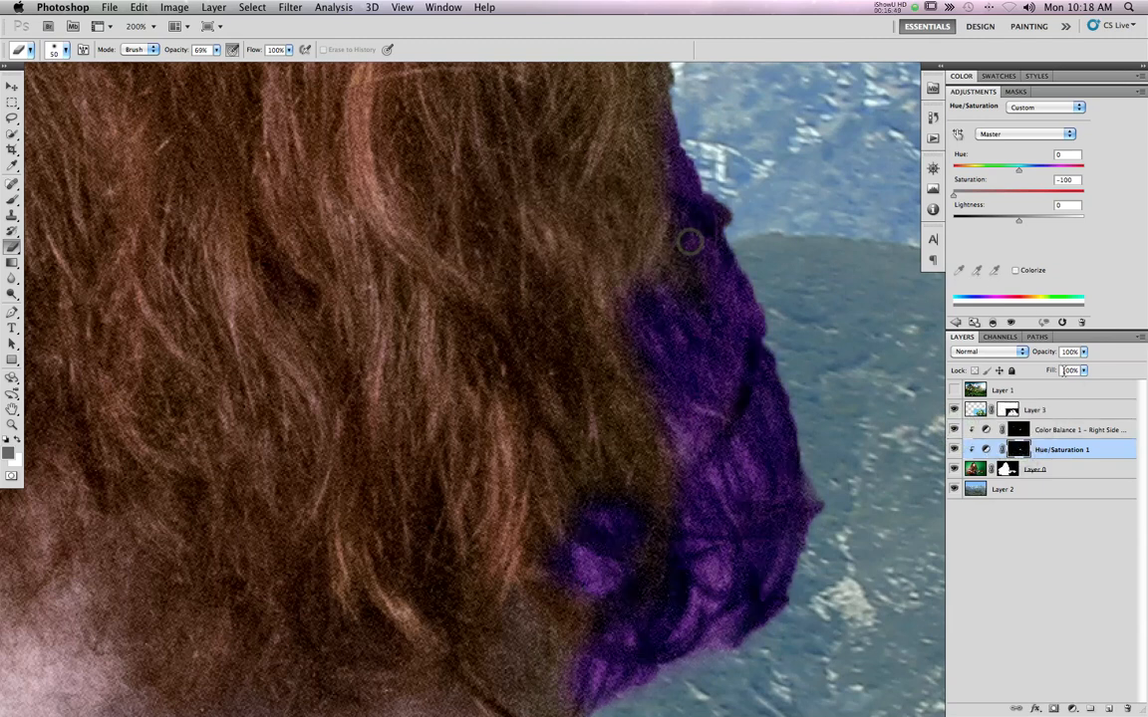
Set the Right Side Color Balance midtones to Cyan-Red +8, Magenta-Green -6 and Yellow-Blue -50
left_click(1084, 429)
left_click_drag(972, 231, 1005, 203)
left_click_drag(1004, 258, 962, 262)
left_click_drag(970, 261, 997, 233)
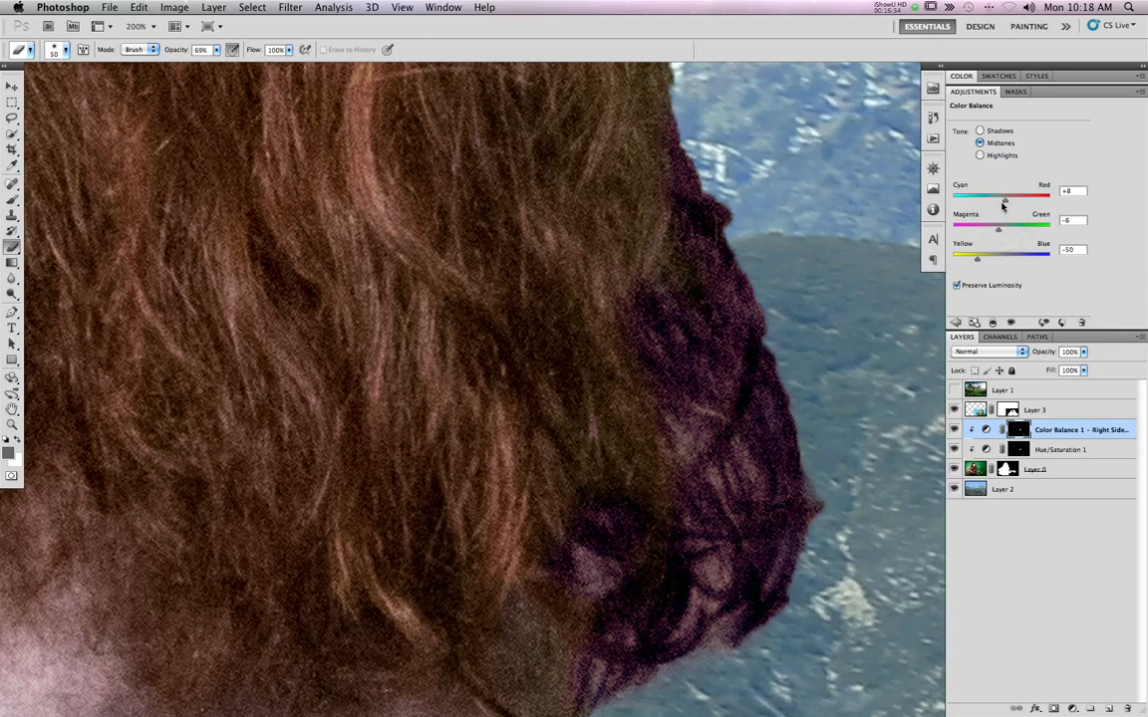
Reset all three shadow values of the Right Side Color Balance to 0
left_click(980, 130)
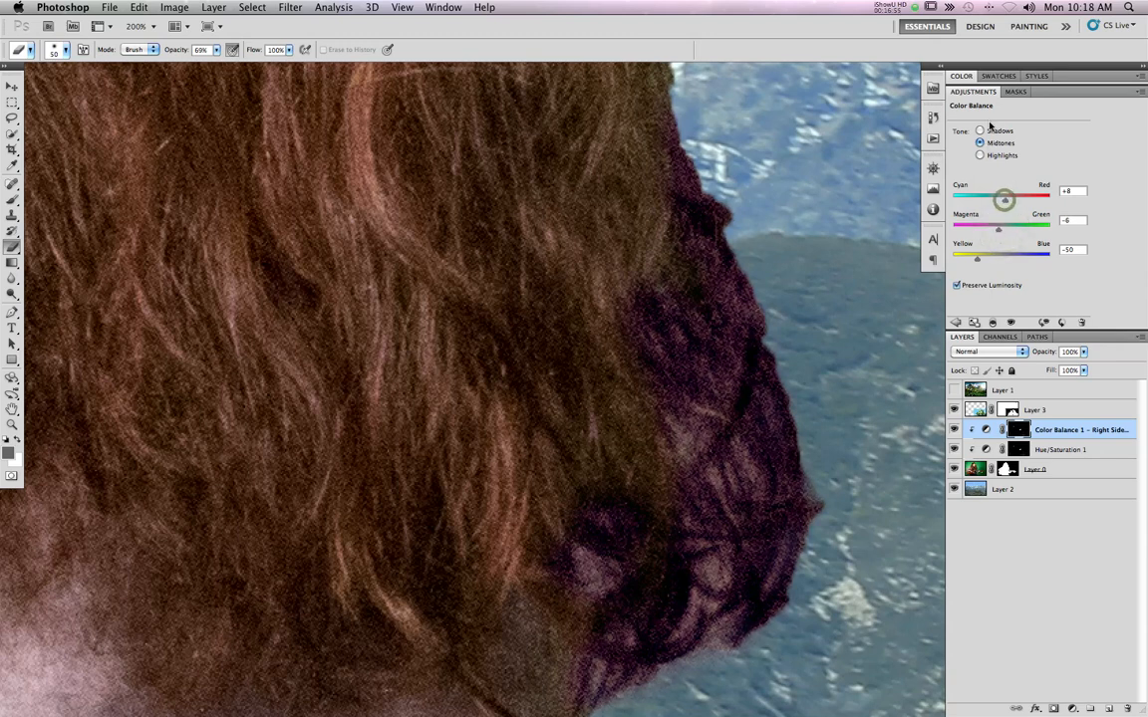
left_click(1069, 191)
type("0")
key("Tab")
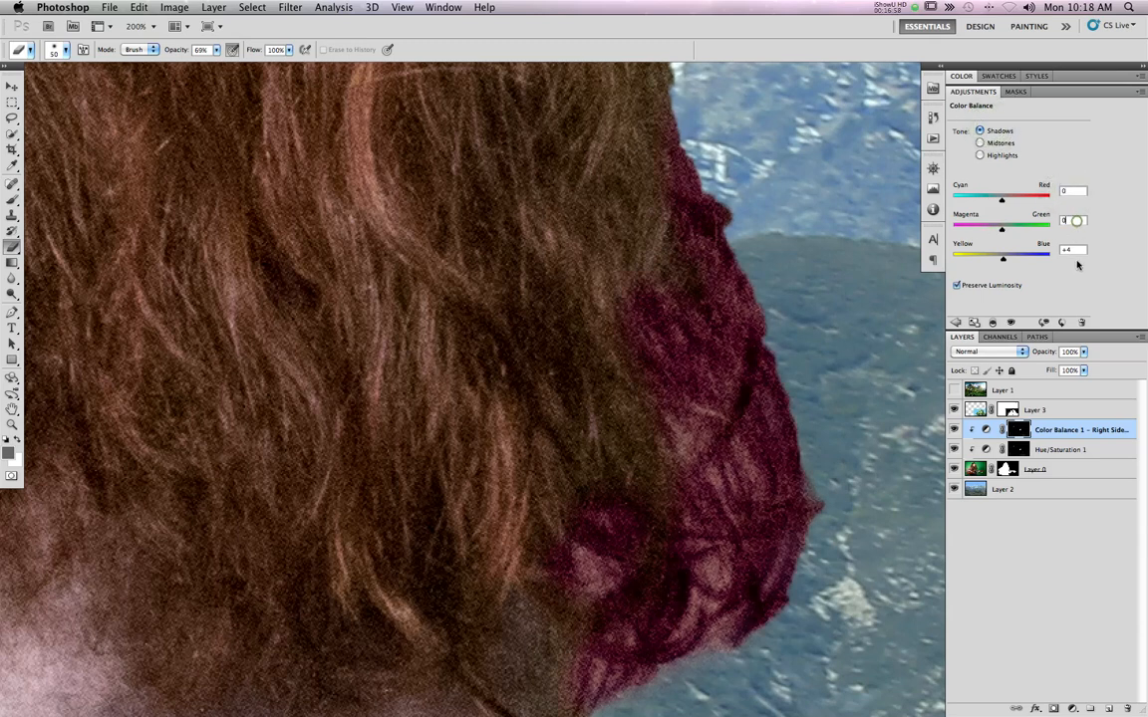
type("0")
key("Tab")
type("0")
Adjust the Right Side Color Balance midtones to Cyan-Red +28, Magenta-Green -18 and Yellow-Blue -39 to match the brown hair
left_click(1003, 149)
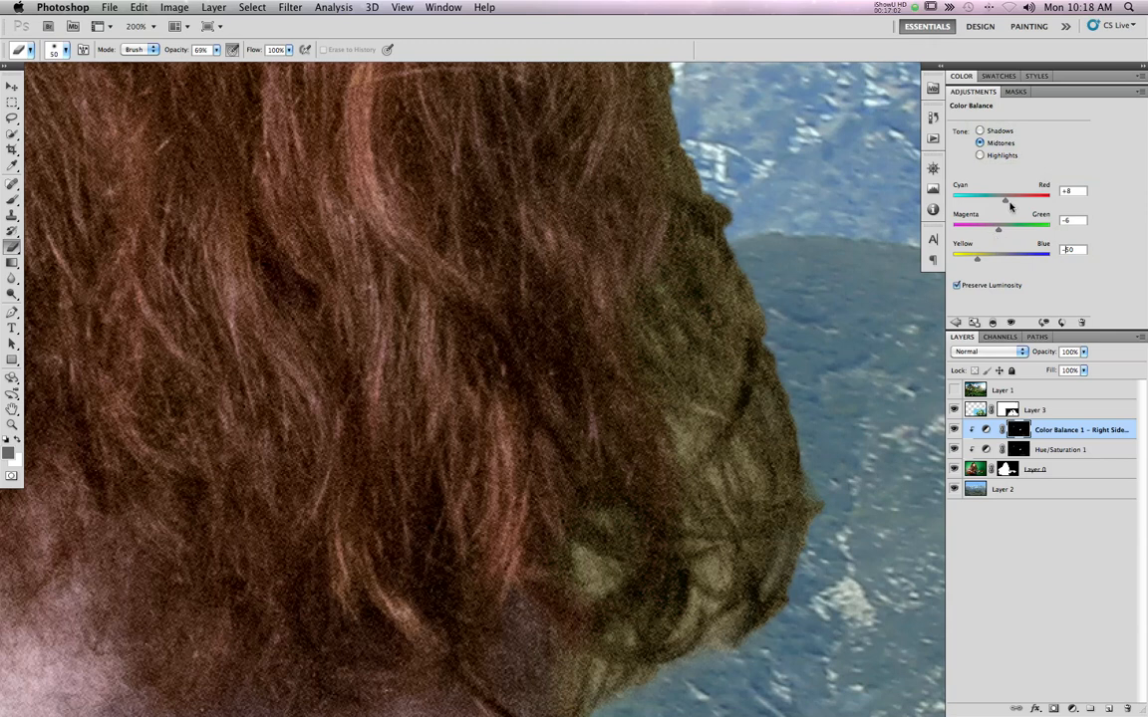
mouse_move(1015, 202)
left_mouse_down()
mouse_move(993, 231)
mouse_move(1016, 202)
left_mouse_up()
left_click_drag(976, 261, 983, 260)
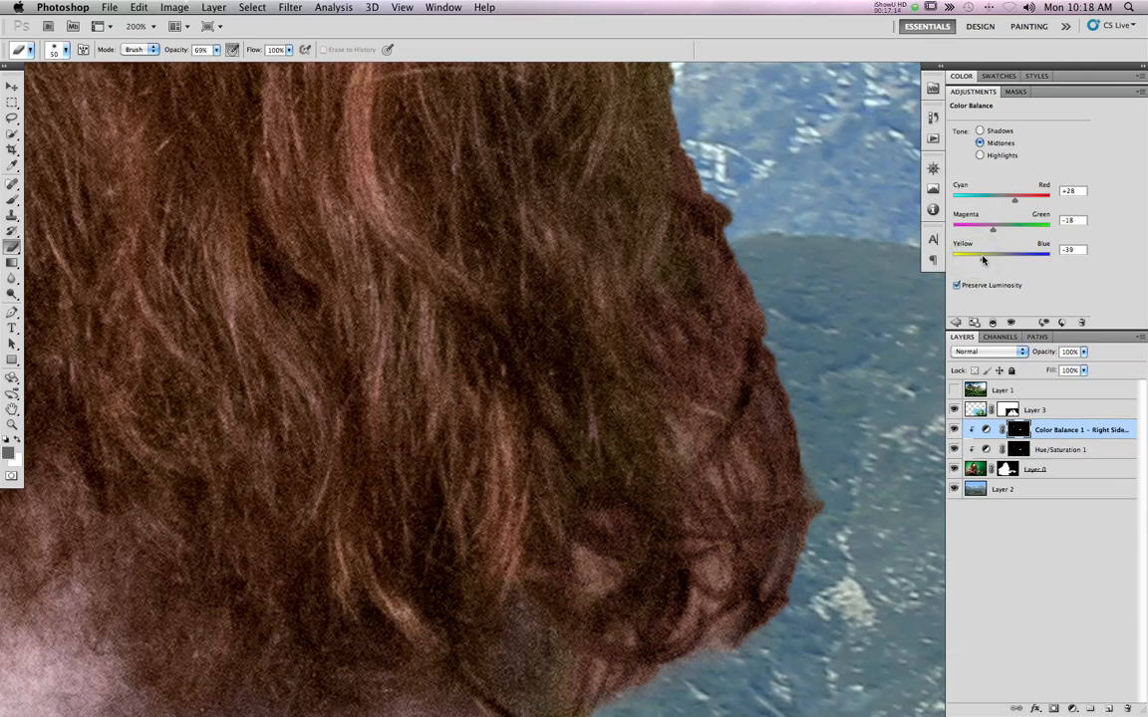
Try the Right Side Color Balance beneath Hue/Saturation 1, toggle Hue/Saturation 1's visibility, and restore the previous layer order
left_click_drag(683, 401, 637, 425)
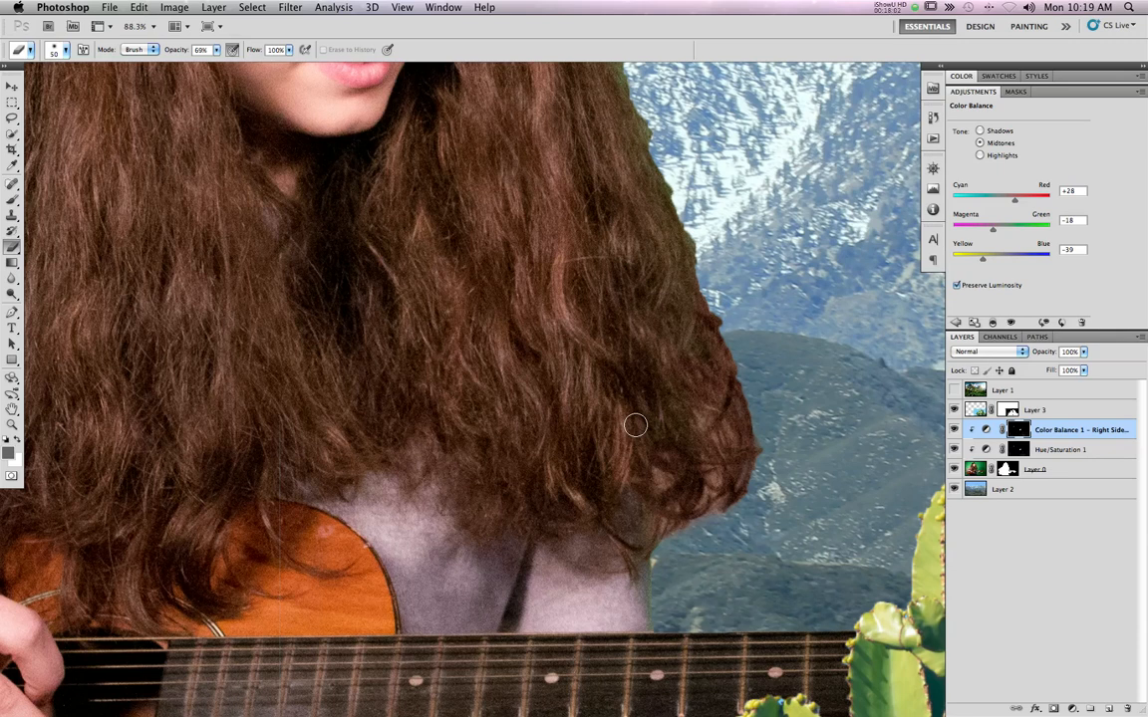
left_click_drag(1109, 429, 1099, 459)
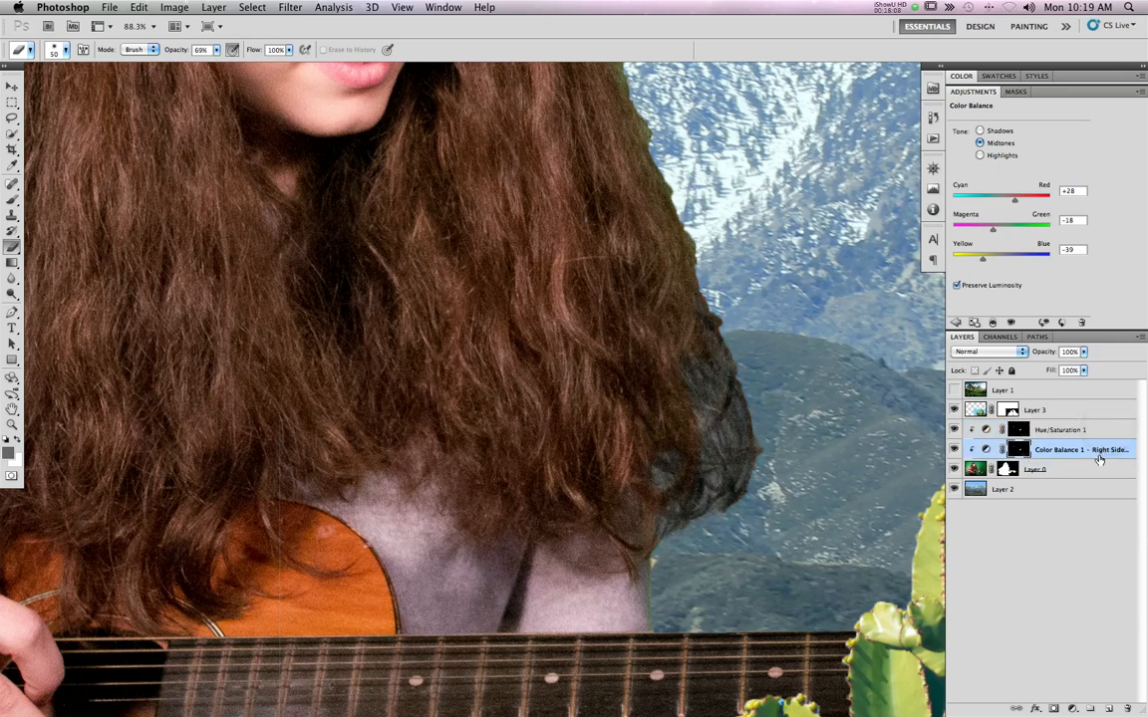
left_click(1103, 429)
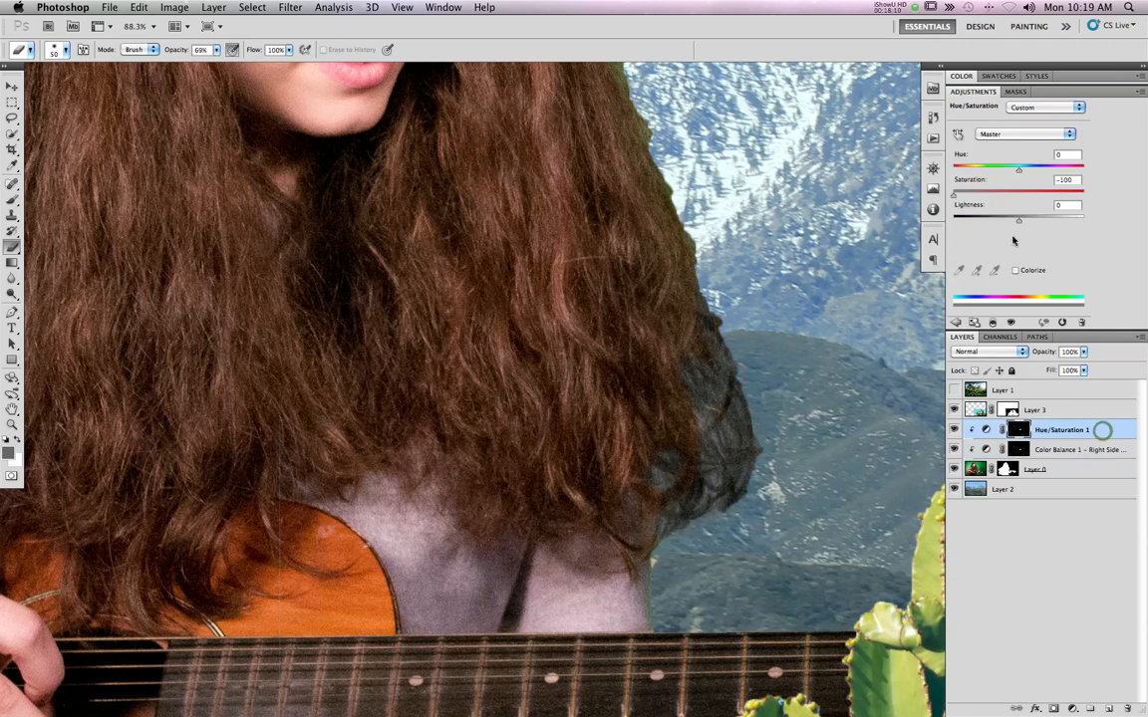
left_click(952, 431)
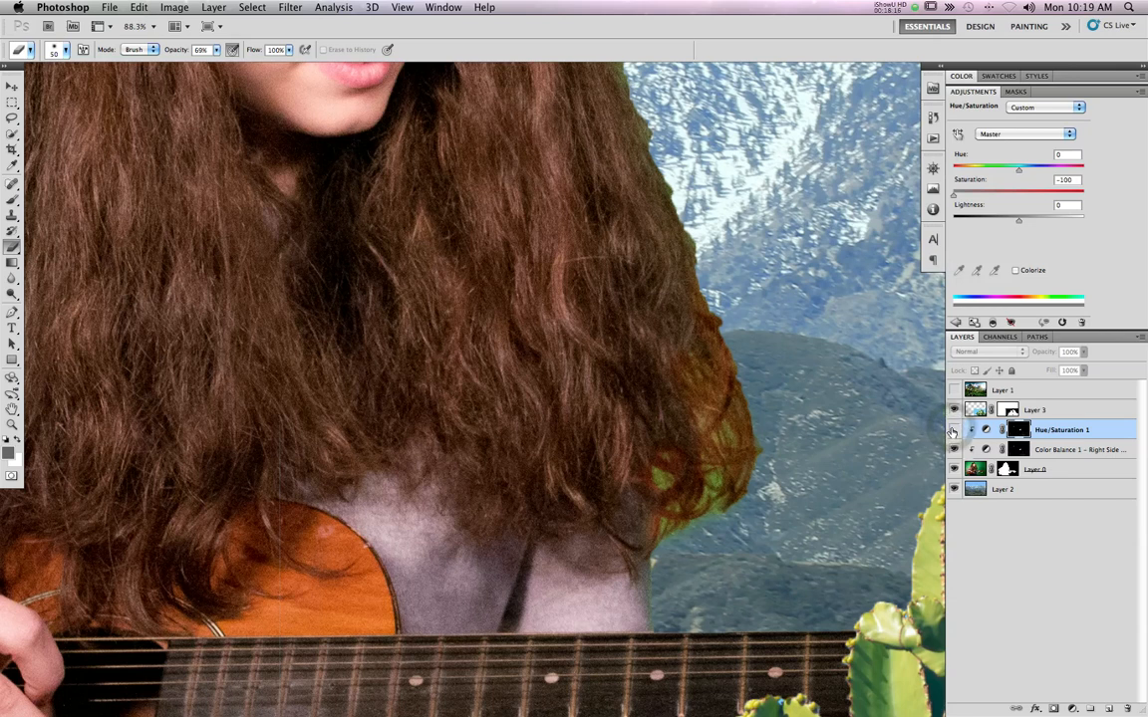
left_click(953, 430)
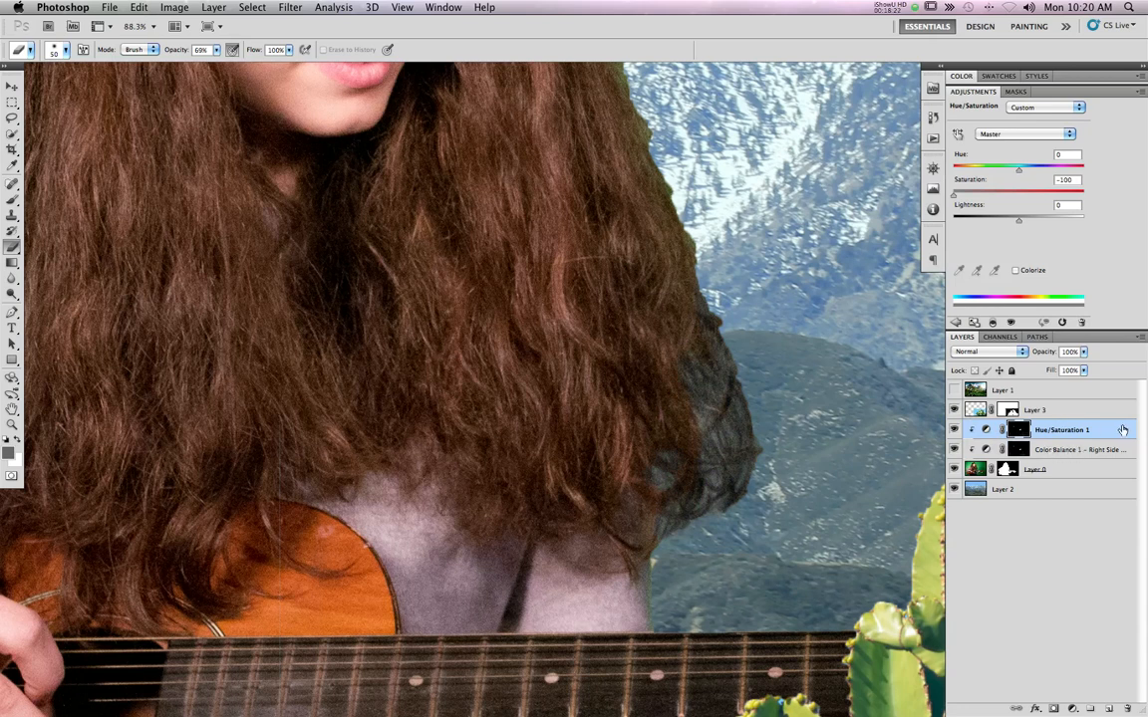
left_click_drag(1116, 430, 1108, 456)
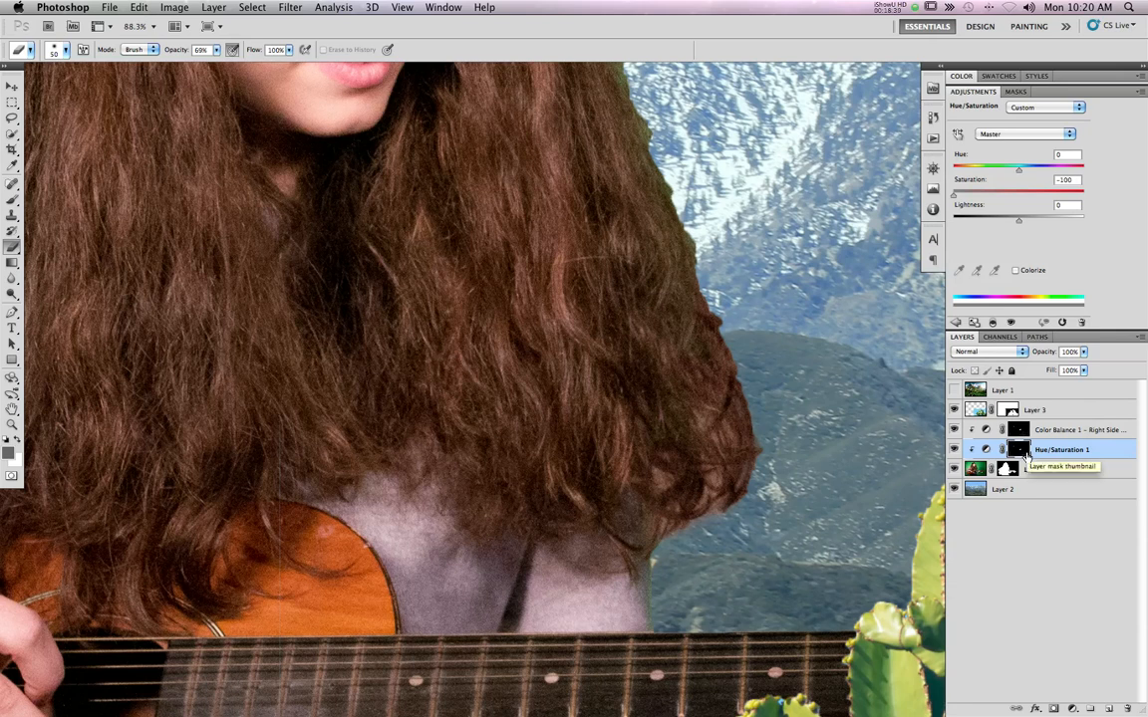
Paint Layer 0's mask with a small 22% opacity brush to reveal the background through the gaps in the lower-right curls
left_click_drag(661, 477, 587, 479)
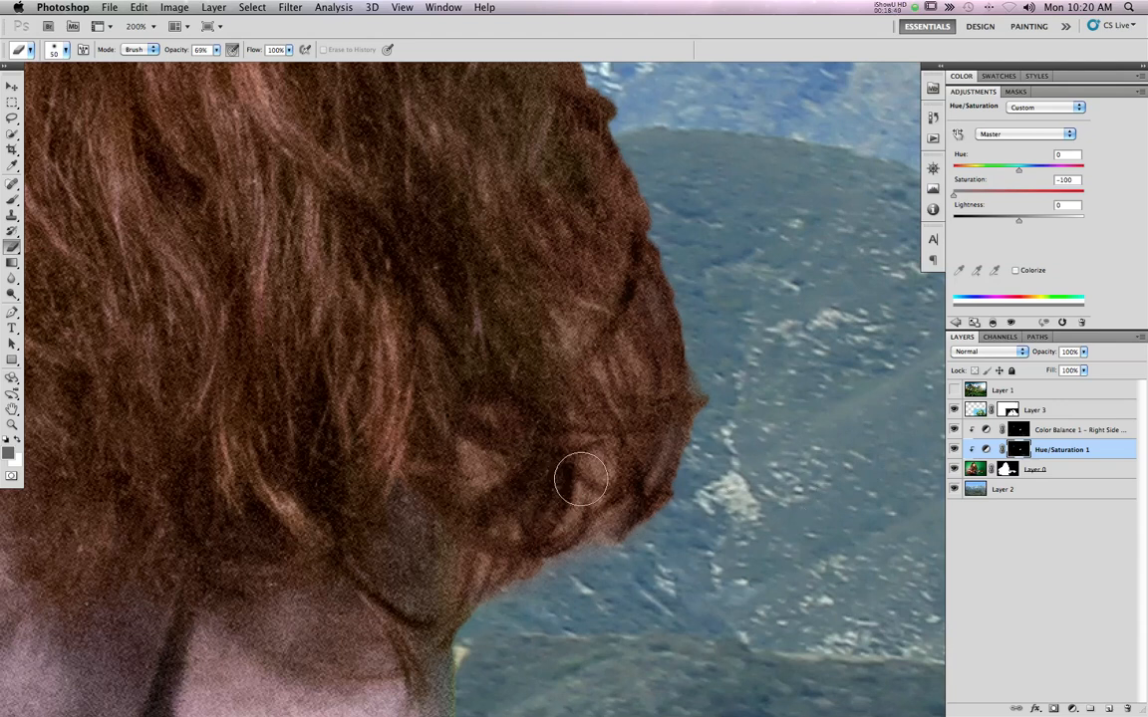
left_click(1008, 469)
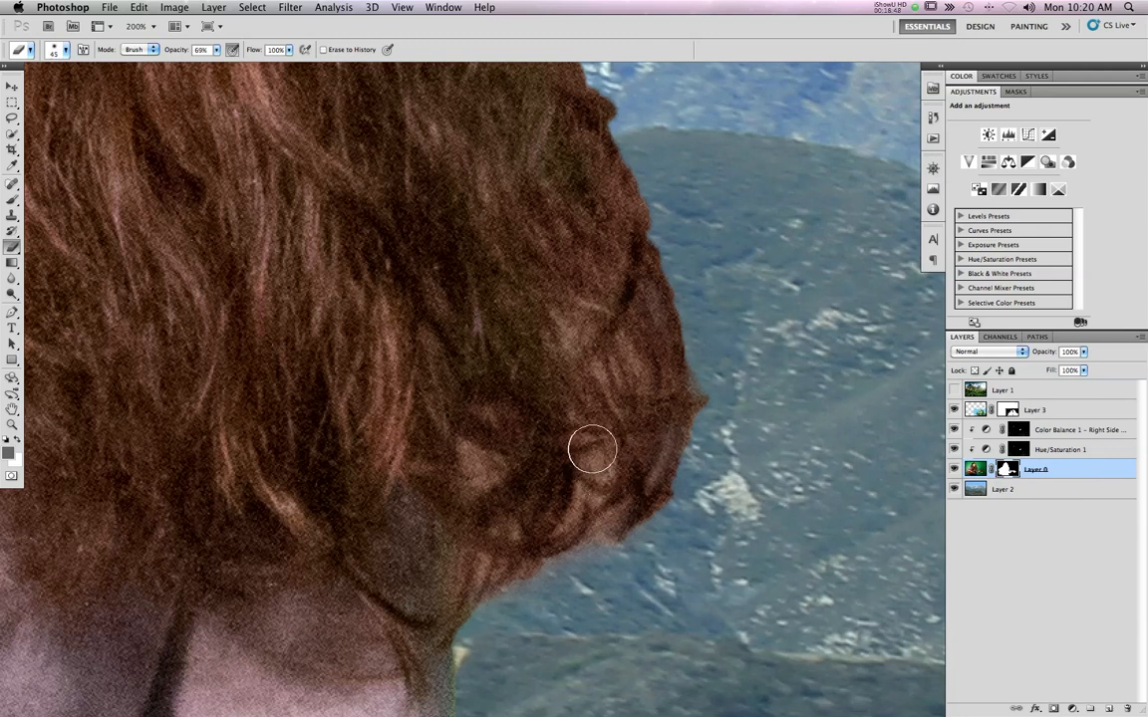
left_click(13, 200)
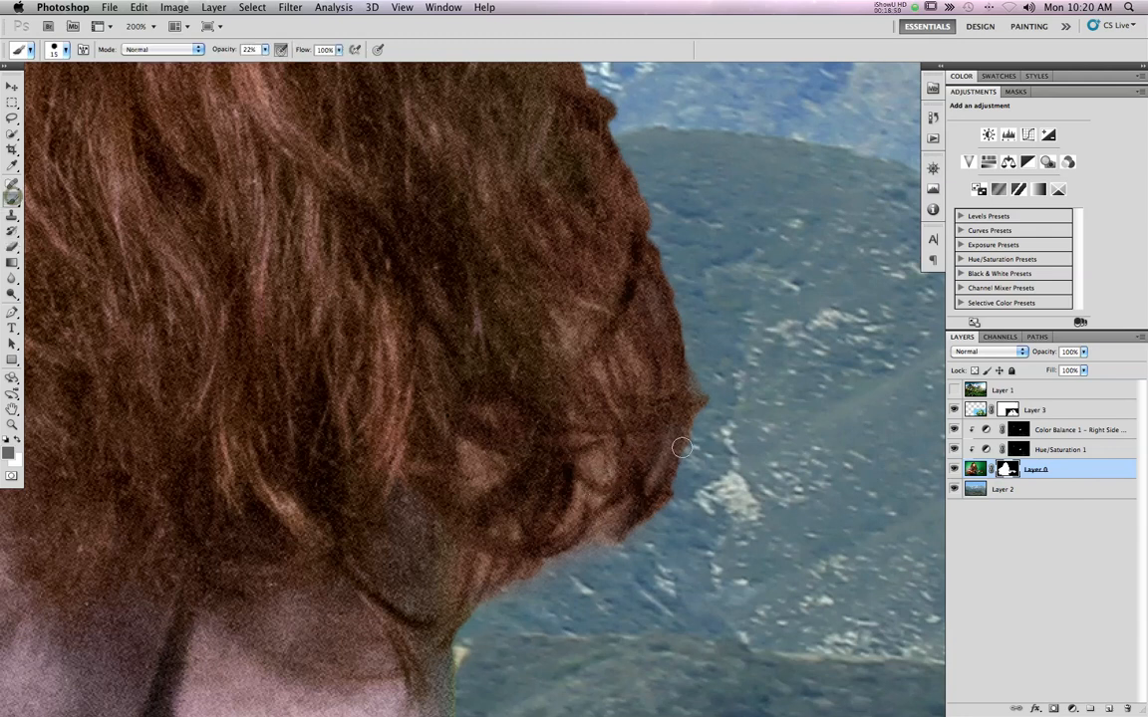
left_click(595, 466)
mouse_move(581, 496)
left_mouse_down()
mouse_move(563, 525)
mouse_move(612, 520)
mouse_move(602, 522)
mouse_move(609, 551)
mouse_move(600, 536)
mouse_move(582, 550)
mouse_move(605, 525)
left_mouse_up()
key("bracketleft")
key("bracketleft")
key("bracketright")
left_click(596, 466)
key("bracketright")
mouse_move(474, 466)
left_mouse_down()
mouse_move(501, 479)
mouse_move(494, 447)
mouse_move(477, 486)
mouse_move(483, 463)
left_mouse_up()
key("bracketleft")
mouse_move(599, 374)
left_mouse_down()
mouse_move(605, 384)
mouse_move(600, 366)
mouse_move(616, 378)
mouse_move(638, 359)
mouse_move(643, 384)
mouse_move(621, 344)
left_mouse_up()
key("bracketright")
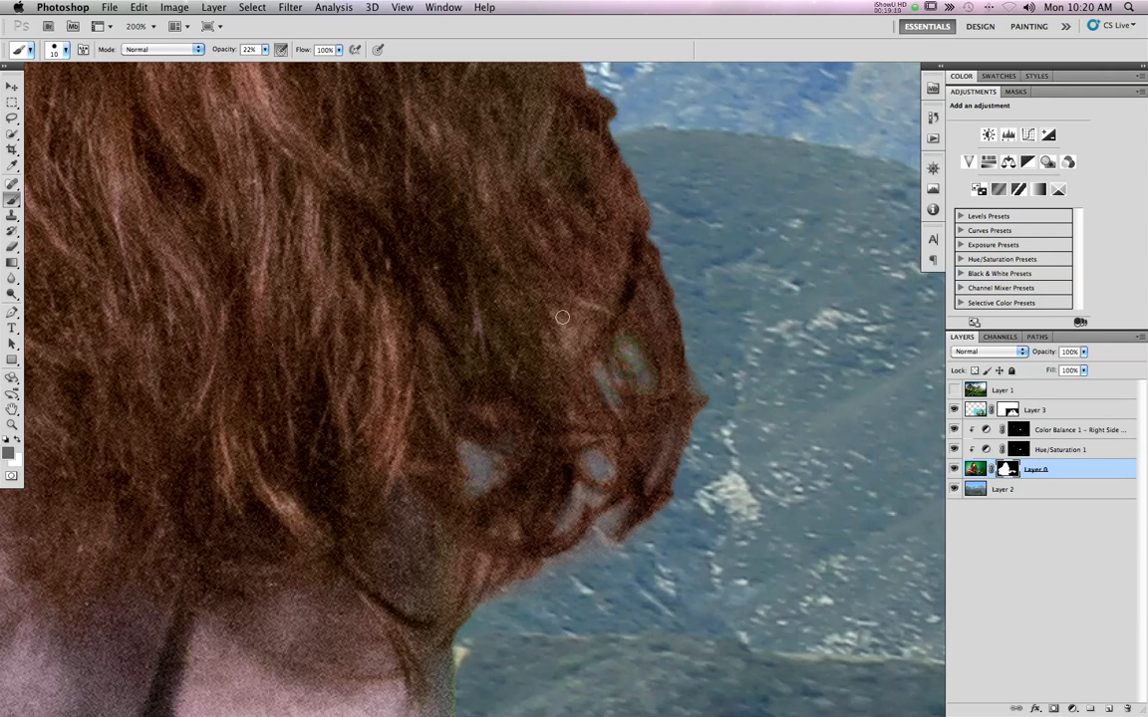
Brush Layer 0's mask over the remaining gaps near the curls' outer edge and the fringe just outside it, using brush size 15
left_click_drag(598, 460, 600, 473)
mouse_move(614, 526)
left_mouse_down()
mouse_move(583, 558)
mouse_move(607, 529)
left_mouse_up()
key("bracketleft")
key("bracketleft")
key("bracketright")
mouse_move(667, 436)
left_mouse_down()
mouse_move(647, 481)
mouse_move(669, 432)
left_mouse_up()
key("bracketright")
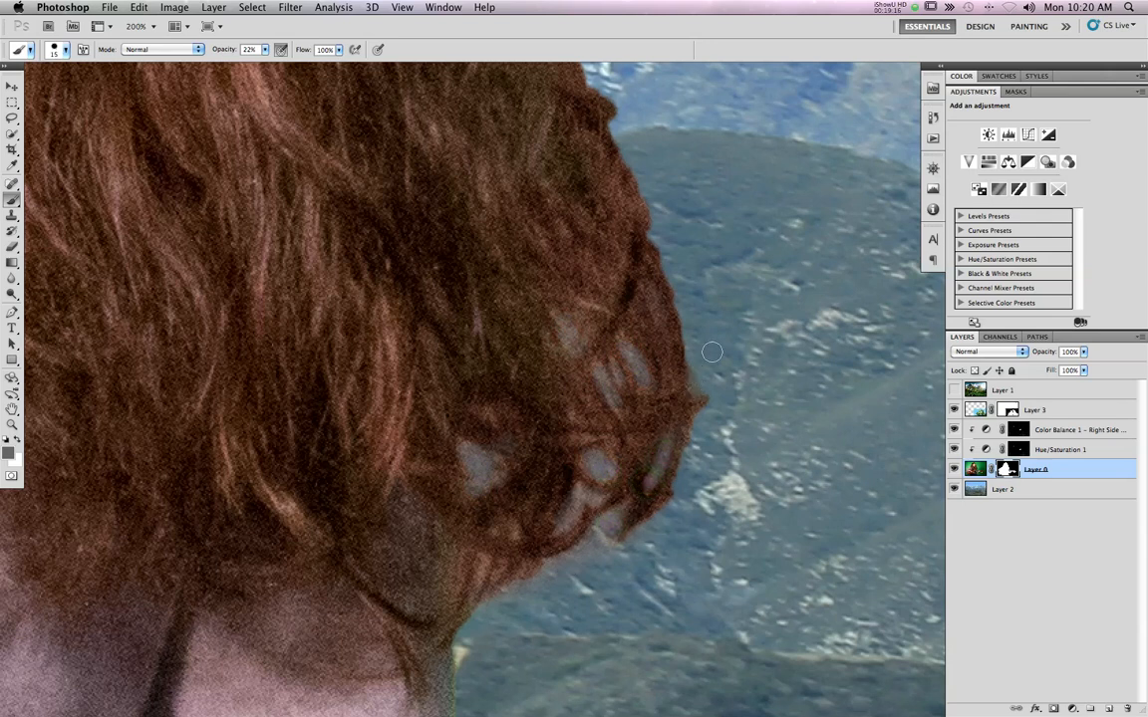
mouse_move(696, 375)
left_mouse_down()
mouse_move(704, 387)
mouse_move(712, 356)
left_mouse_up()
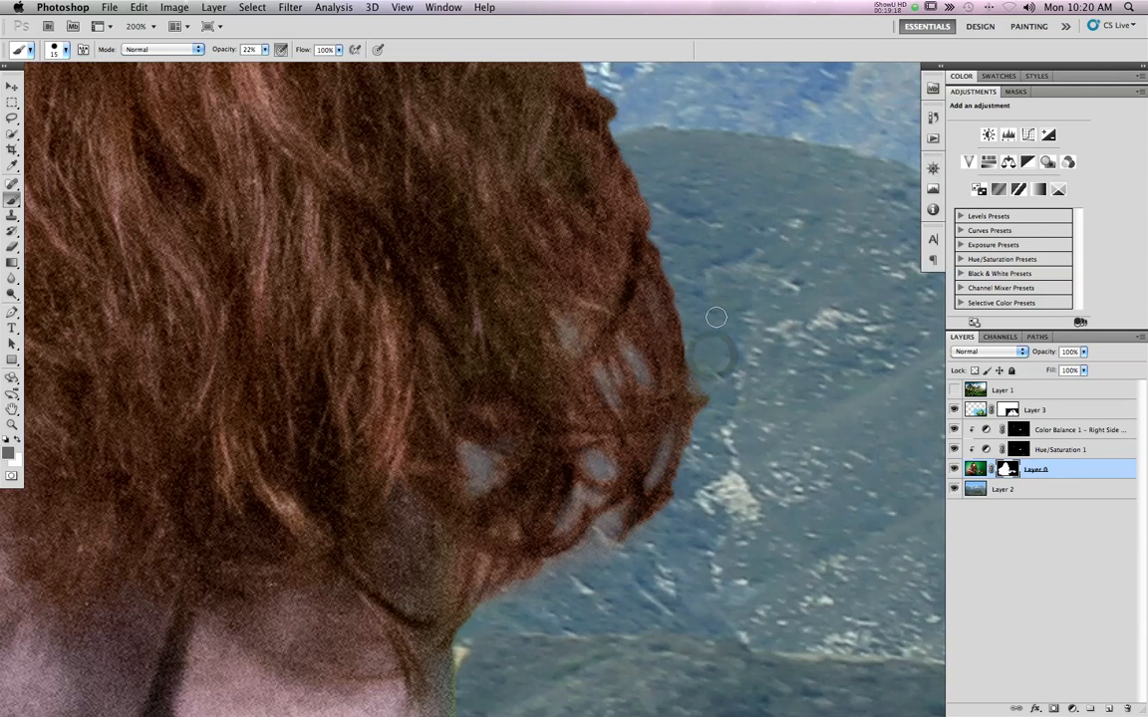